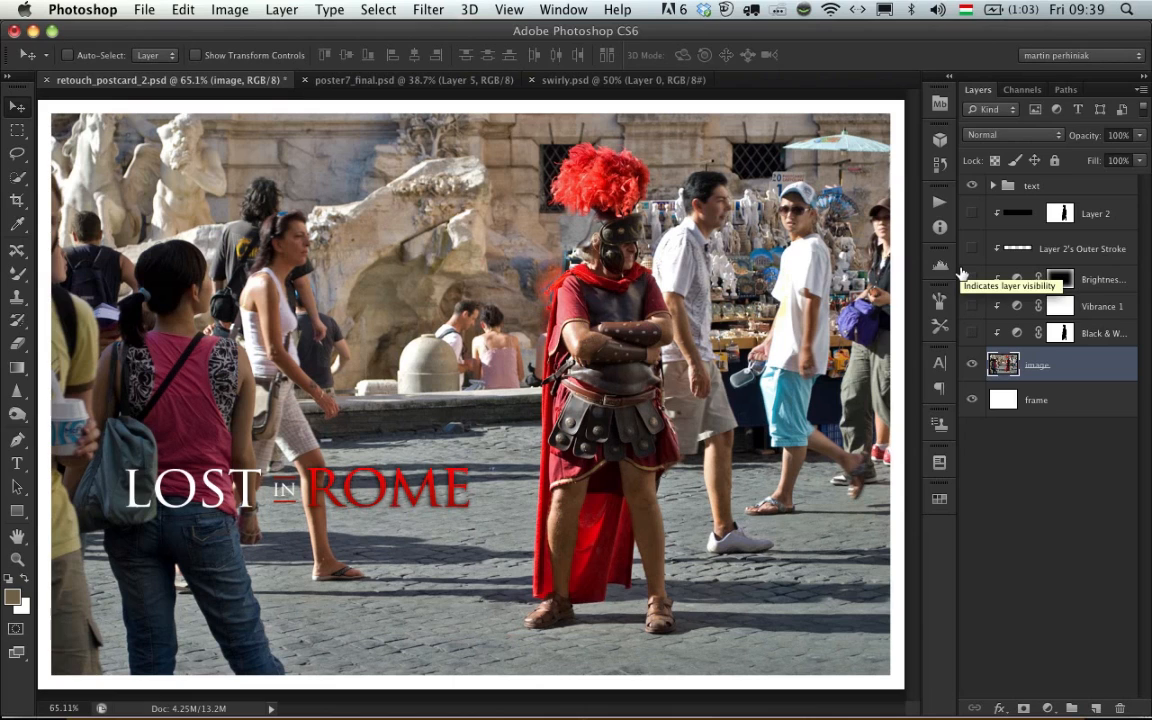
- Show the Black & White adjustment layer, comparing the photo with and without it
left_click(972, 332)
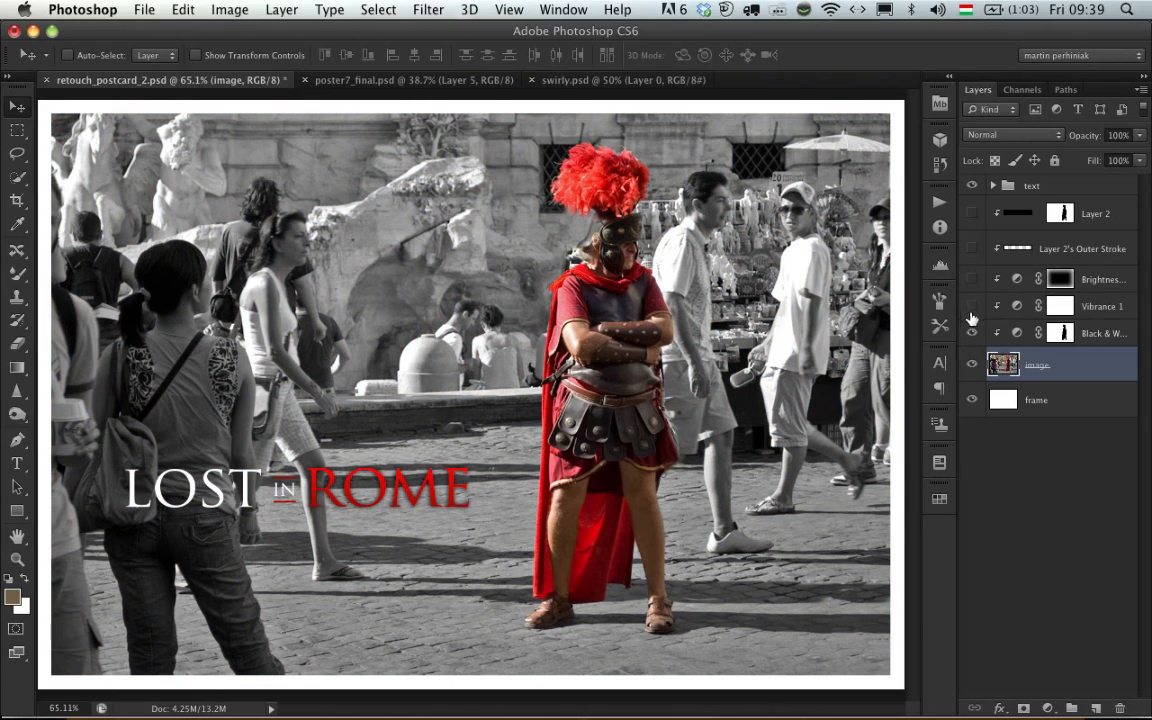
left_click(972, 333)
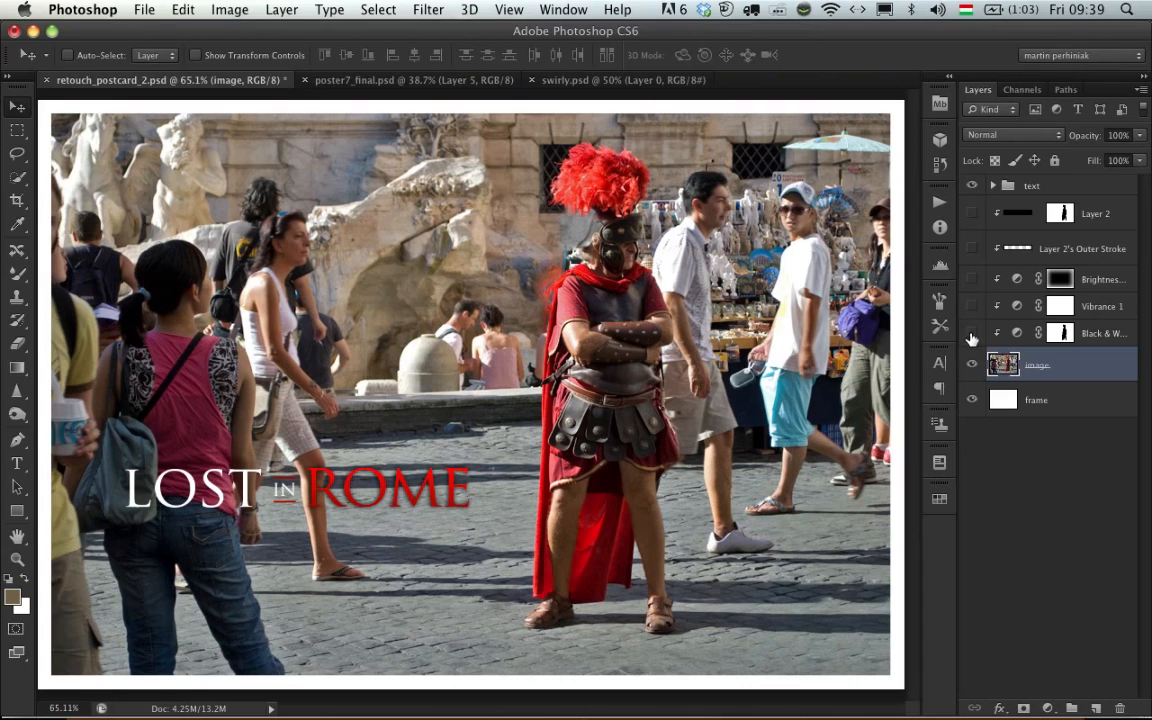
left_click(971, 333)
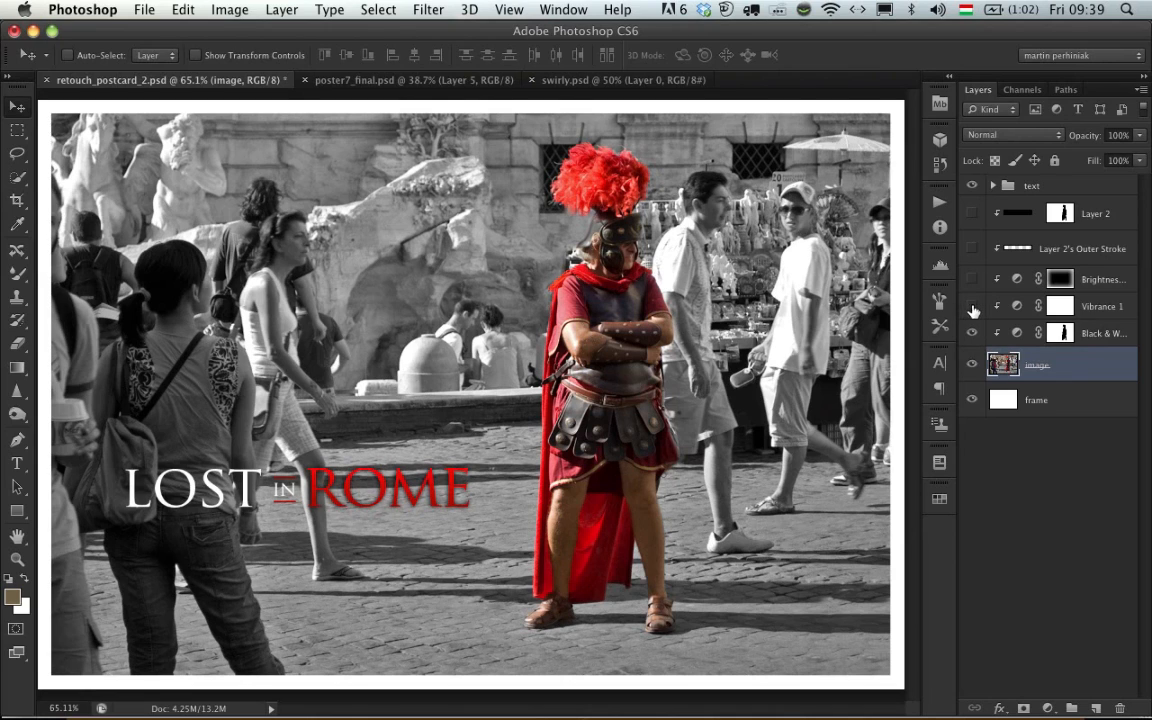
- Show the Vibrance 1 adjustment layer, comparing its effect, and show the brightness adjustment layer above it
left_click(972, 307)
left_click(972, 307)
left_click(972, 308)
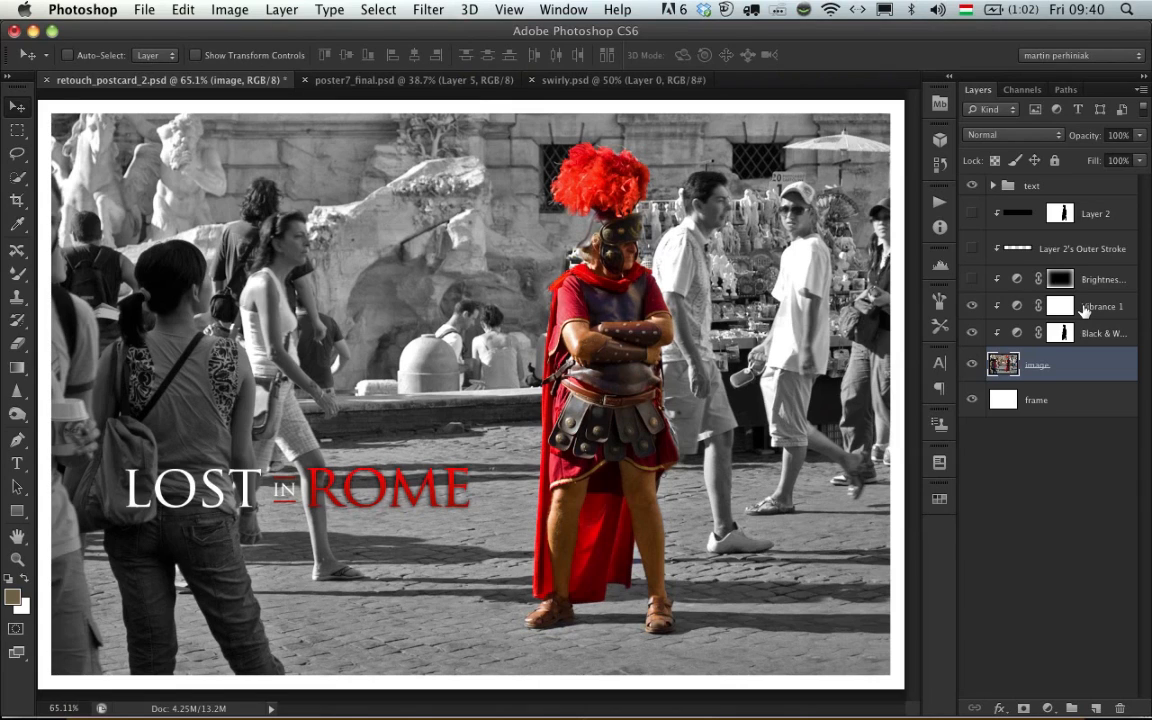
left_click(973, 281)
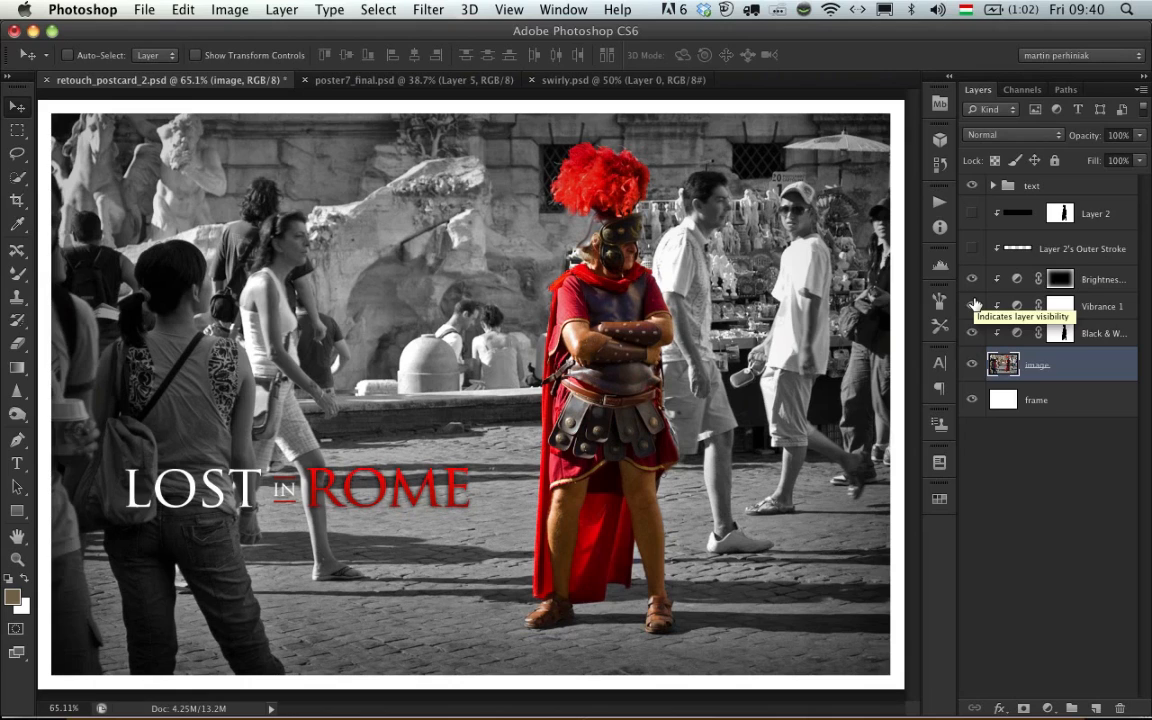
- Compare the photo with the brightness, Vibrance 1 and Black & White adjustments hidden in turn, ending with all three visible
left_click(973, 306)
left_click(970, 282)
left_click(971, 306)
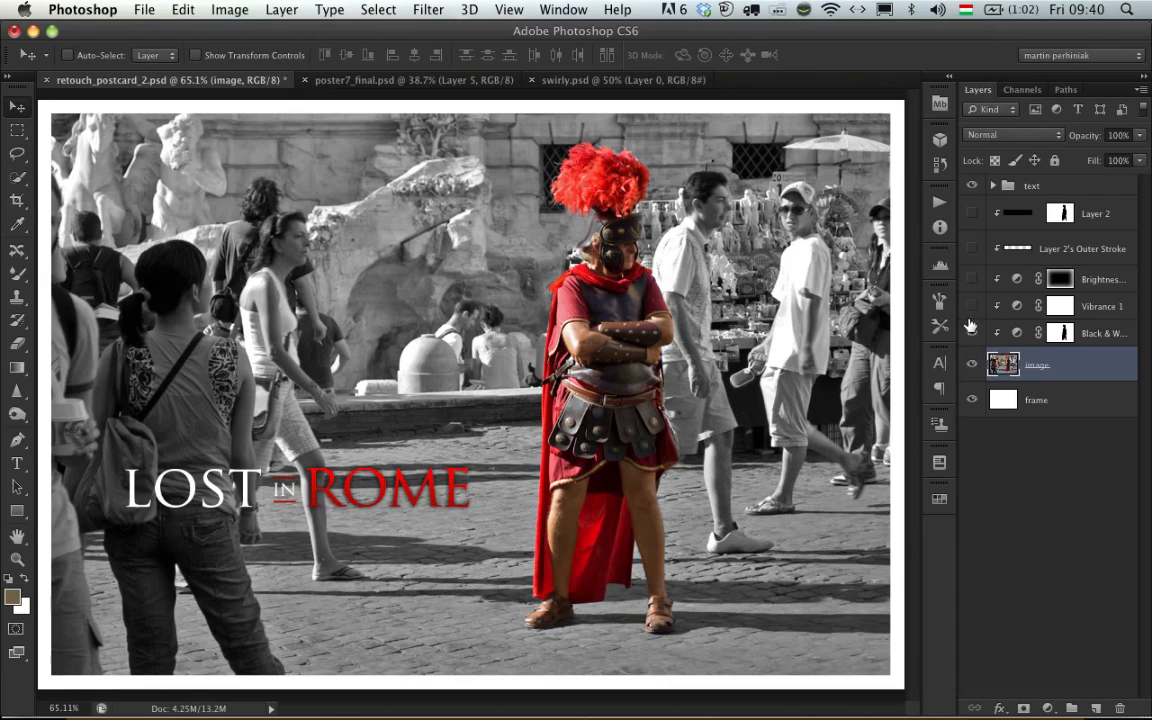
left_click(972, 332)
left_click(972, 332)
left_click(971, 306)
left_click(972, 332)
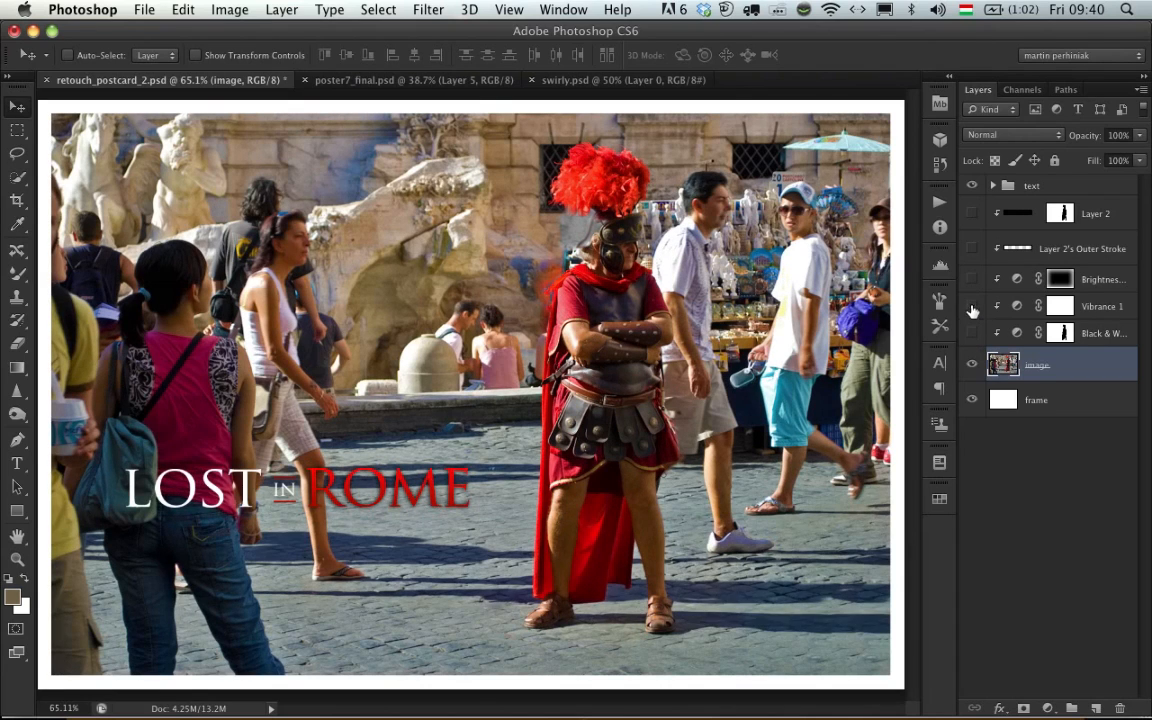
left_click(972, 332)
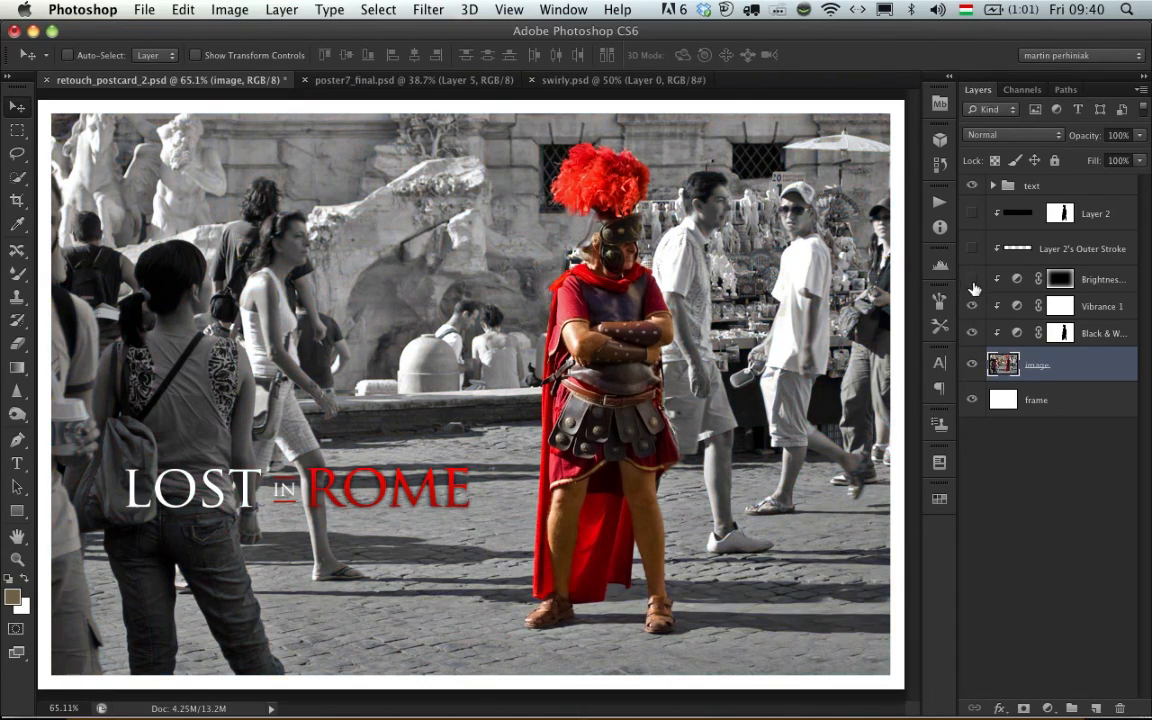
left_click(971, 280)
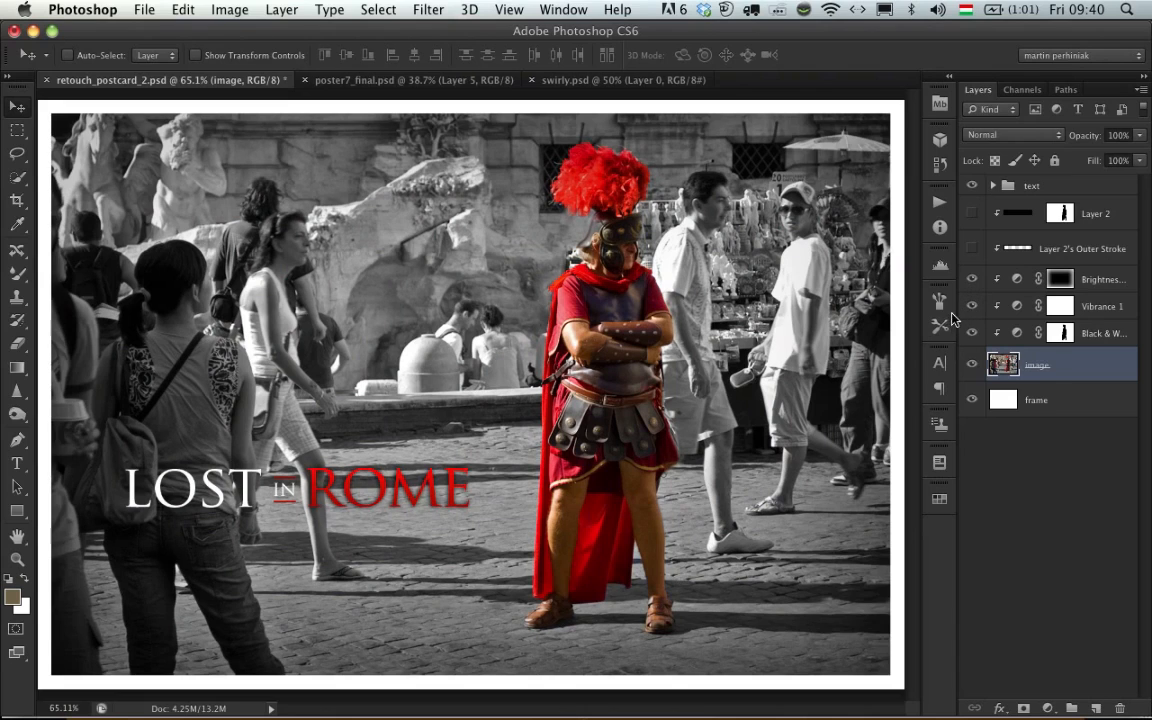
- Compare the photo with and without the brightness and Vibrance 1 adjustments, leaving both visible
left_click(969, 281)
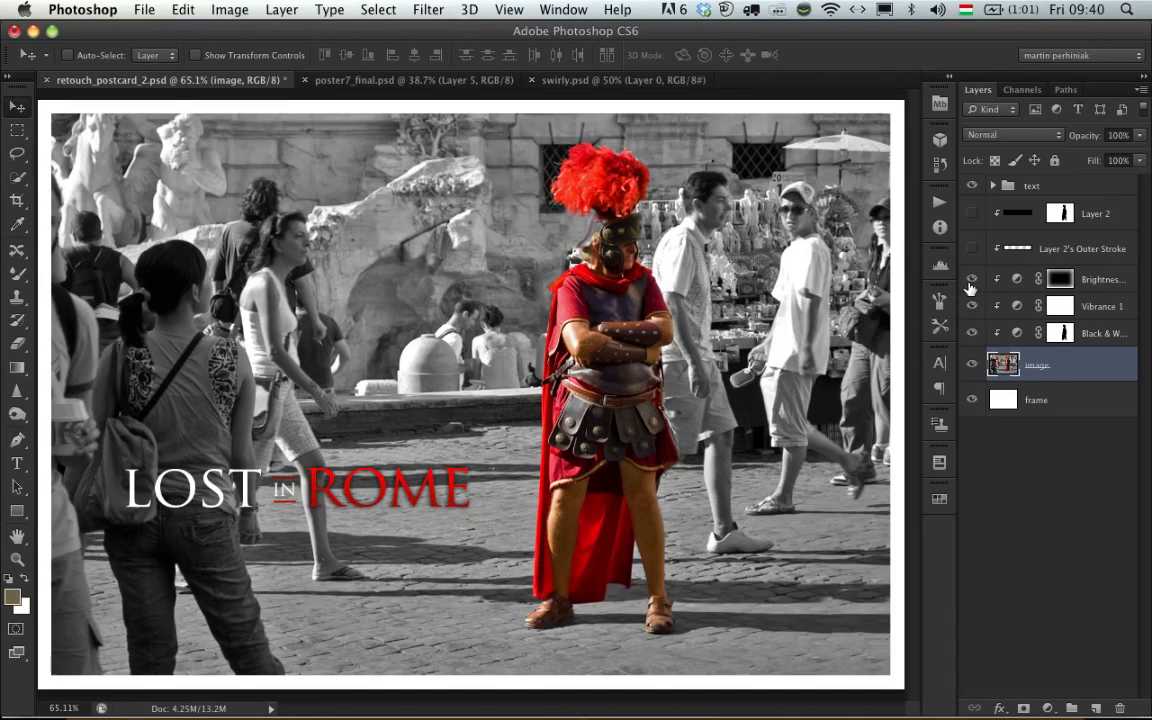
left_click(969, 281)
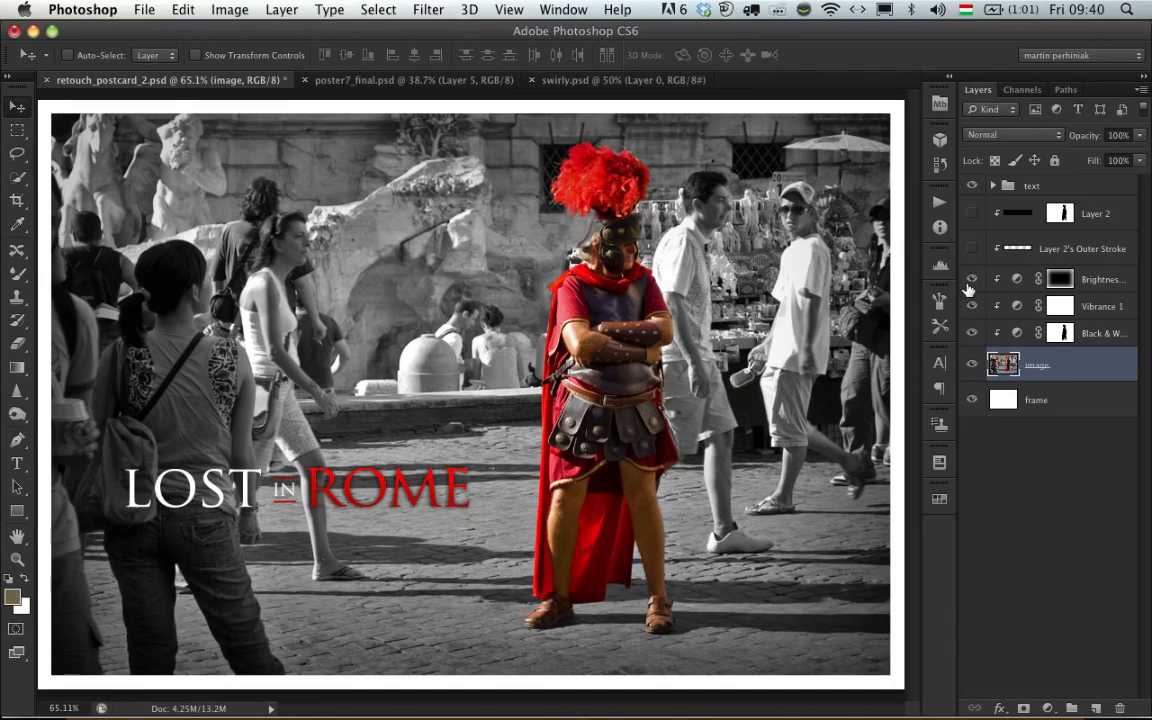
left_click(969, 306)
left_click(969, 306)
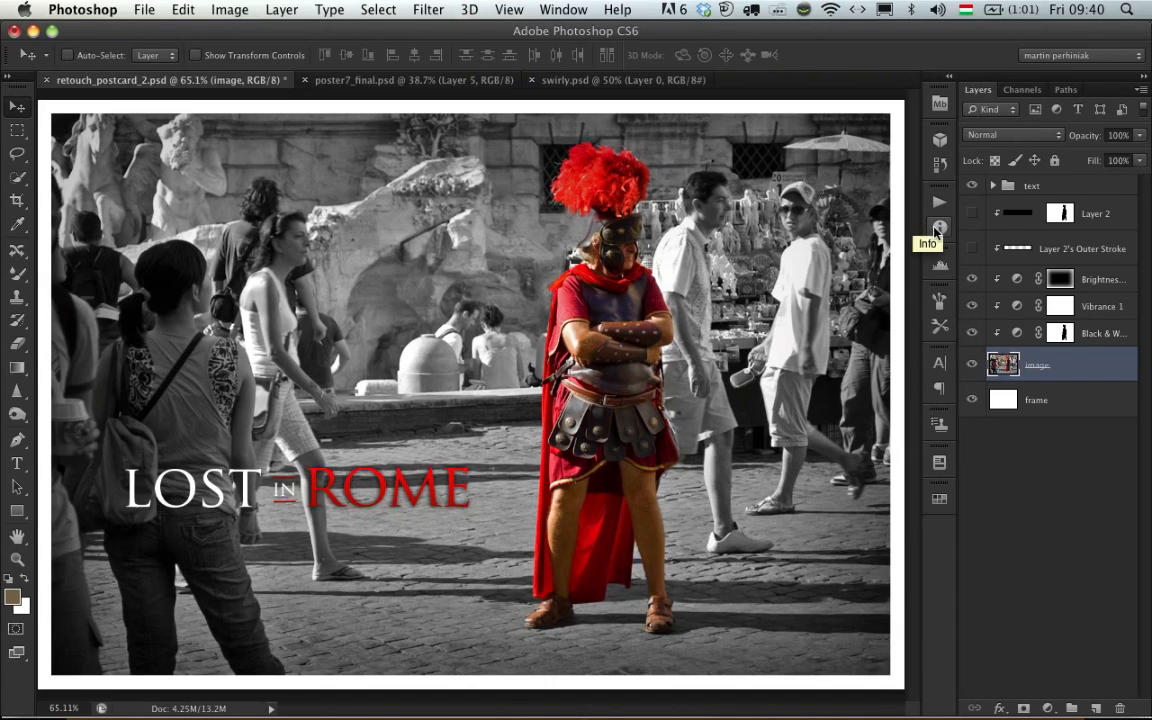
- Show Layer 2's Outer Stroke and Layer 2 to display the dark banner with its white lines behind the title
left_click(972, 249)
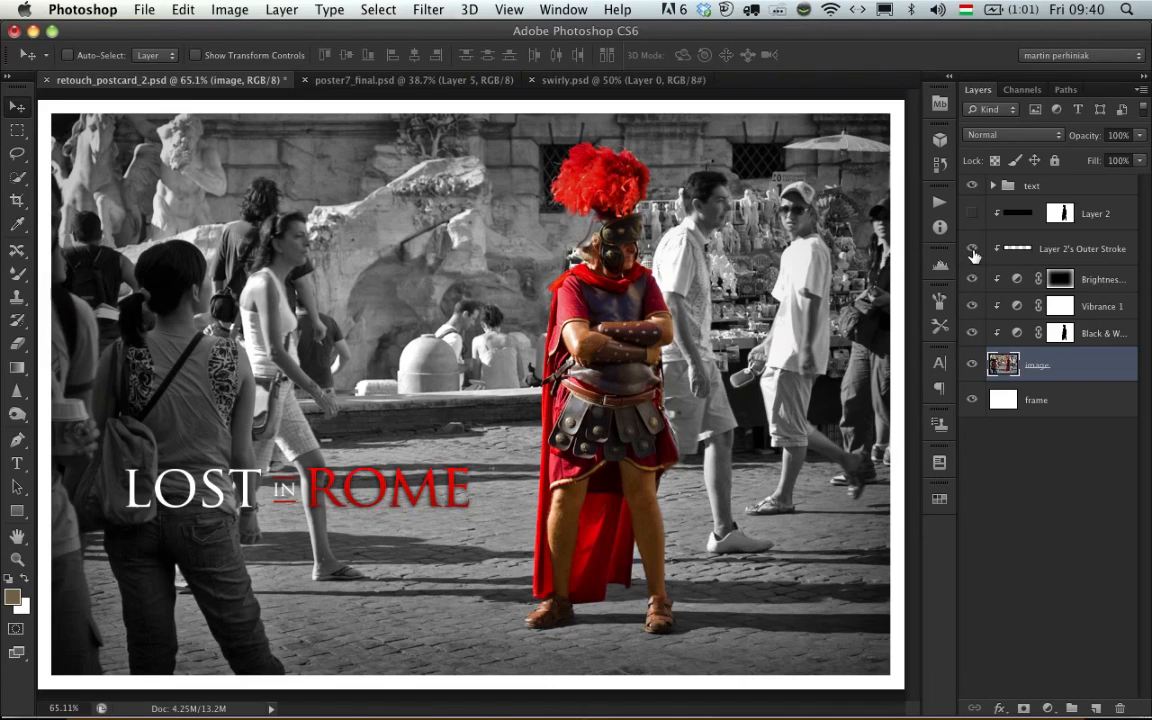
left_click(968, 214)
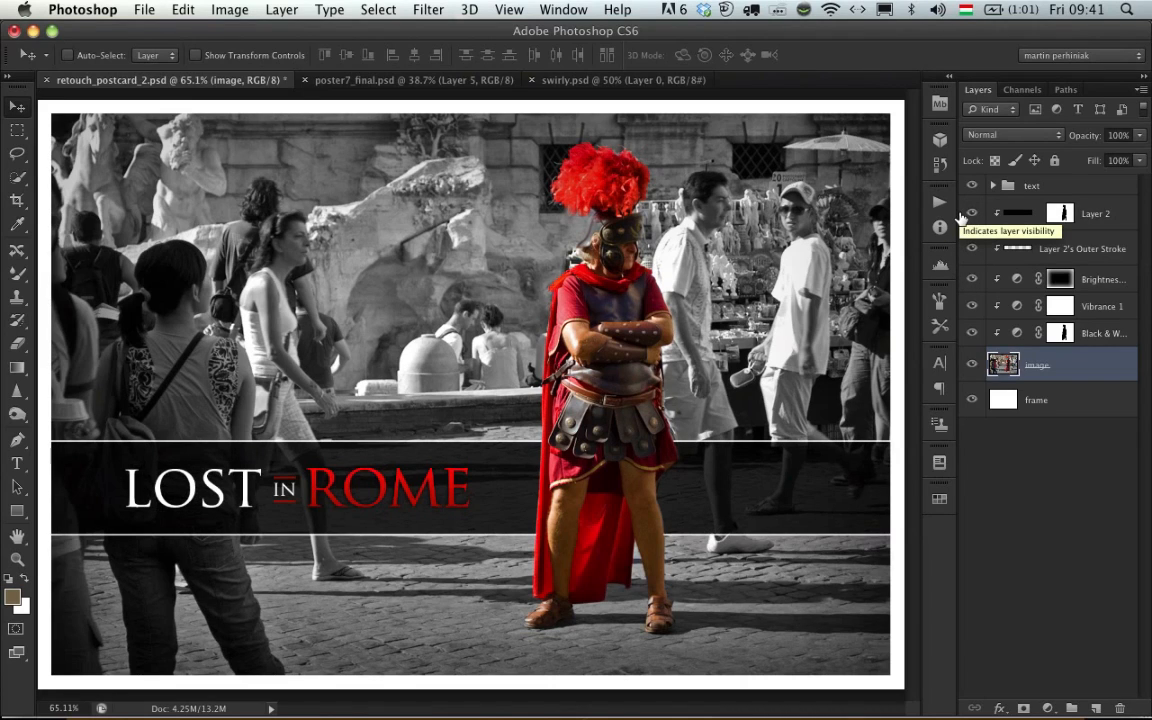
- Compare the banner over the soldier with Layer 2's mask disabled and enabled, leaving the mask enabled
left_click(1055, 218, "shift")
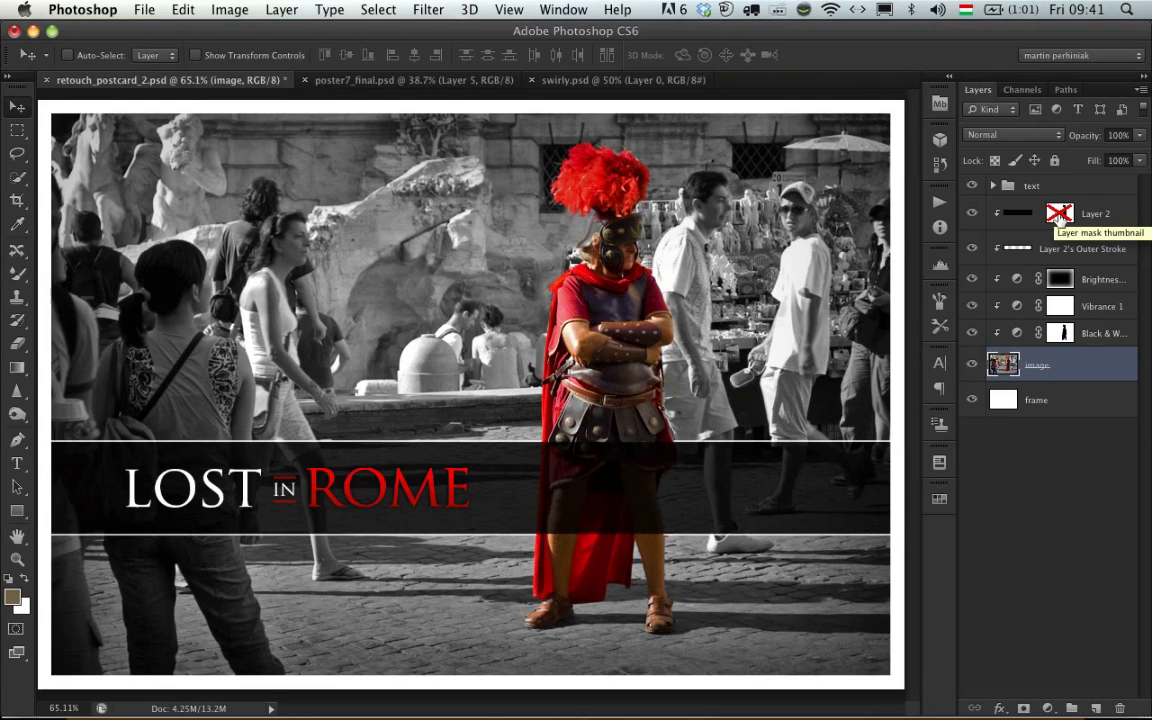
left_click(1055, 216, "shift")
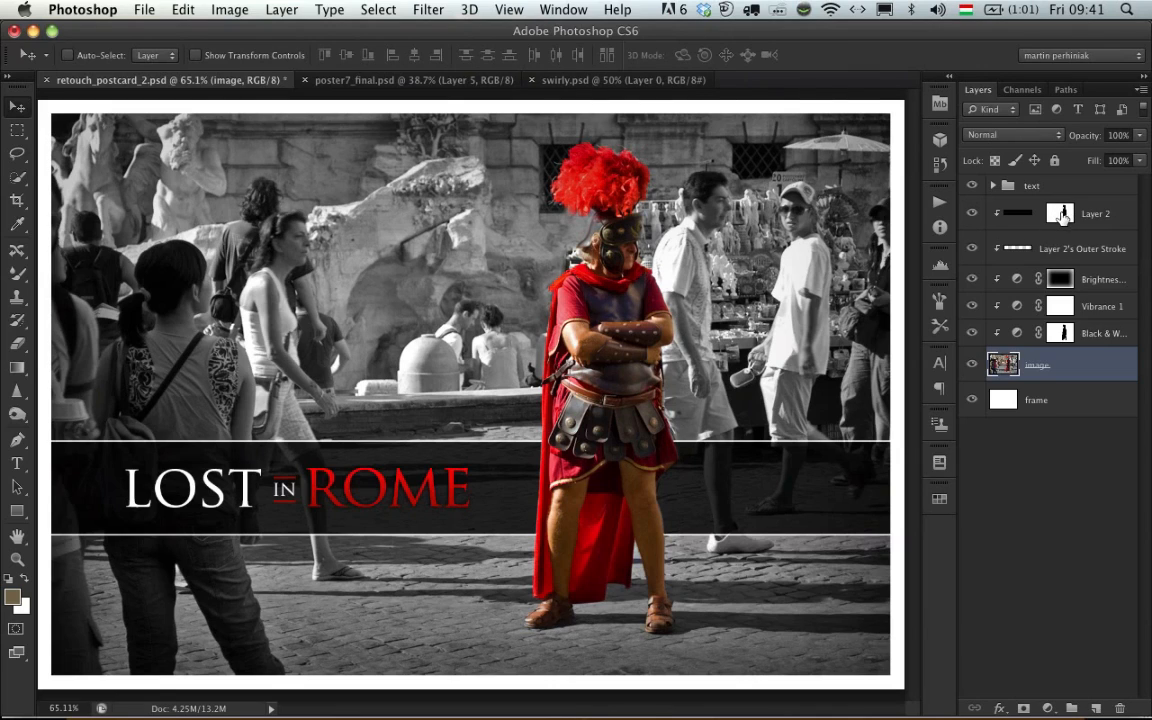
left_click(1060, 216, "shift")
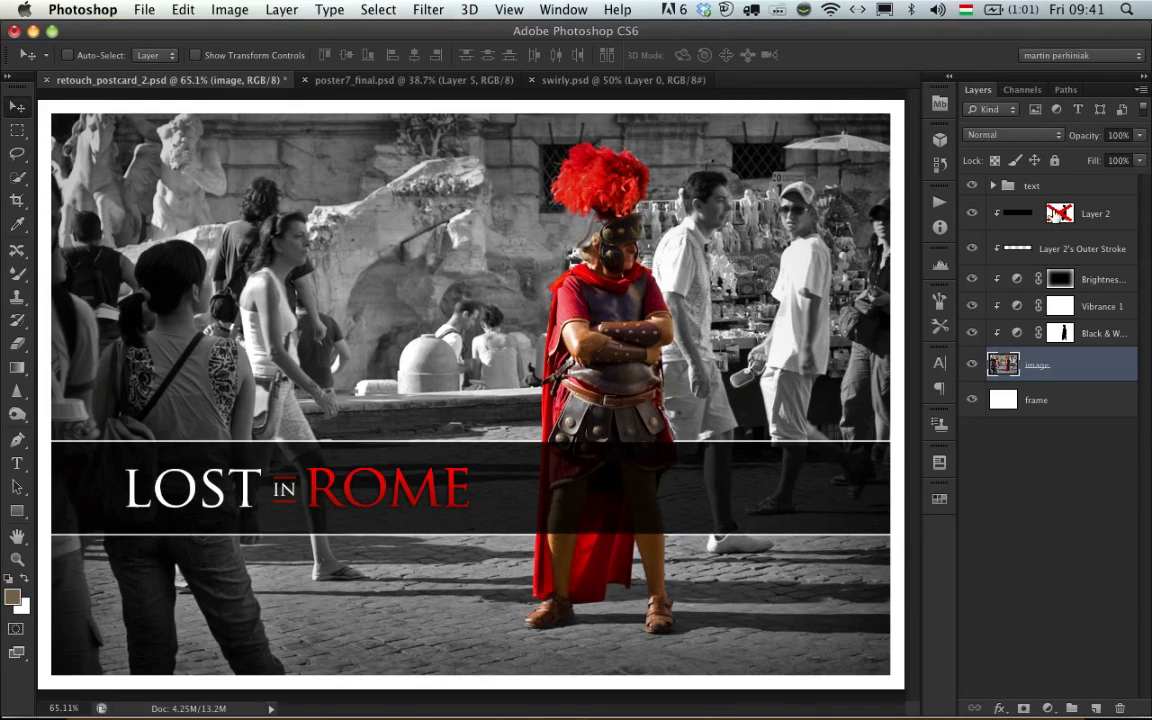
left_click(1056, 218, "shift")
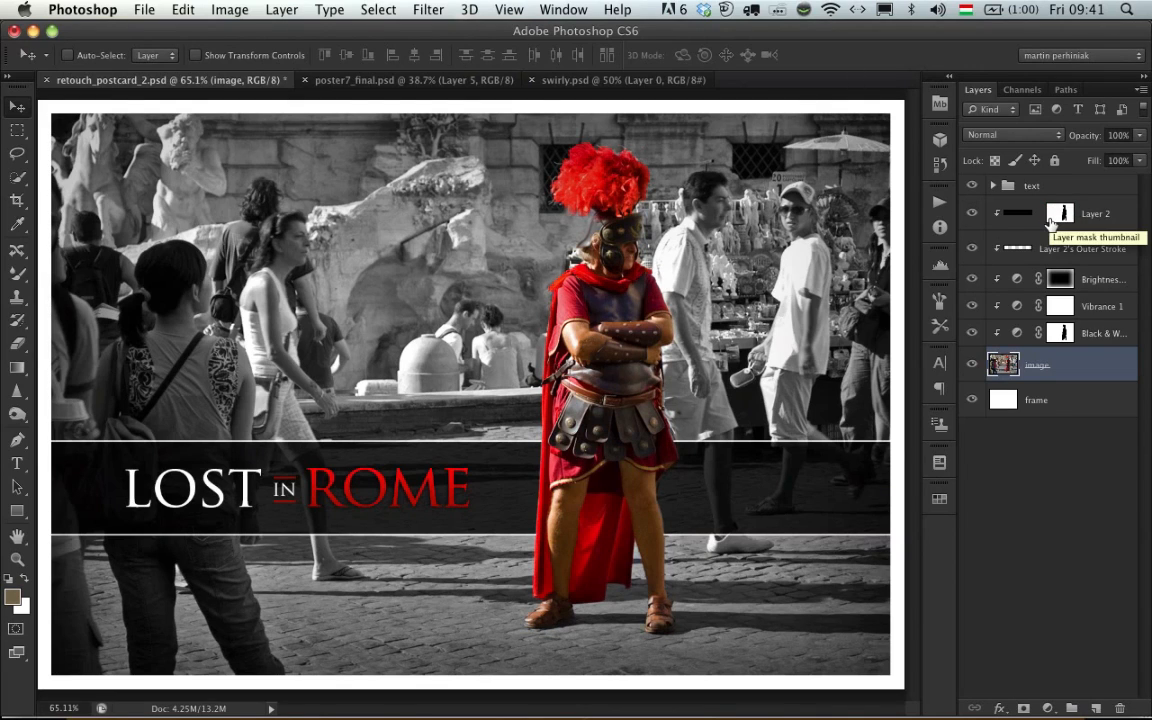
left_click(1058, 217, "shift")
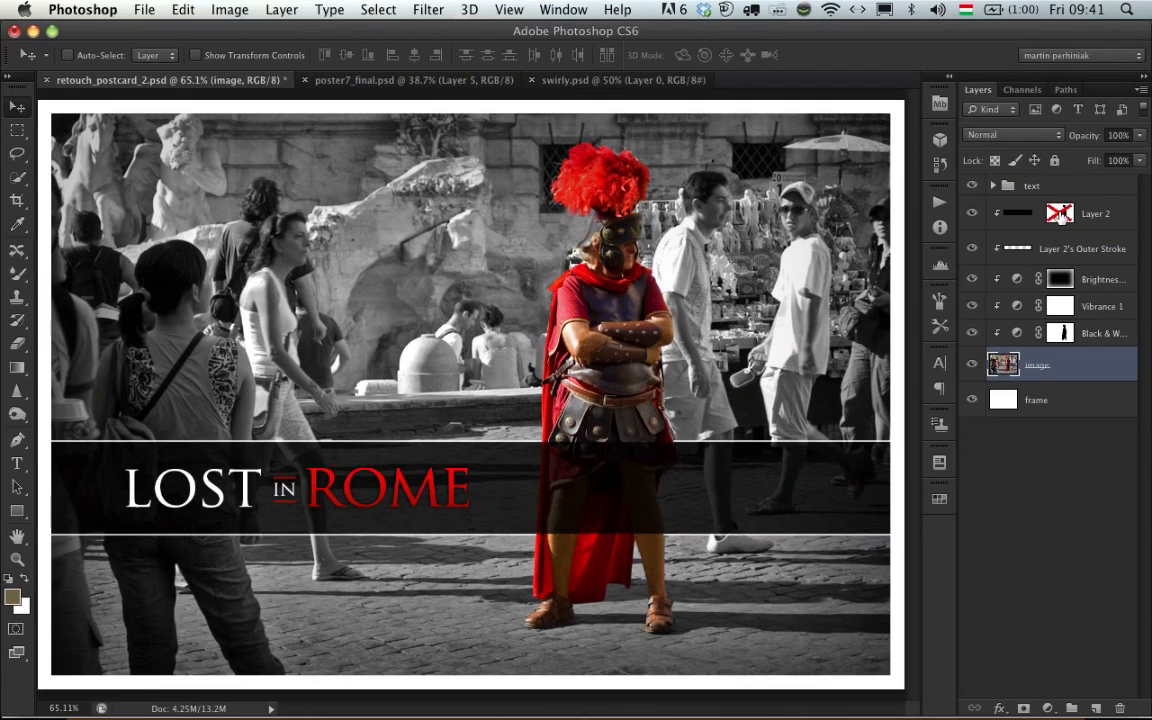
left_click(1058, 217, "shift")
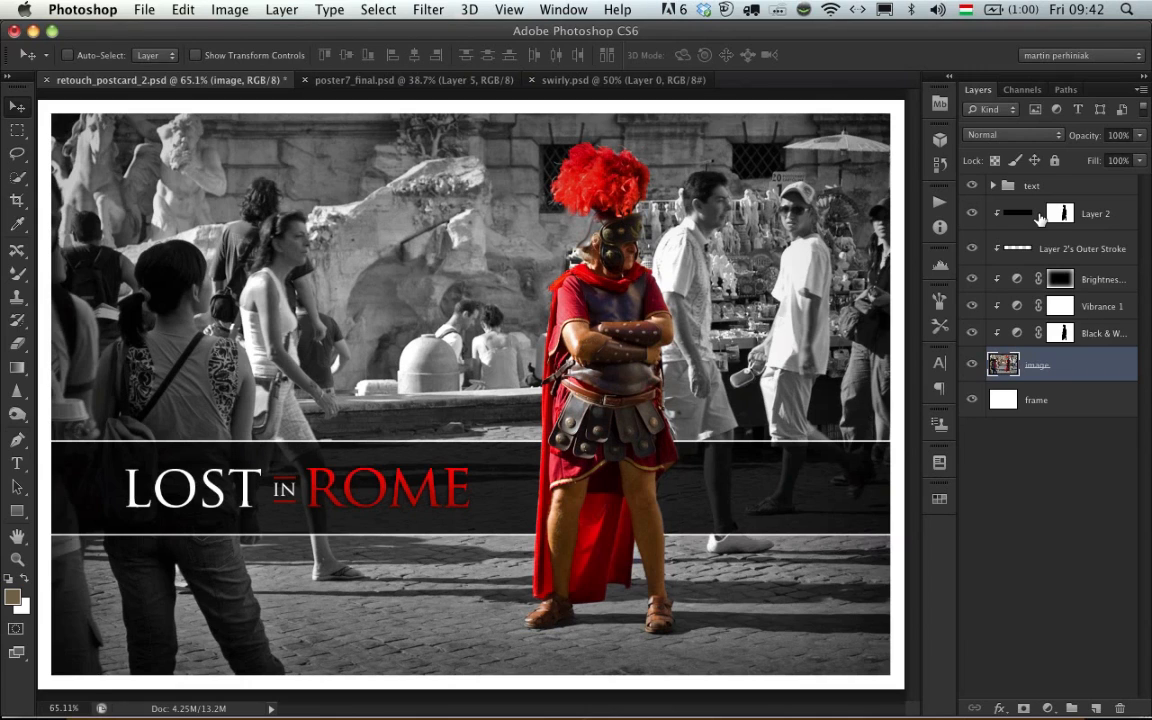
- Switch to the Keynote presentation and advance it to the Main Areas content
key("super+Tab")
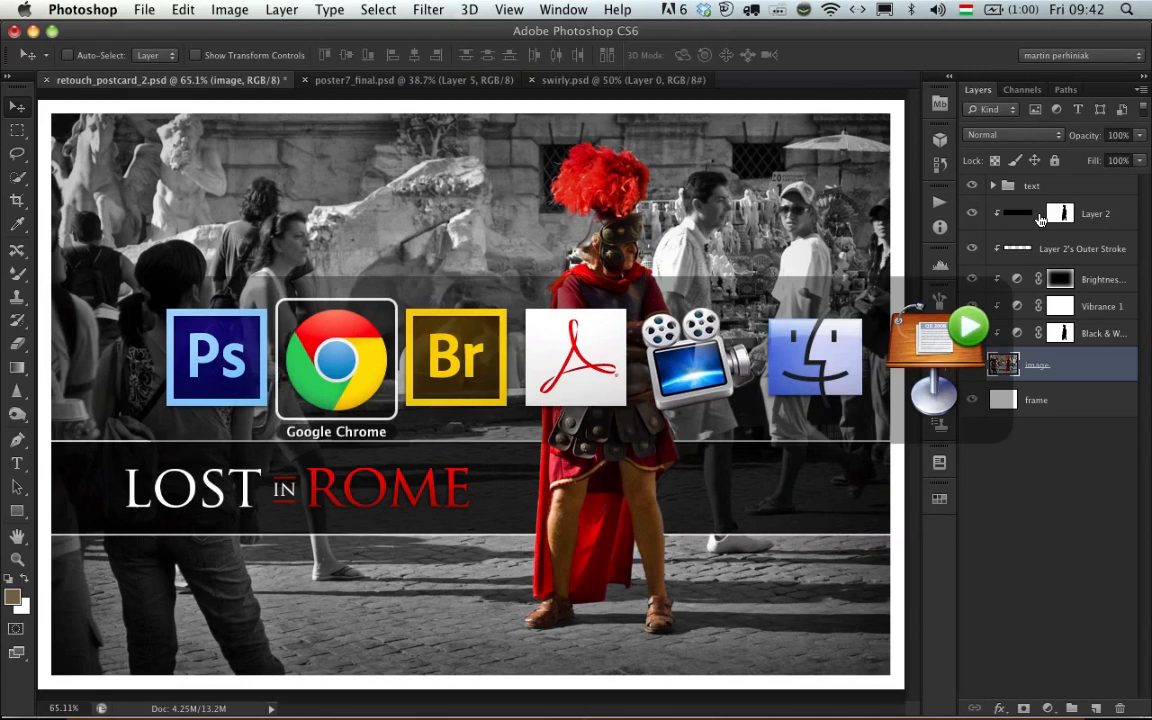
key("super+Tab")
key("super+Tab")
key("super+Tab")
key("super+Tab")
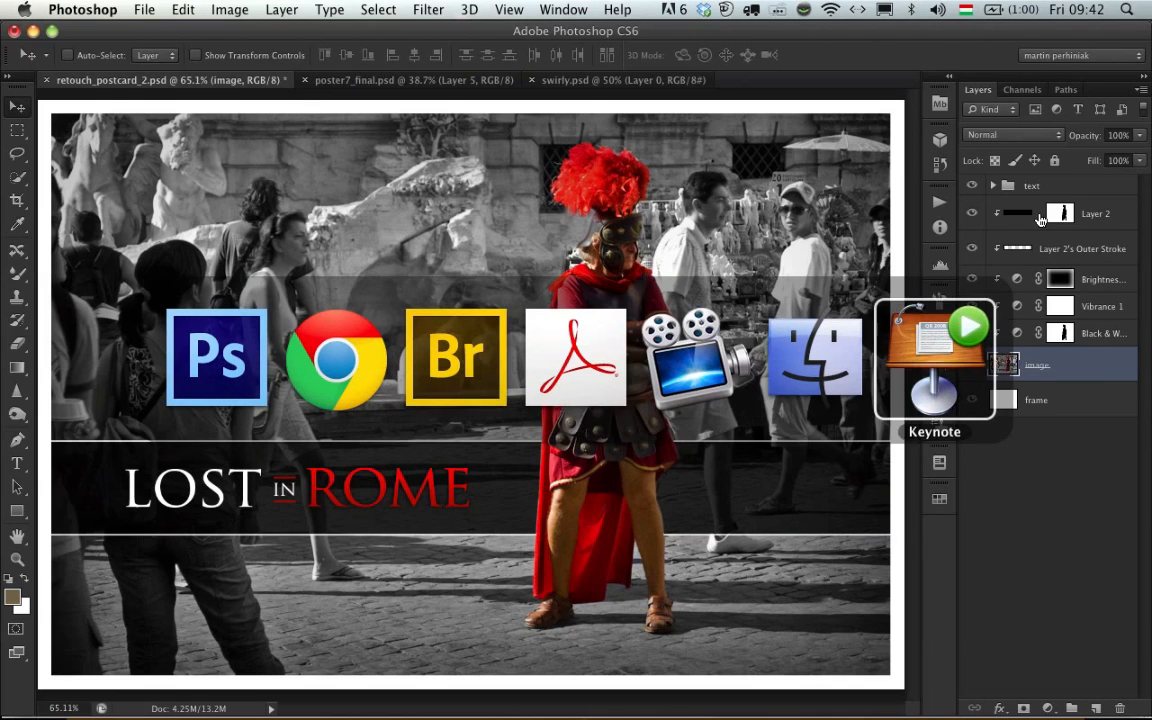
key("Right")
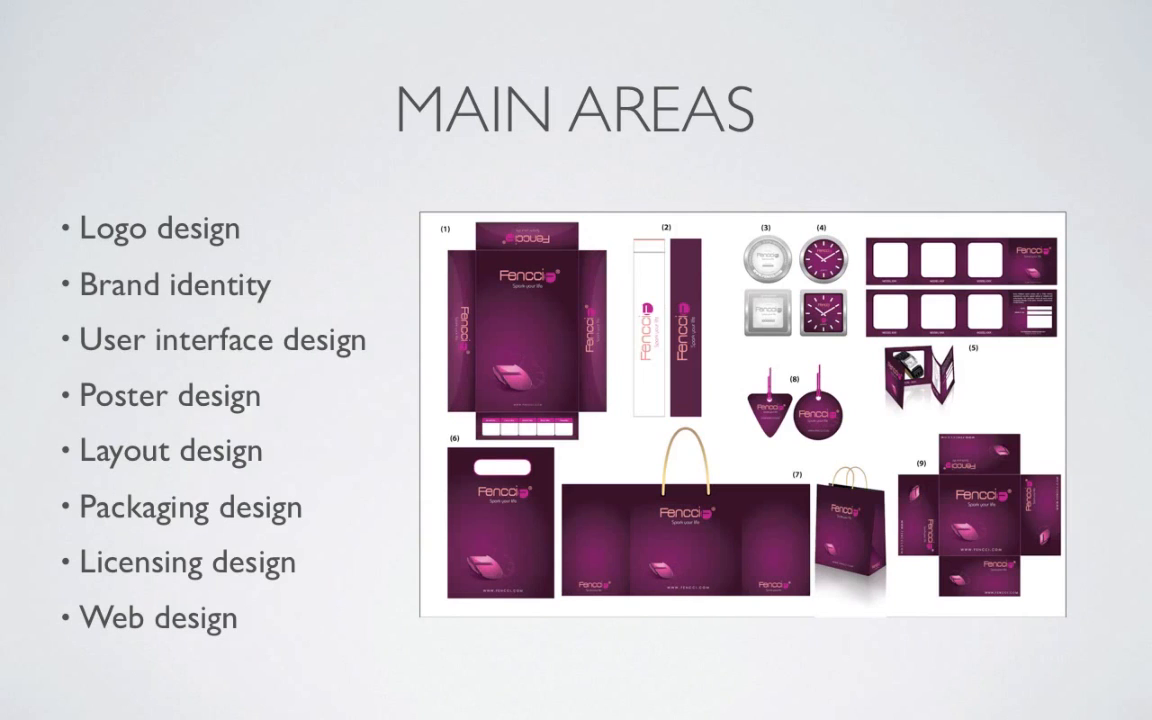
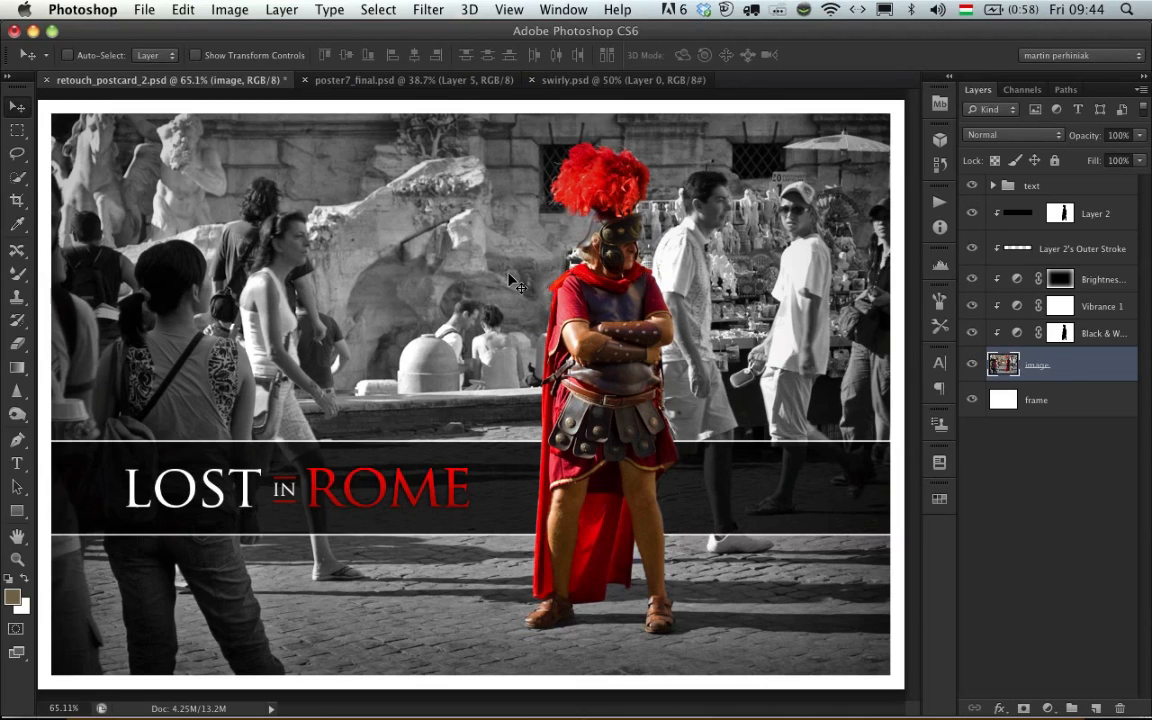
- Adjust the kerning between the O and M of the red ROME text, trying looser and tighter spacing
key("t")
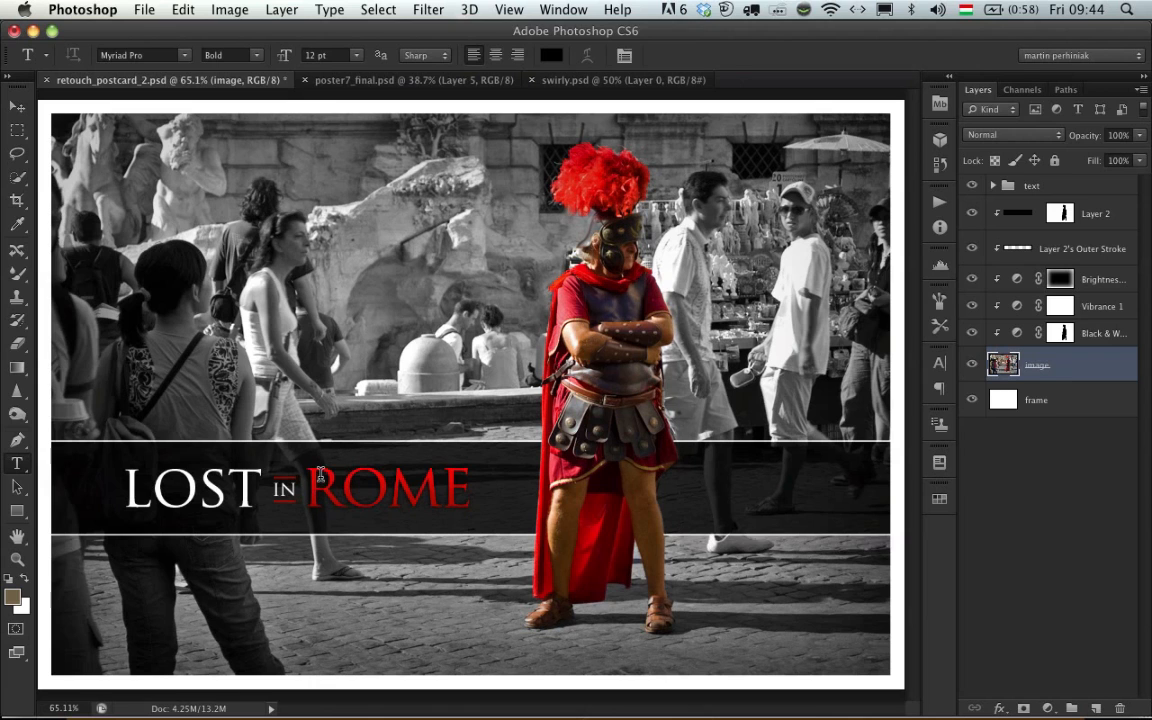
key("z")
left_click(360, 494)
left_click_drag(376, 497, 411, 501)
key("t")
left_click(366, 486)
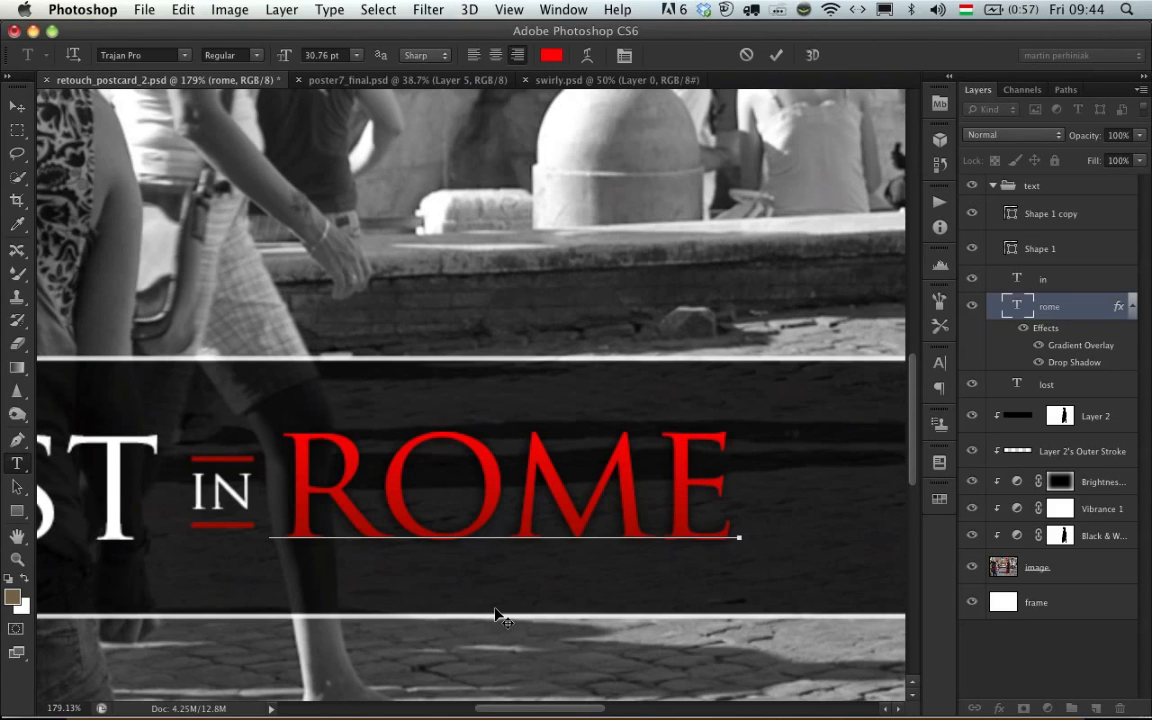
key("alt+Right")
key("alt+Right")
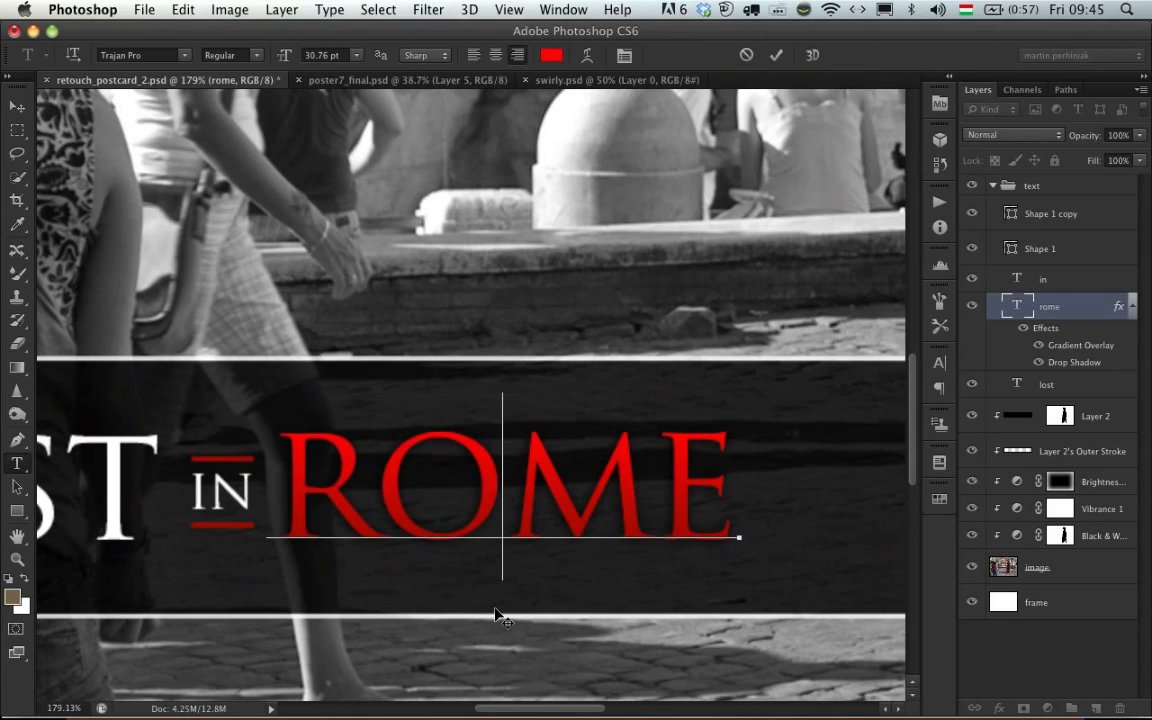
key("alt+Left")
key("alt+Left")
key("alt+Left")
key("alt+Left")
key("alt+Left")
key("alt+Left")
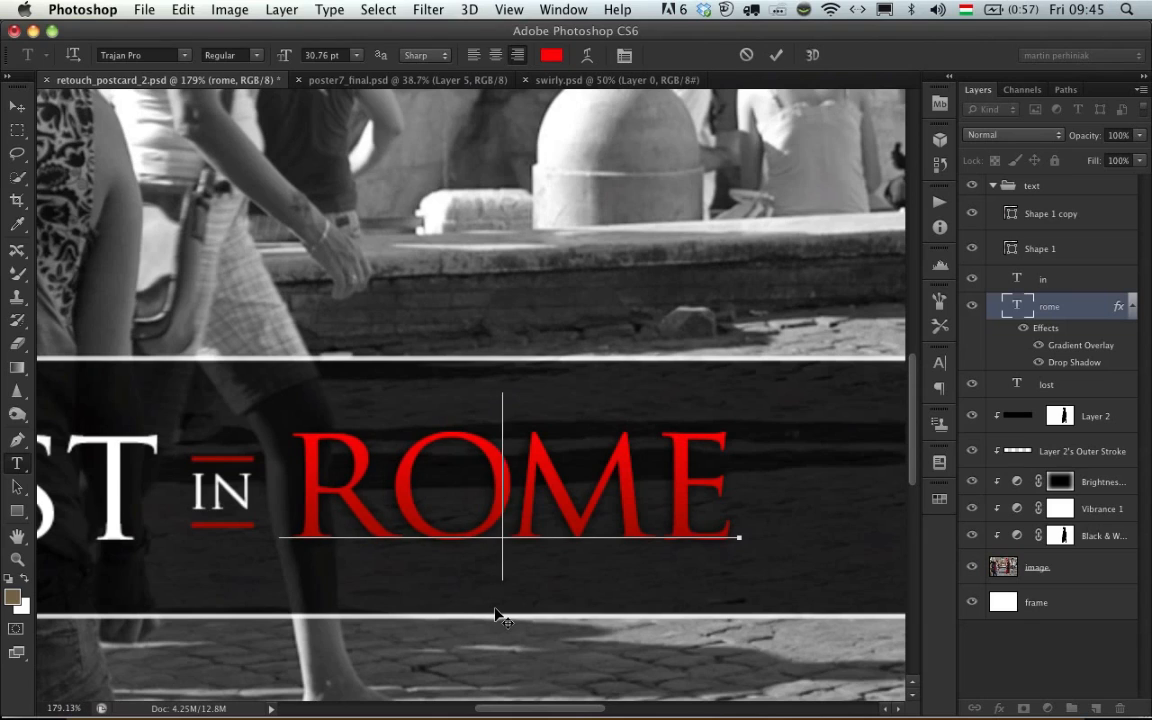
key("alt+Right")
key("alt+Right")
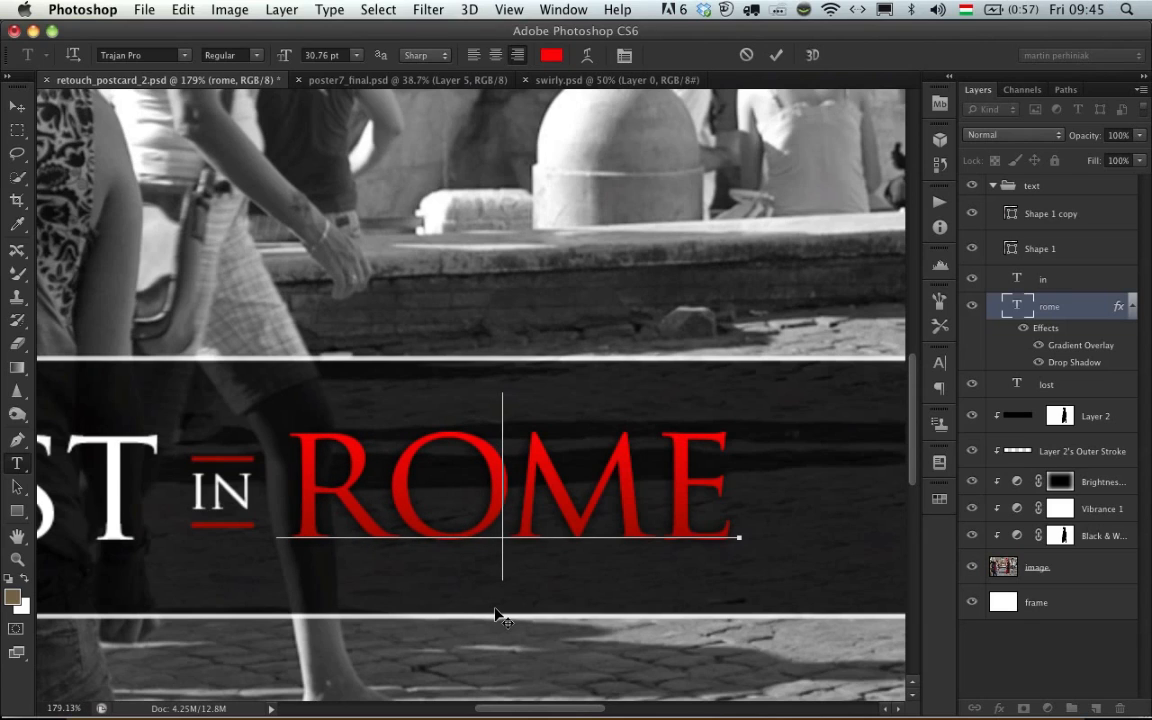
- Loosen the kerning between the M and E of ROME, and tighten it again
key("Right")
key("alt+Right")
key("alt+Right")
key("alt+Right")
key("alt+Right")
key("alt+Right")
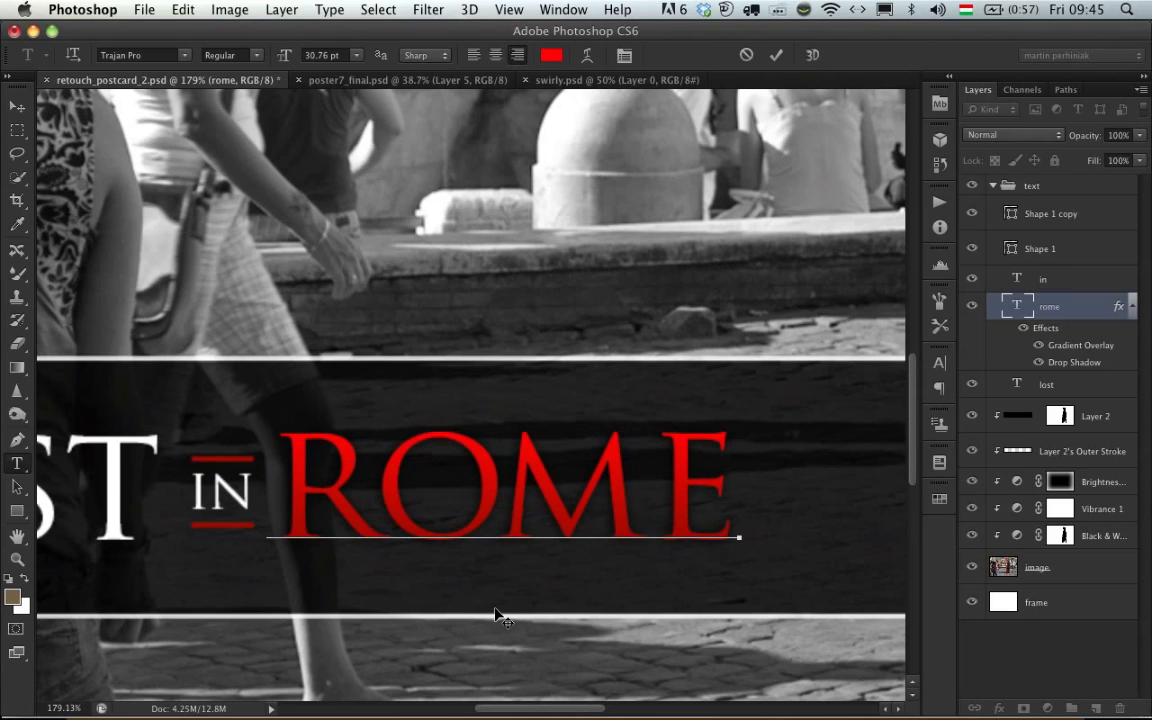
key("alt+Left")
key("alt+Left")
key("alt+Left")
key("alt+Left")
key("alt+Left")
key("alt+Left")
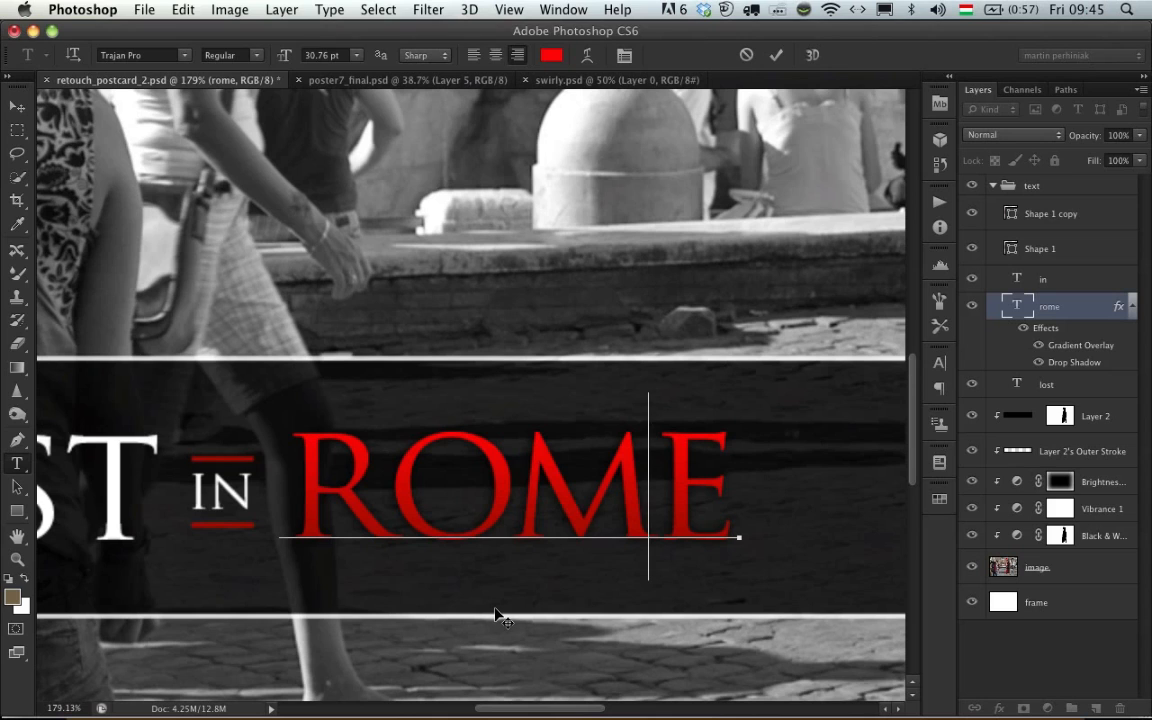
- Left-align the ROME text and move it back to its place beside IN on the banner
key("super+a")
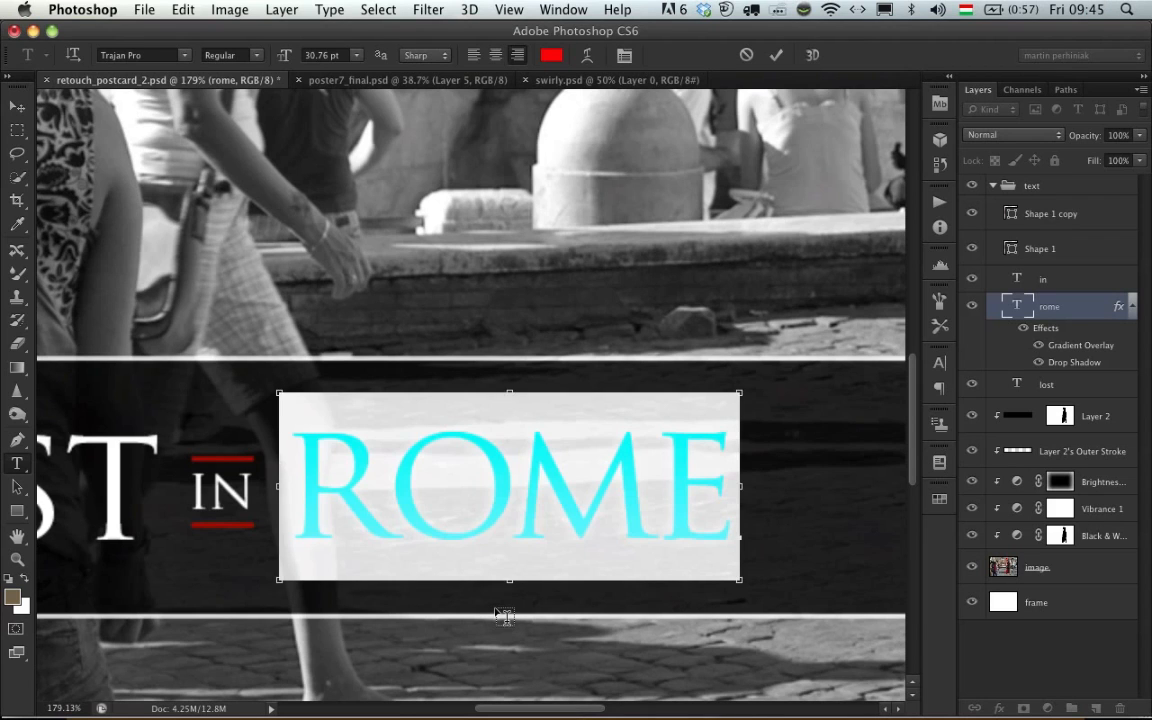
key("super+shift+l")
key("super+Return")
key("v")
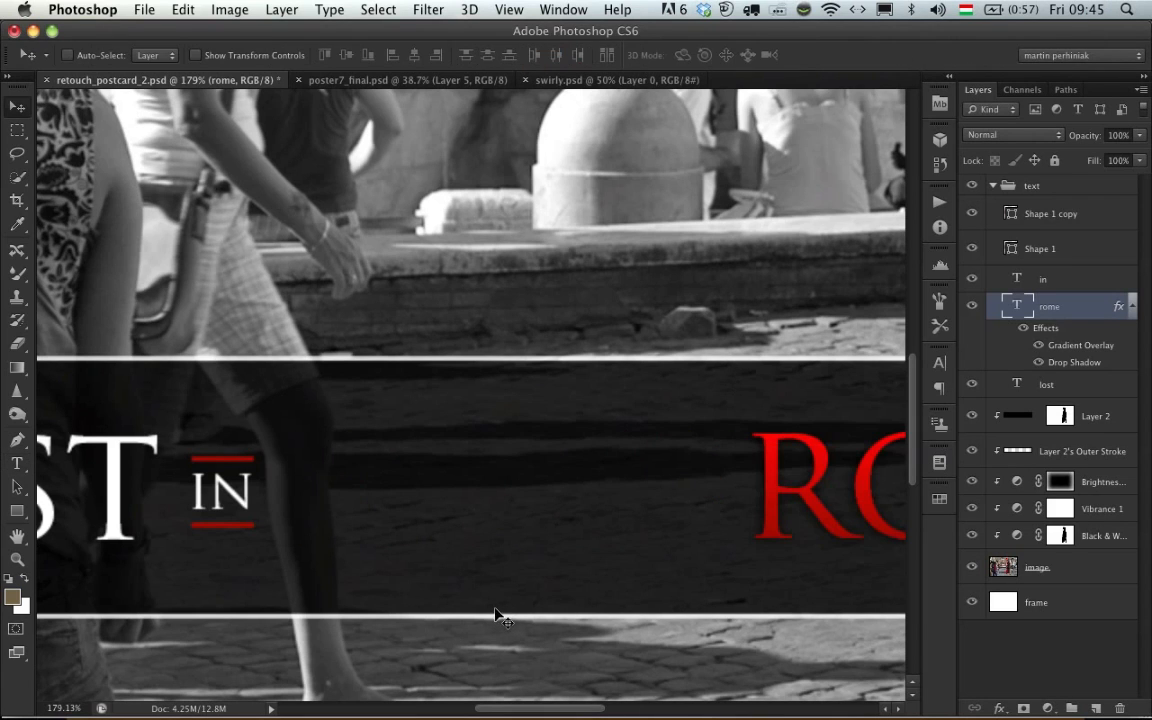
left_click_drag(790, 440, 331, 442)
key("t")
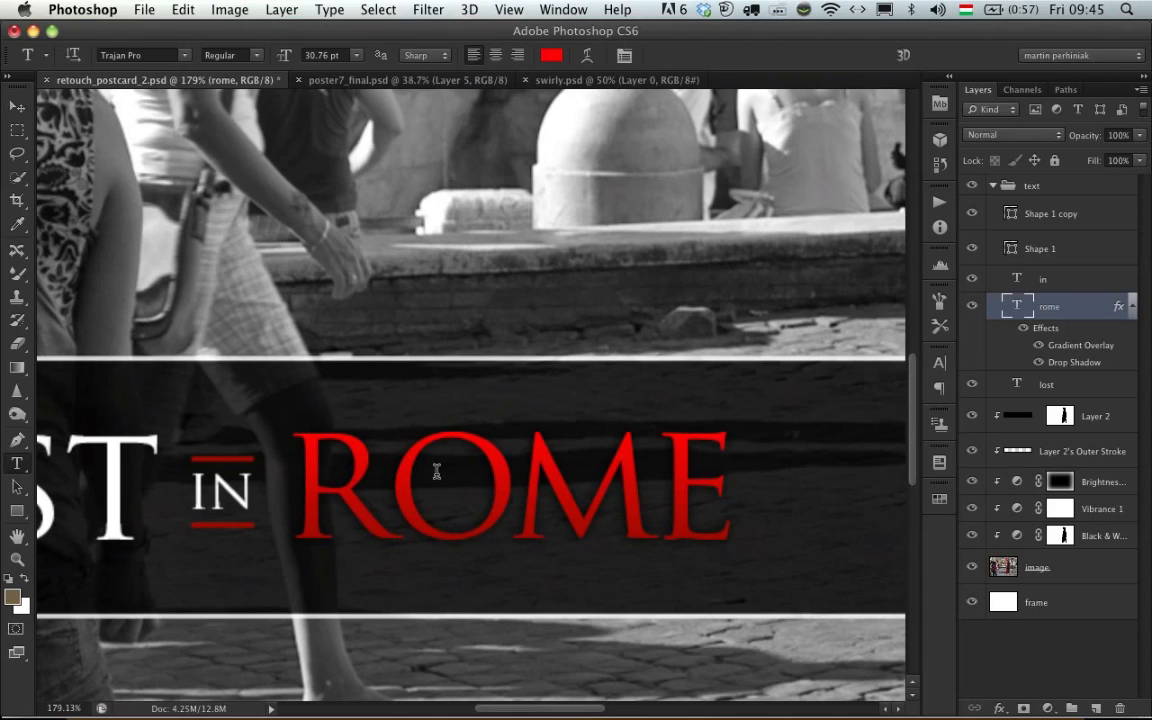
left_click(523, 473)
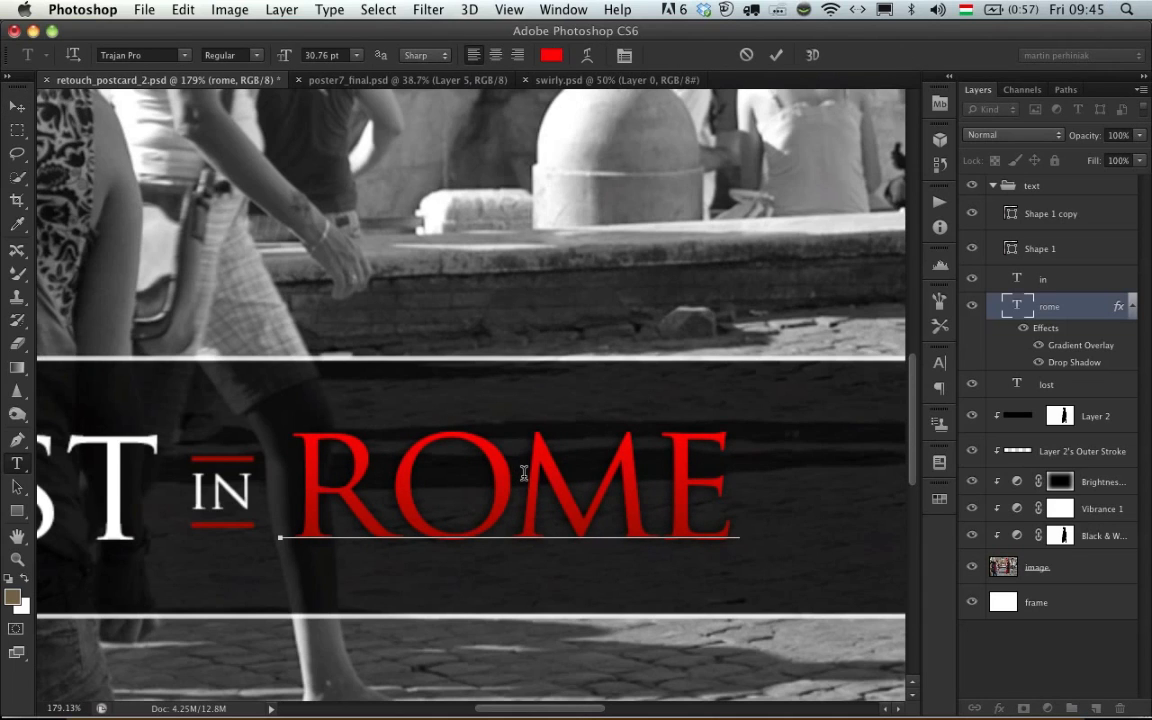
key("super+Return")
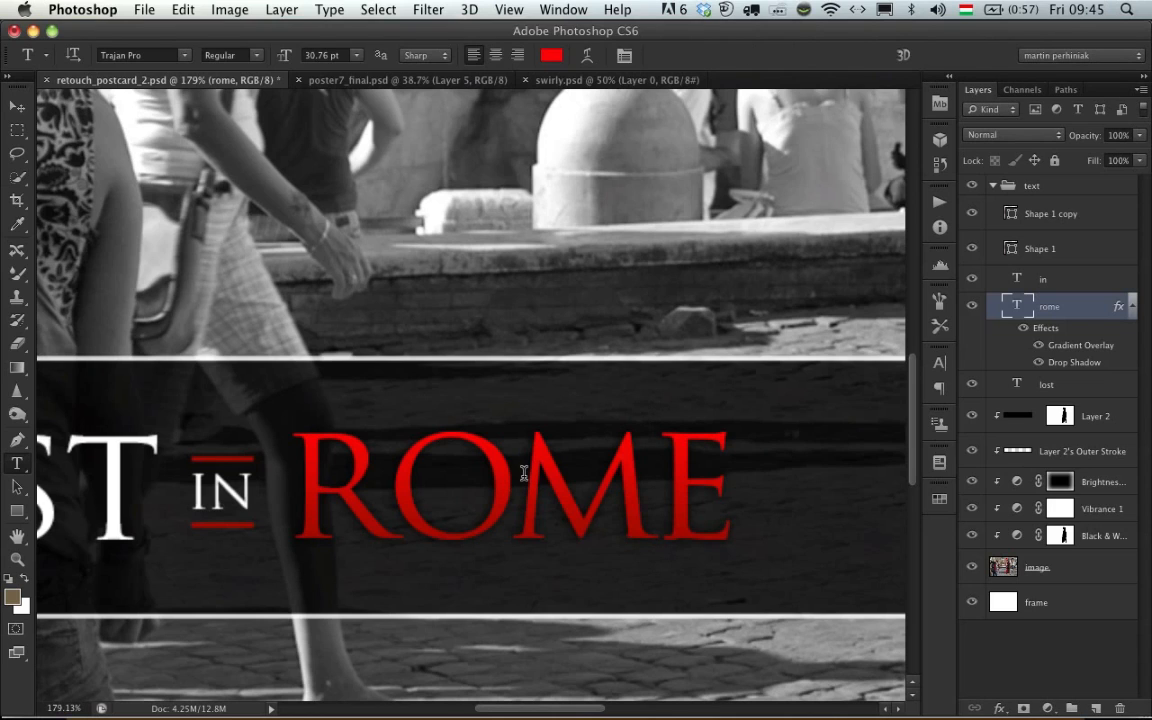
- Add a separate red text layer reading WORLD above the banner
left_click(415, 245)
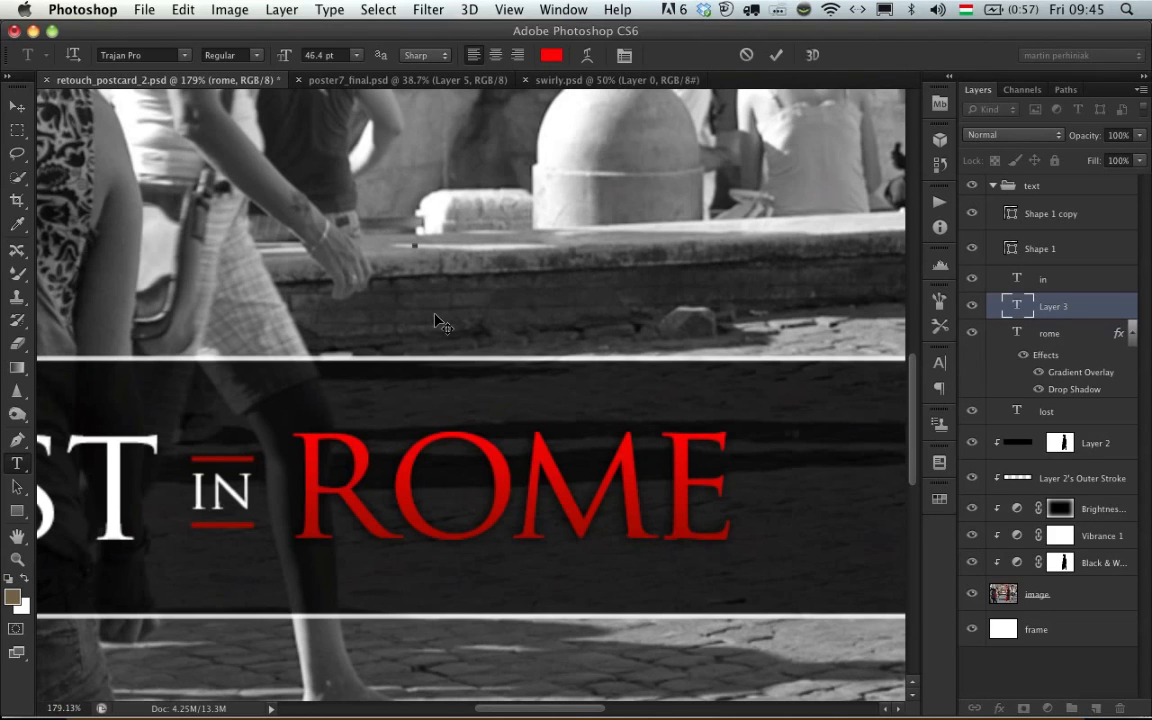
type("W")
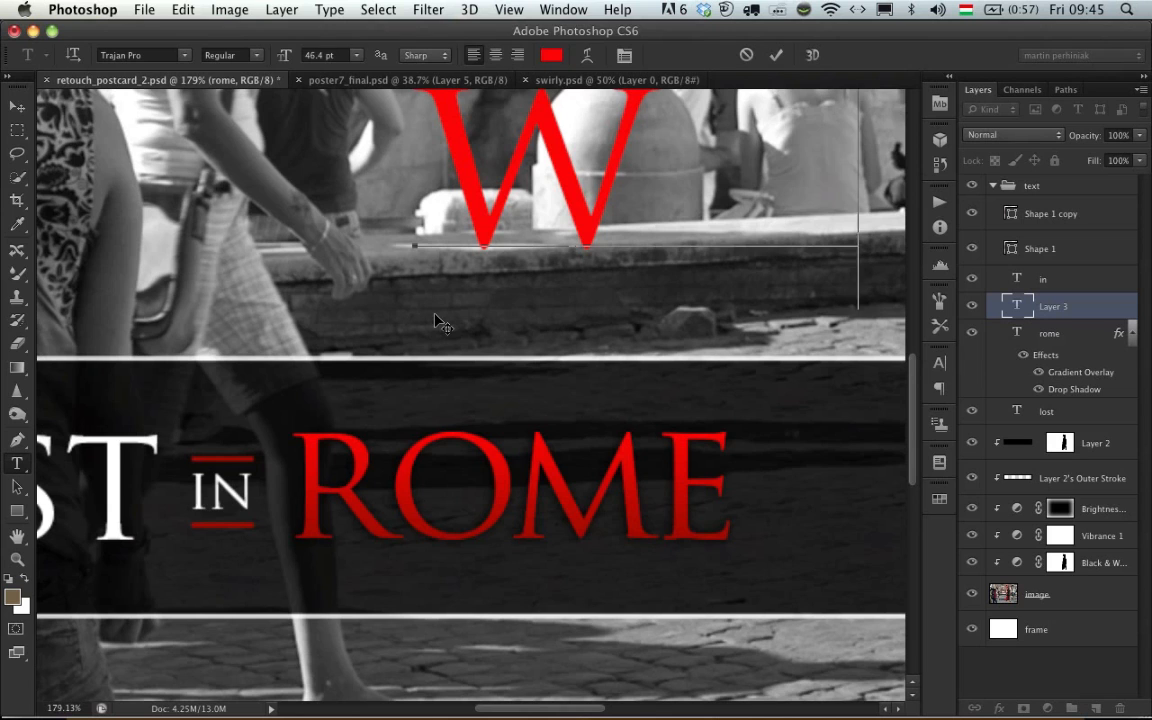
type("OR")
key("ctrl+Return")
key("v")
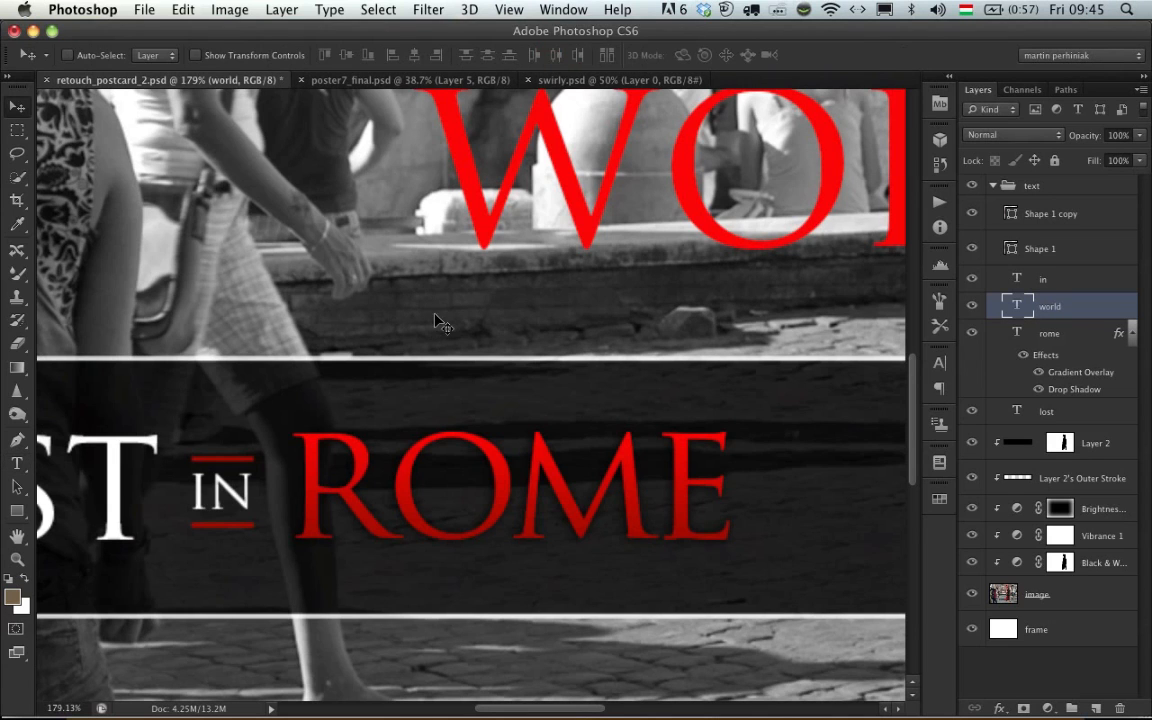
- Scale the WORLD text down, reposition it above ROME and fill it with white
left_click_drag(624, 183, 264, 270)
key("ctrl+t")
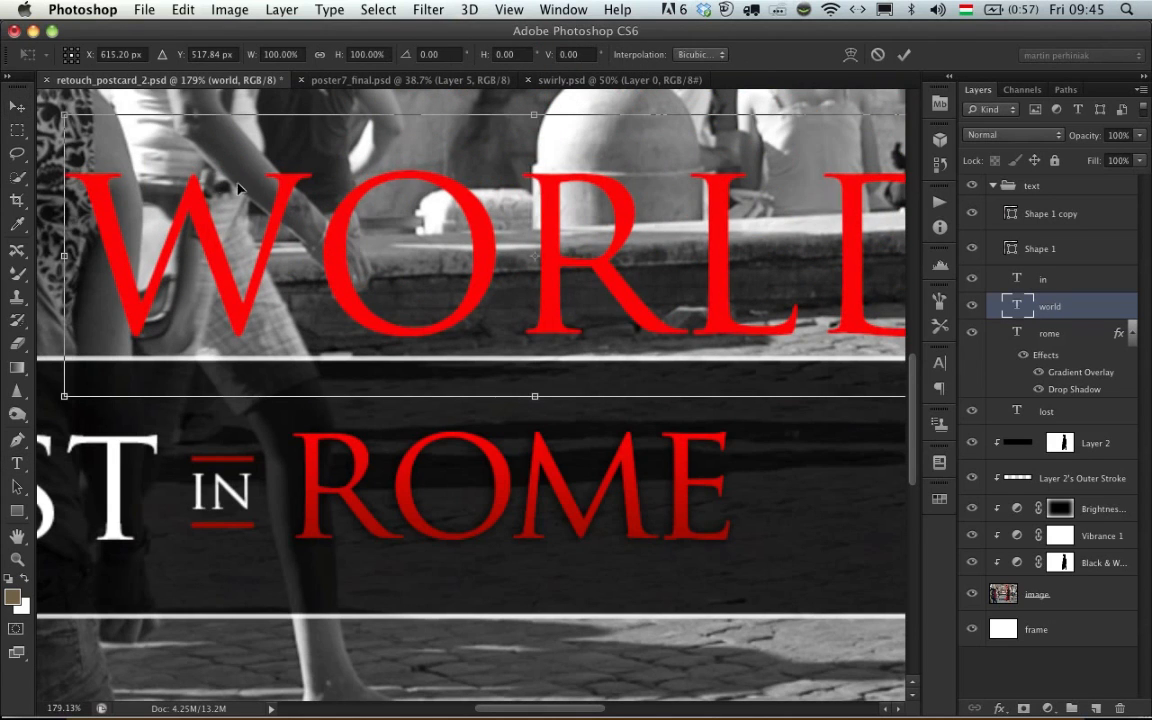
left_click_drag(63, 118, 345, 222)
key("Return")
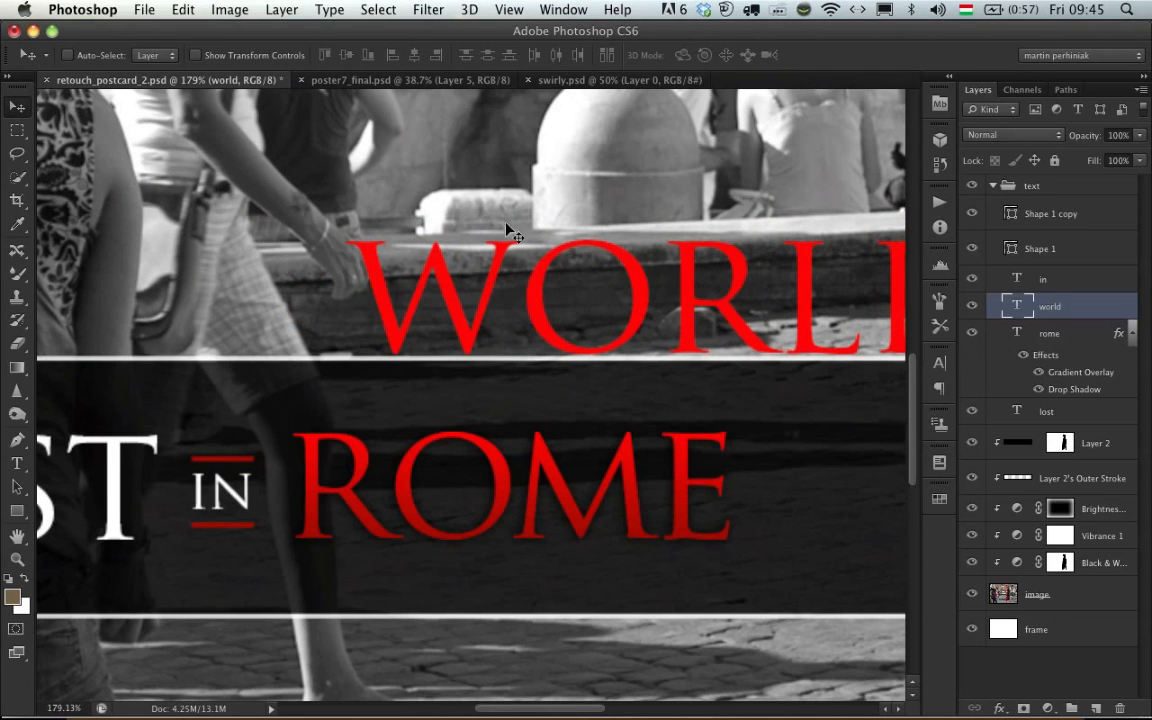
left_click_drag(548, 236, 348, 270)
key("super+BackSpace")
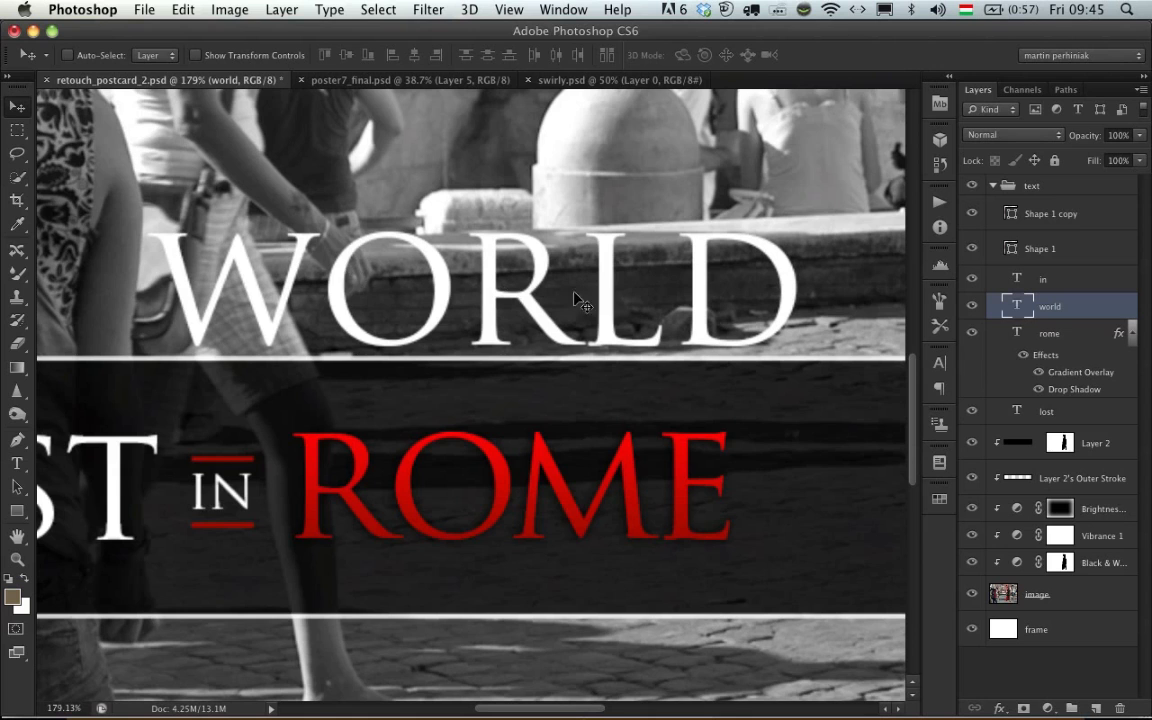
- Move the white WORLD text onto the dark banner between the soldier and the postcard's right edge
left_click_drag(690, 304, 388, 277)
left_click_drag(533, 241, 147, 260)
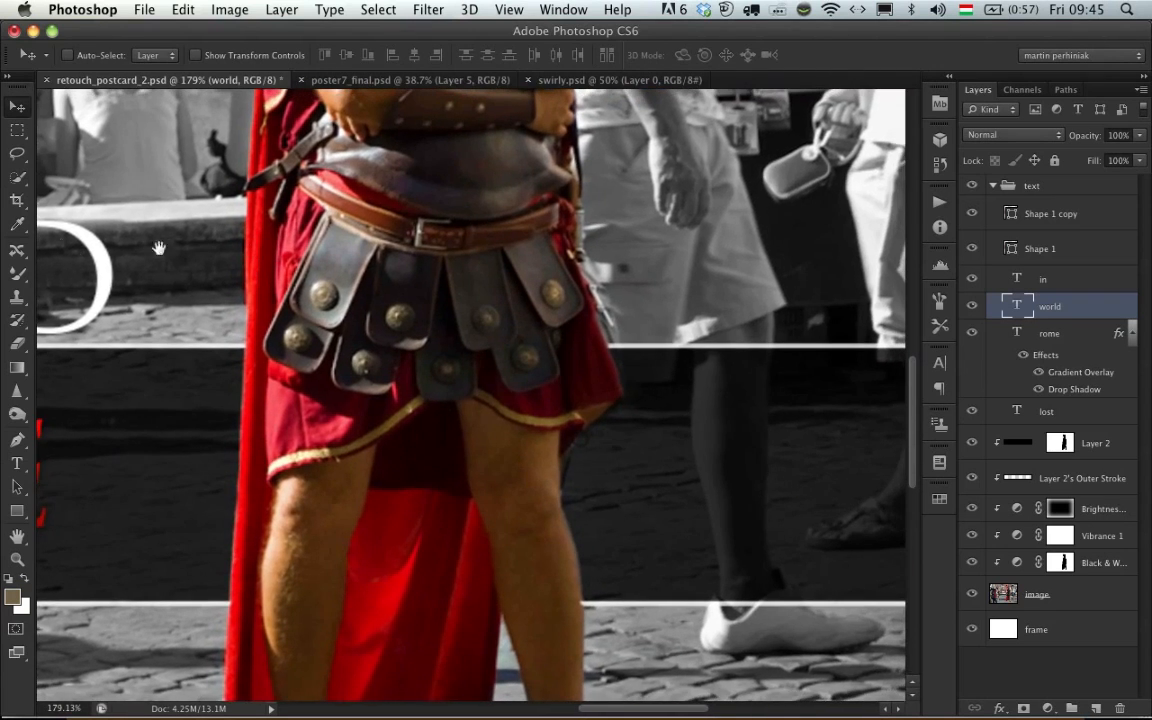
left_click_drag(17, 225, 122, 254)
key("v")
left_click_drag(60, 219, 811, 414)
left_click_drag(706, 358, 316, 360)
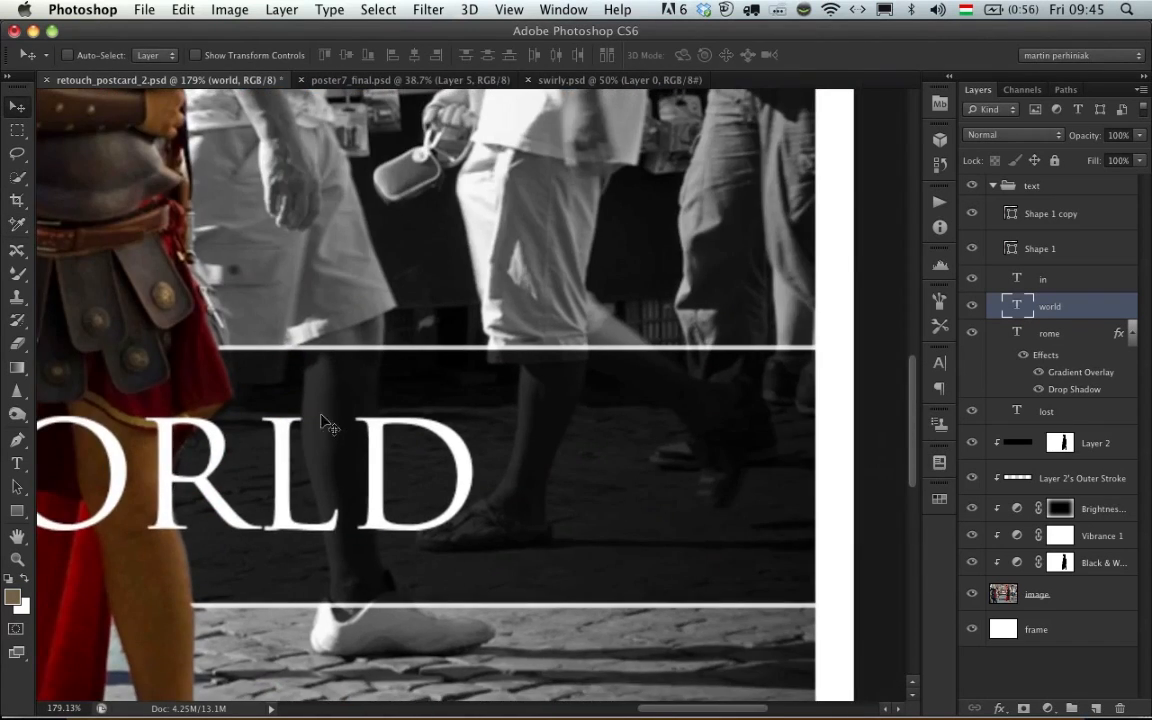
left_click_drag(300, 449, 574, 434)
- Scale the WORLD text to about 75% so it fits on the banner clear of the soldier
key("super+t")
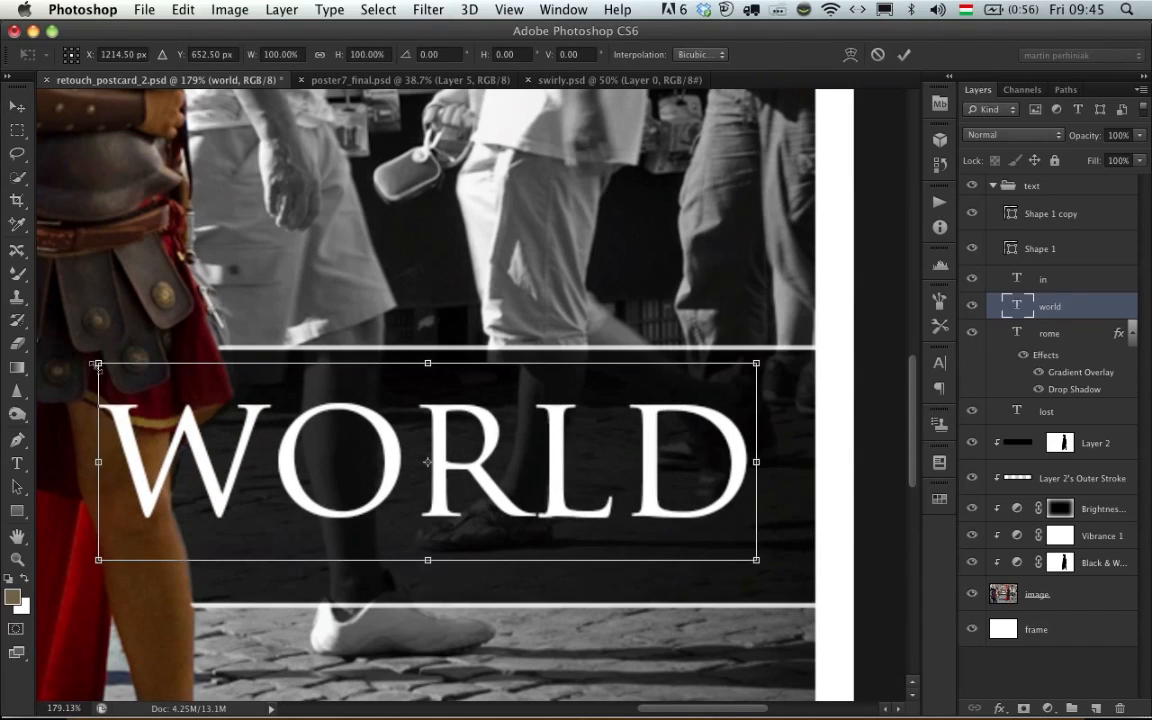
left_click_drag(86, 331, 254, 398)
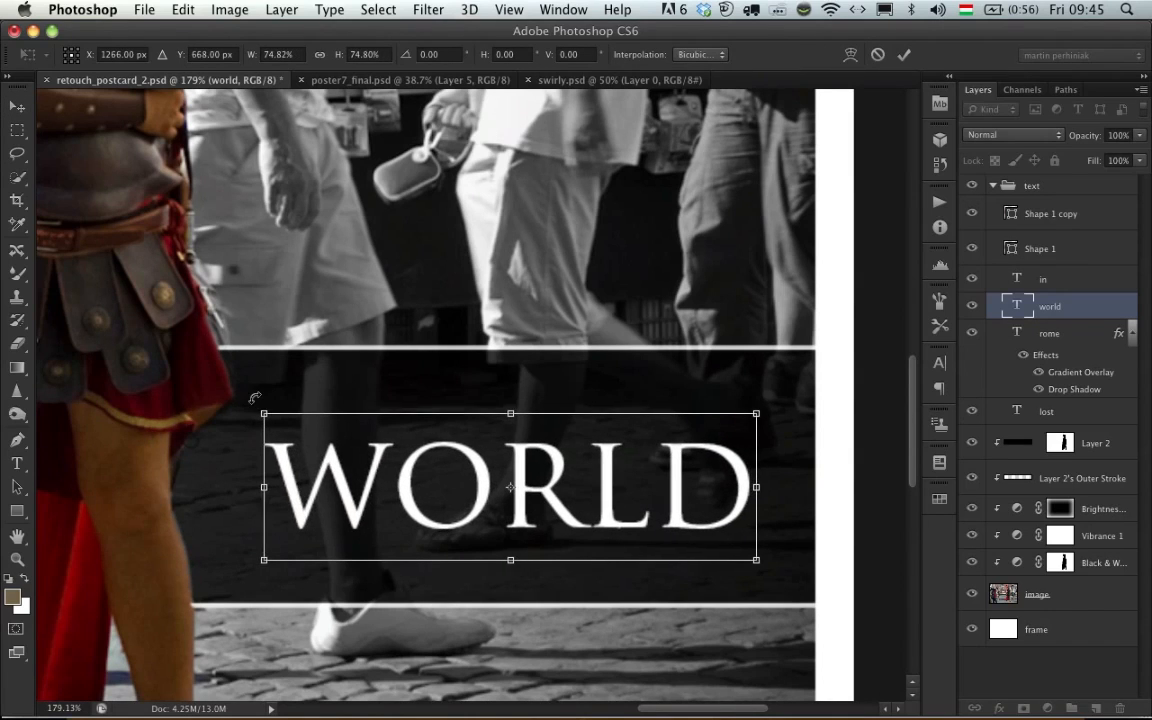
key("Return")
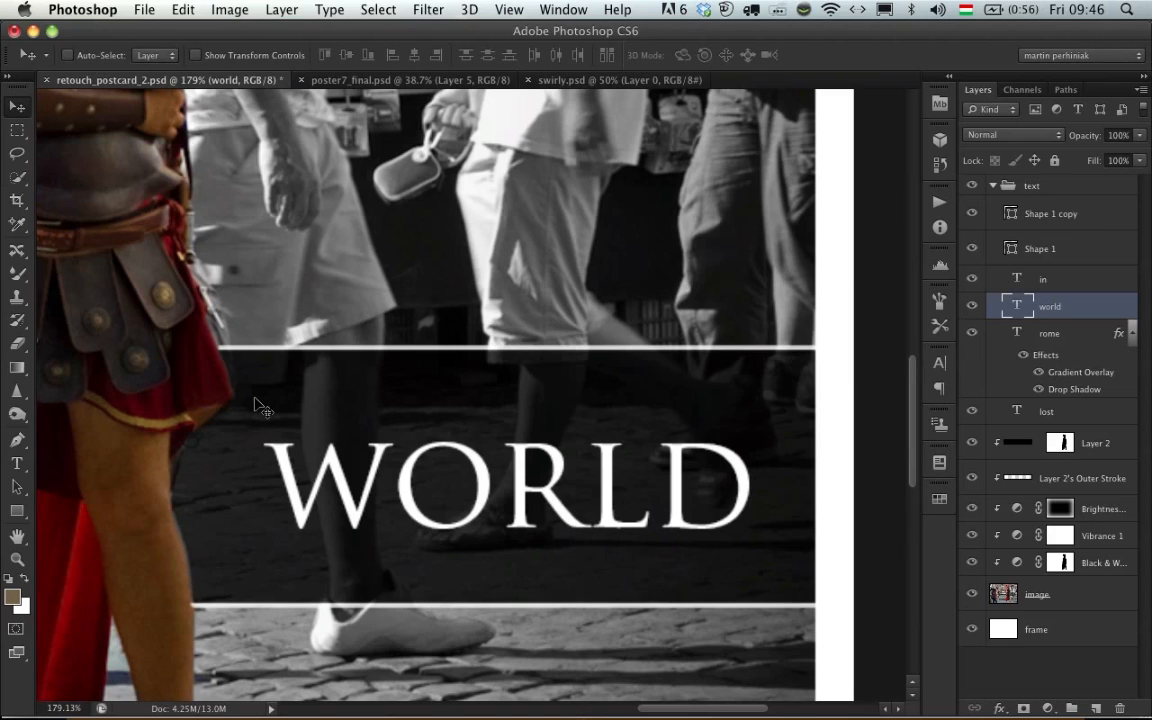
- Tighten the kerning between the O and R of WORLD
key("t")
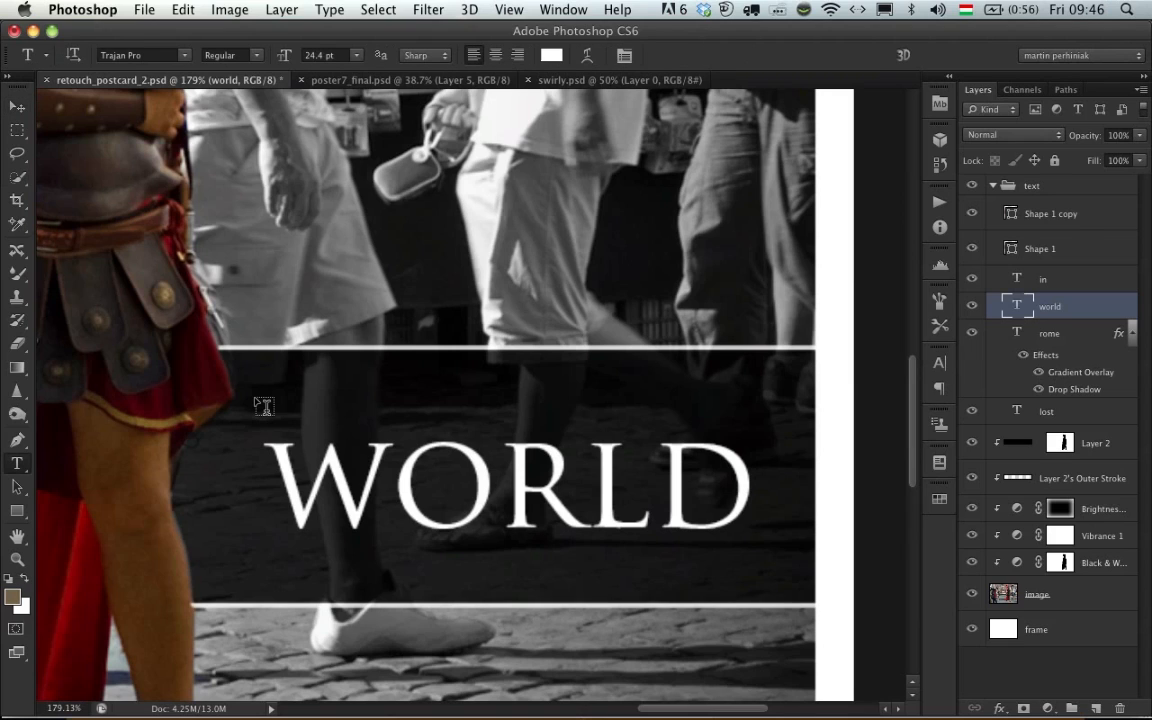
left_click(490, 515)
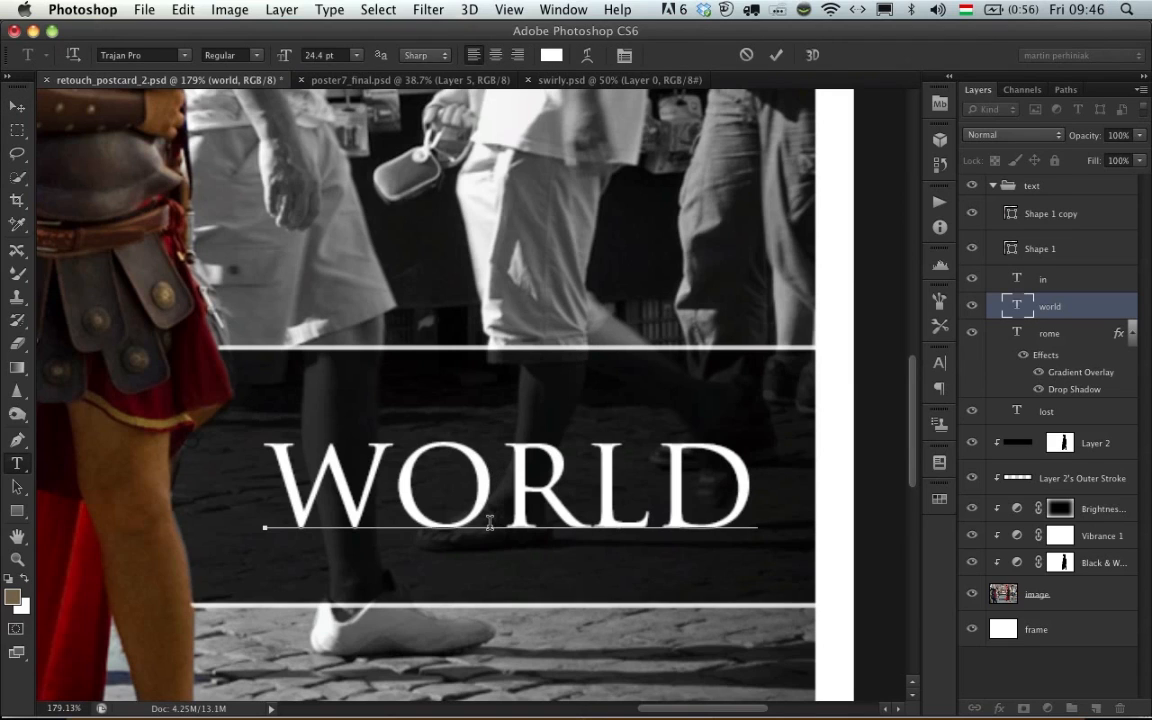
key("alt+Left")
key("alt+Left")
key("alt+Left")
key("Left")
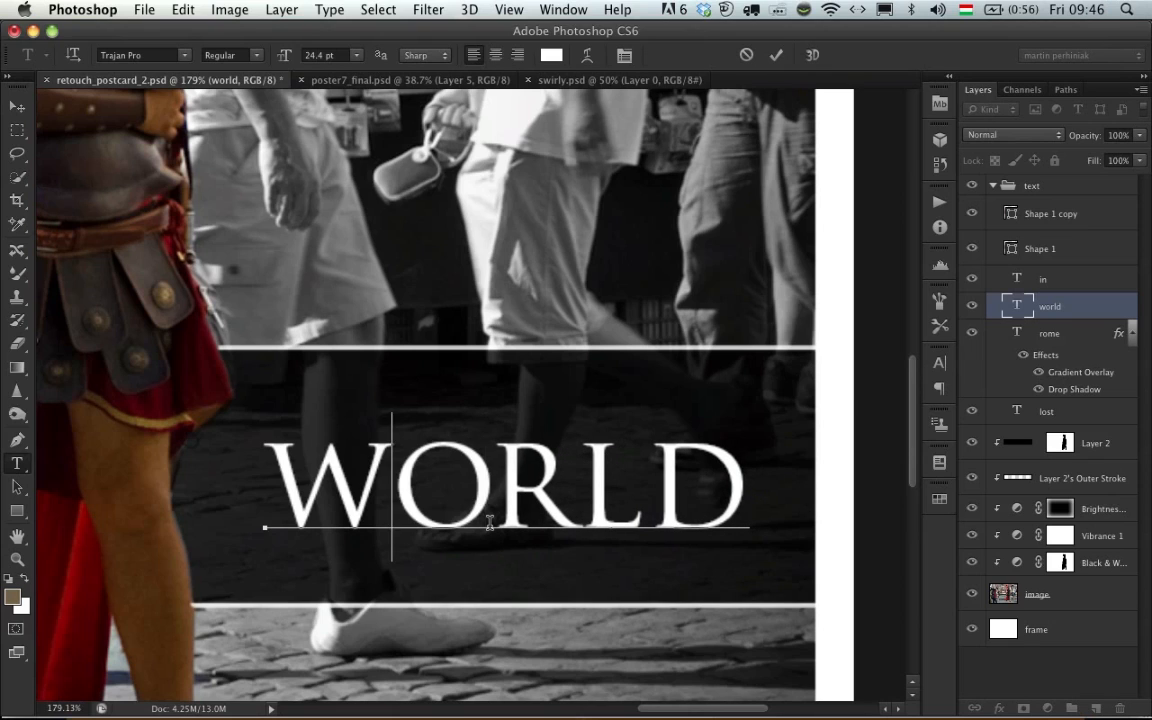
- Tighten the kerning of the remaining letter pairs in WORLD, including W and O, and L and D
key("alt+Left")
key("Right")
key("alt+Left")
key("Right")
key("Right")
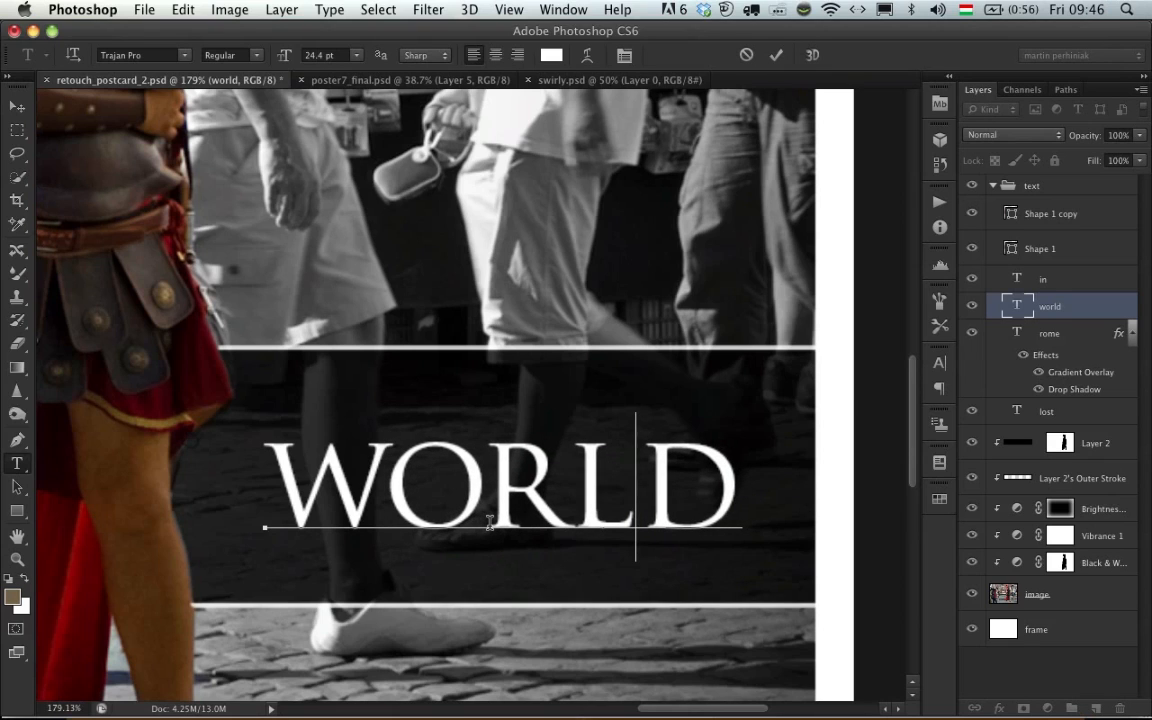
key("alt+Left")
key("Left")
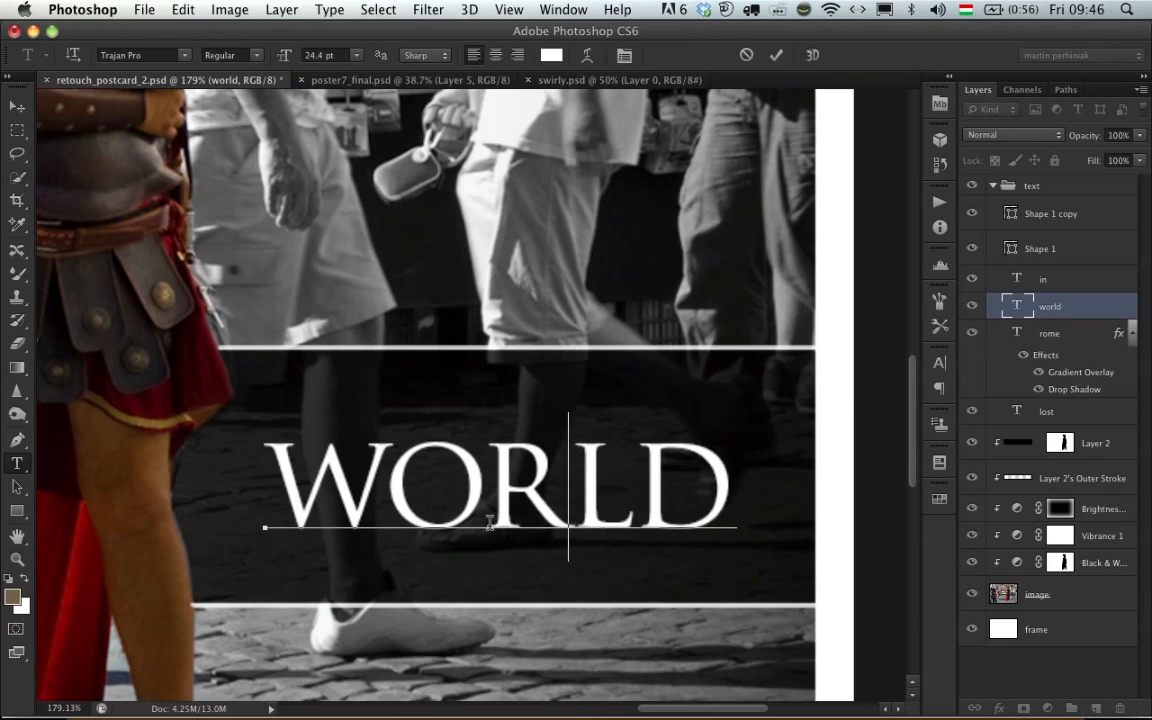
key("alt+Left")
key("super+Return")
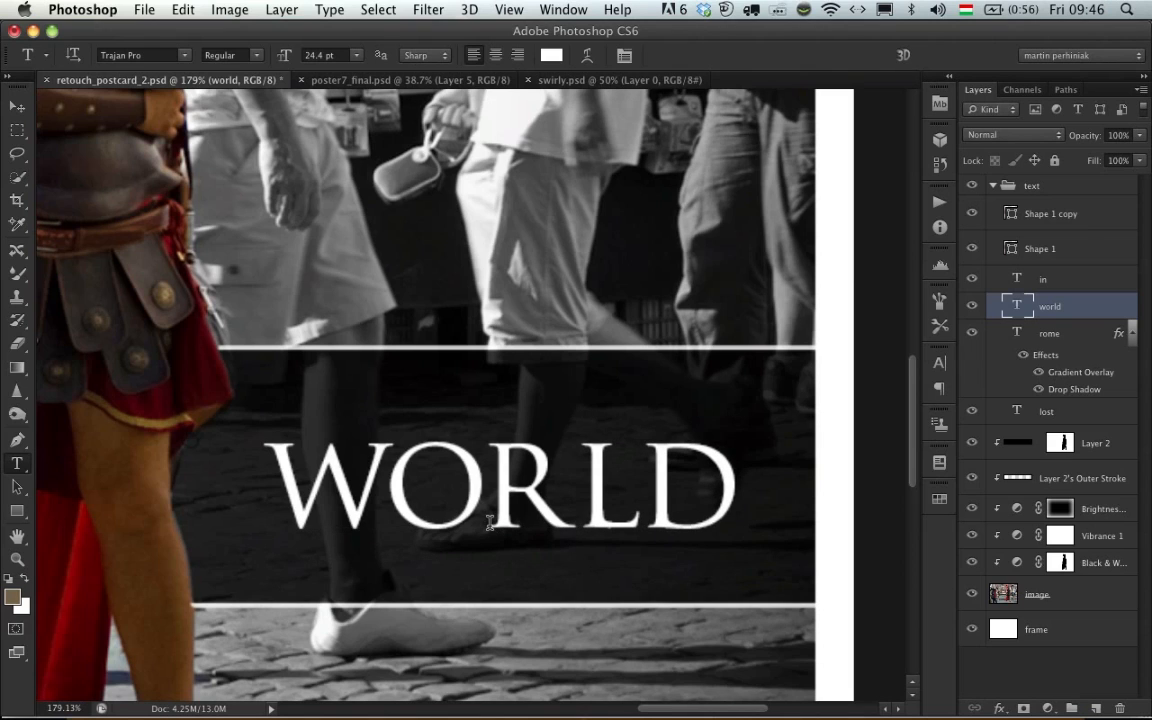
- Tighten the kerning in WORLD slightly more and compare the word with its original spacing, keeping the kerned version
key("v")
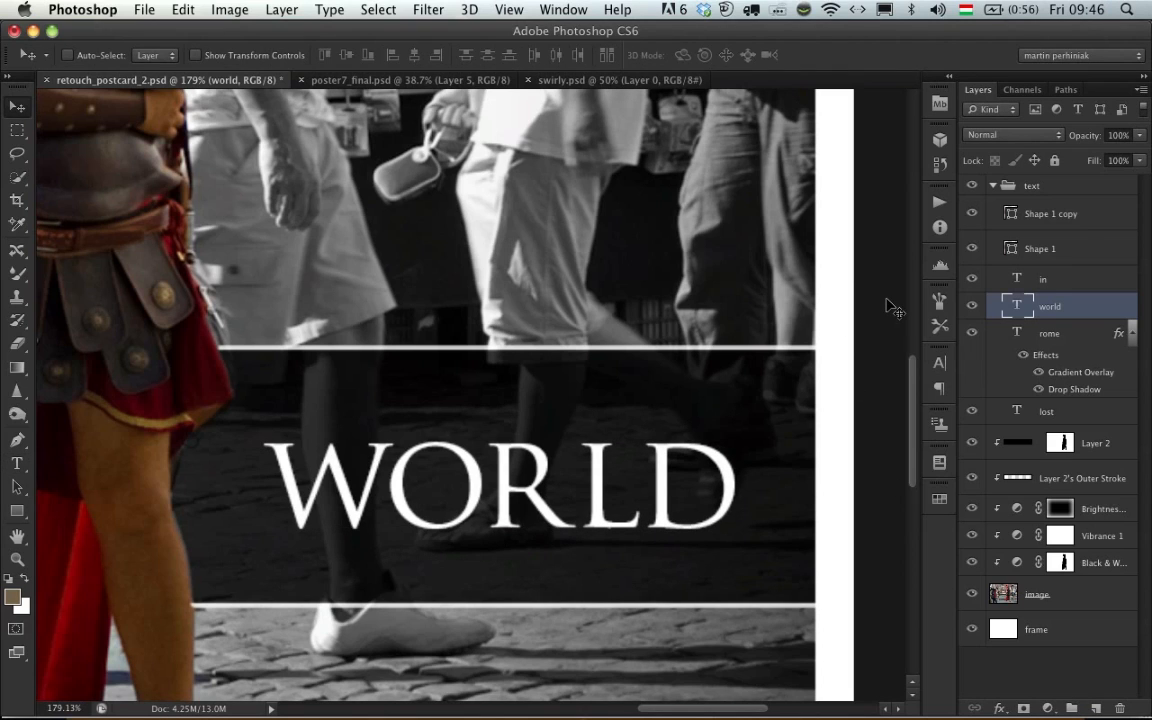
key("t")
left_click(501, 489)
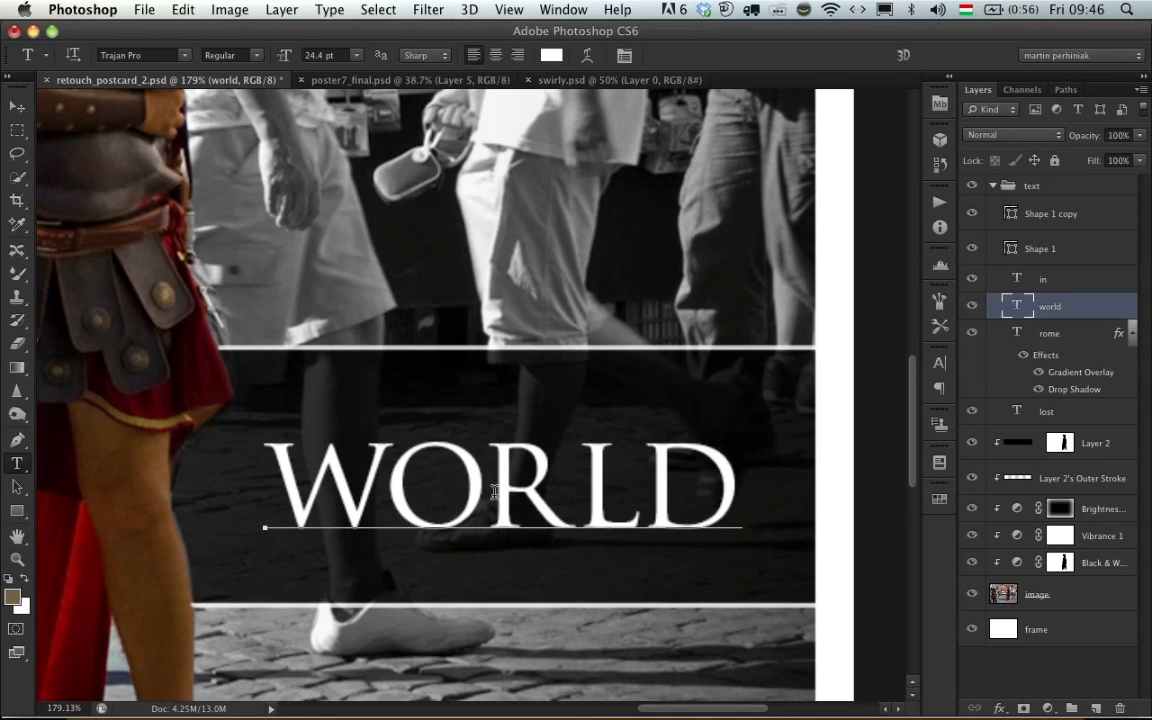
key("super+Return")
key("v")
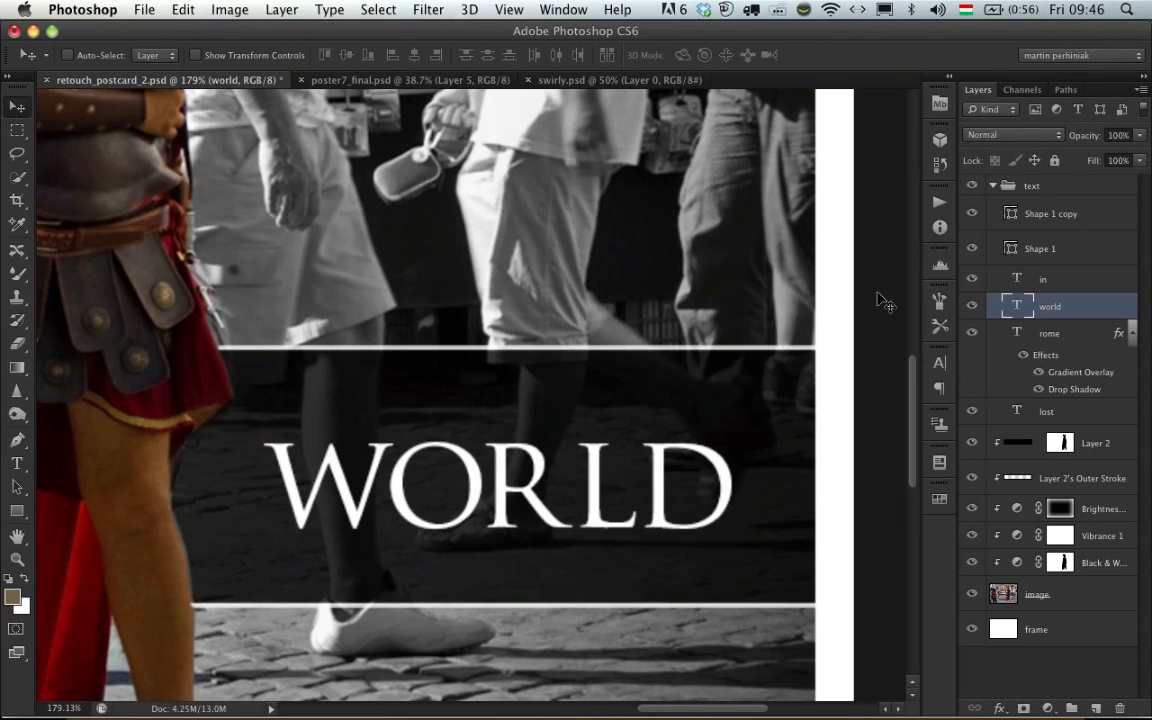
key("super+z")
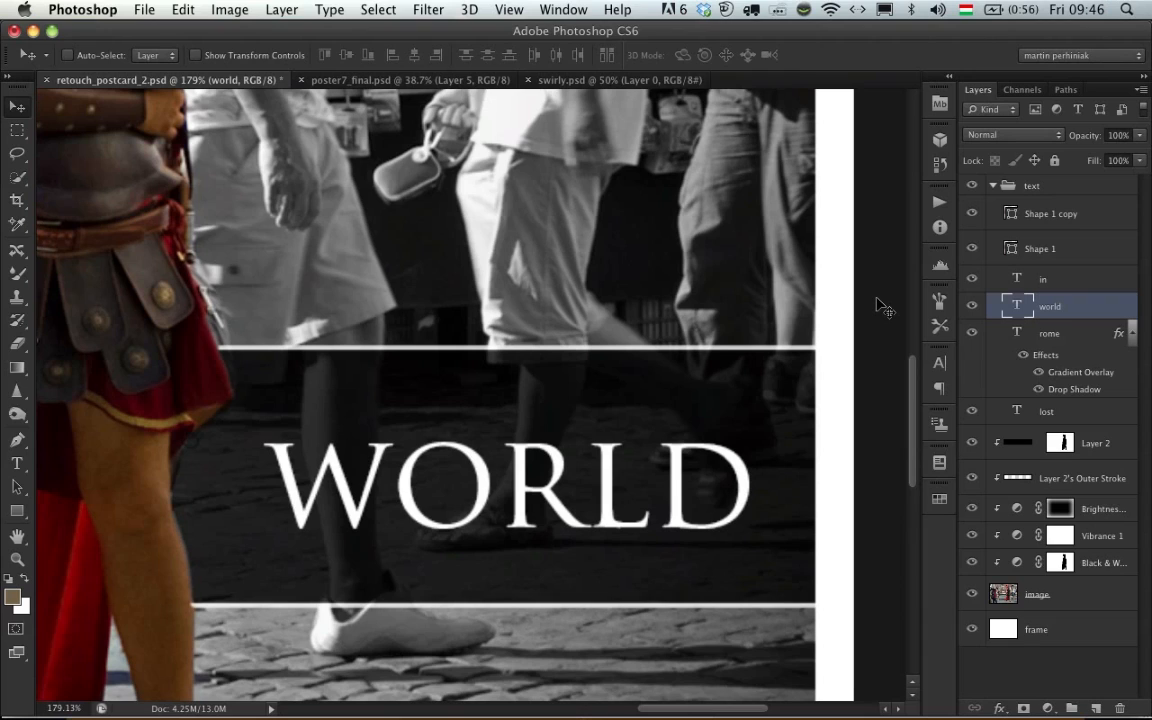
key("super+z")
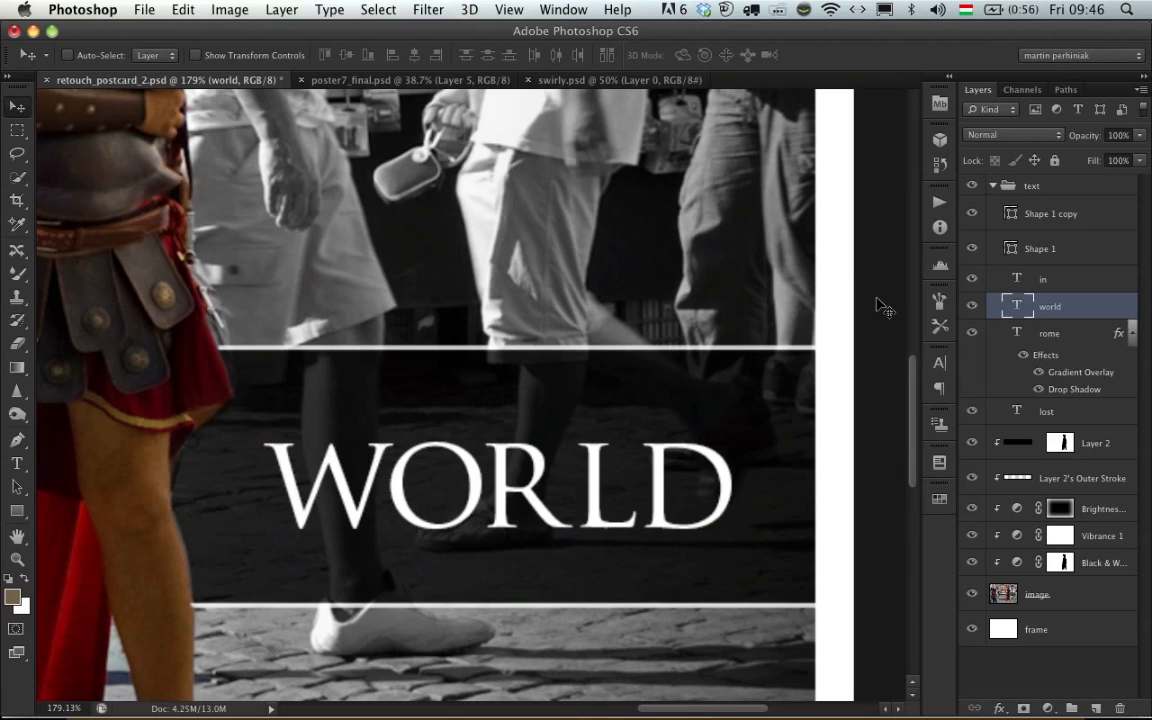
- Duplicate the WORLD text layer and hide both the copy and the original
key("super+Tab")
key("super+Tab")
key("super+Tab")
key("super+Tab")
key("super+Tab")
key("super+0")
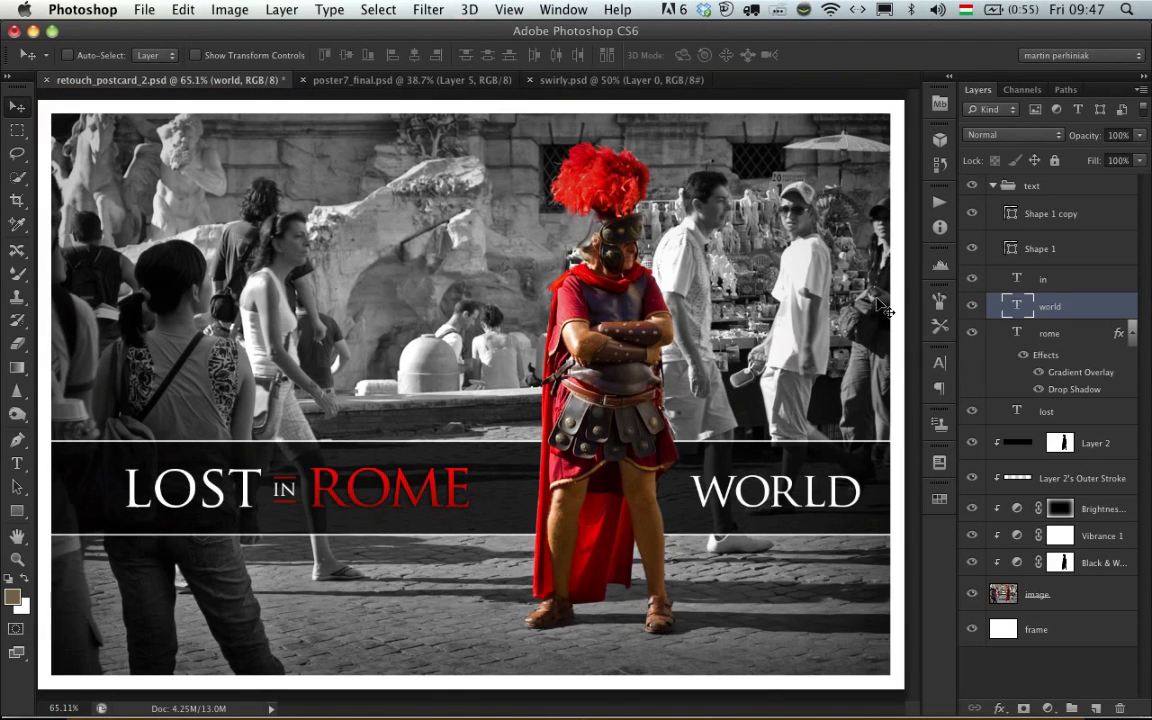
key("super+j")
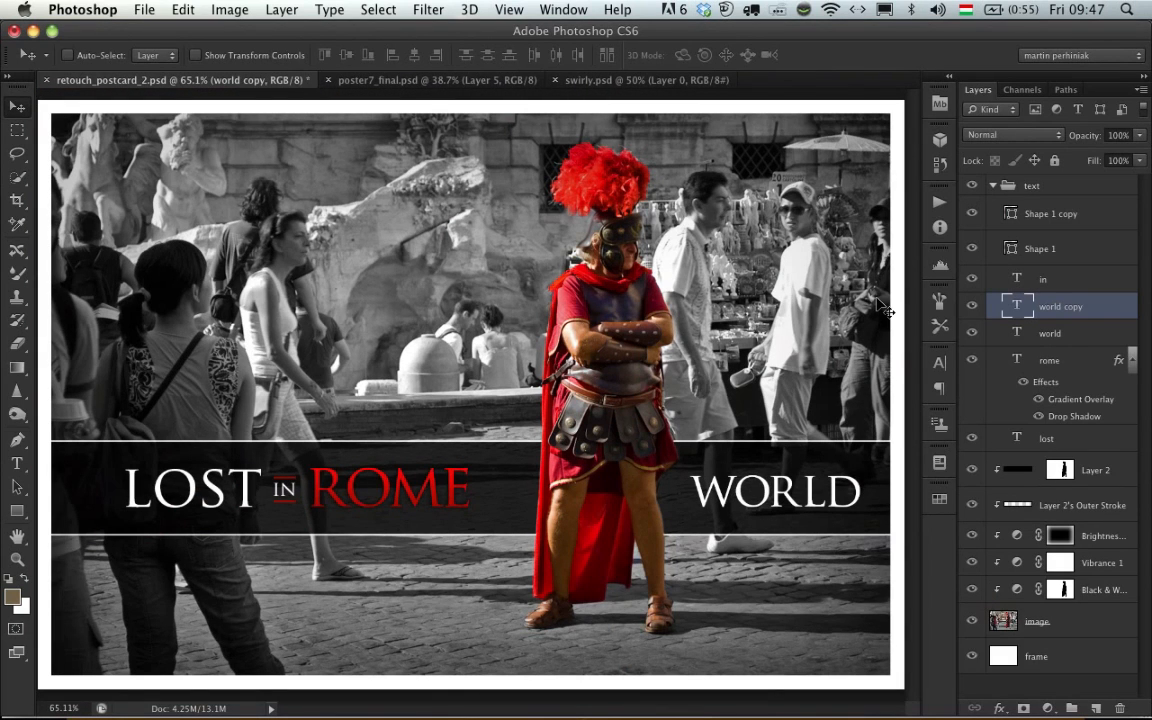
left_click(971, 306)
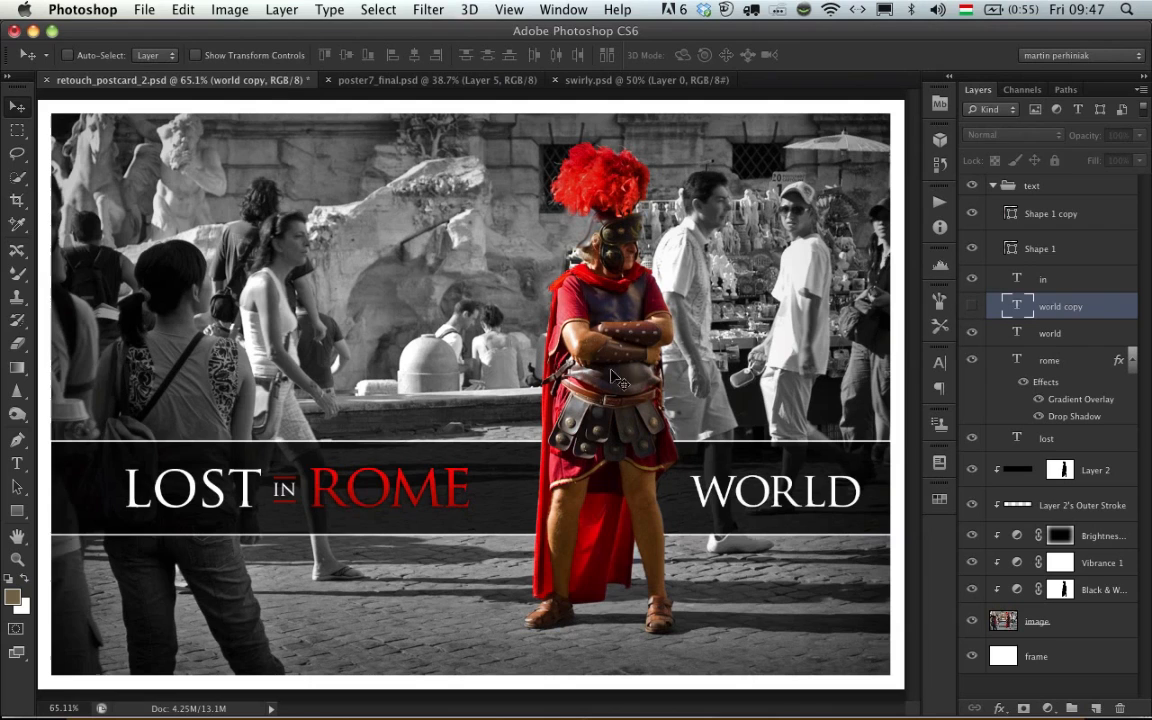
left_click(971, 333)
- Switch to the Keynote presentation and advance it to the Useful Additional Skills slide
key("super+Tab")
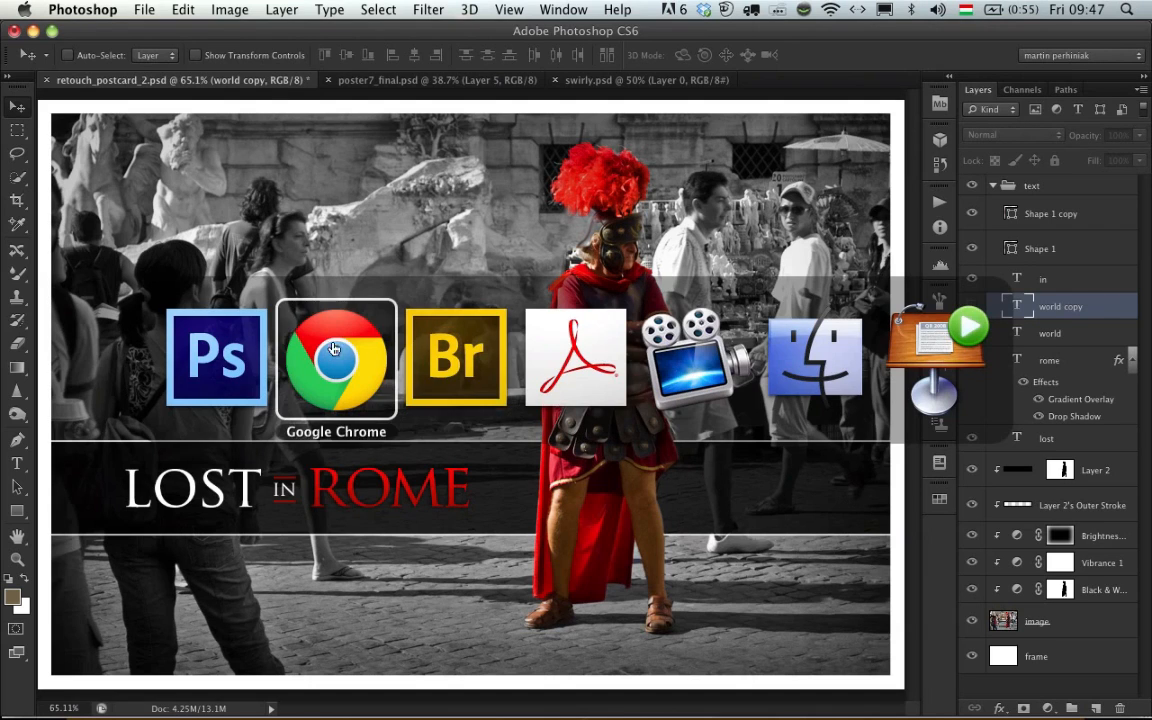
left_click(929, 338)
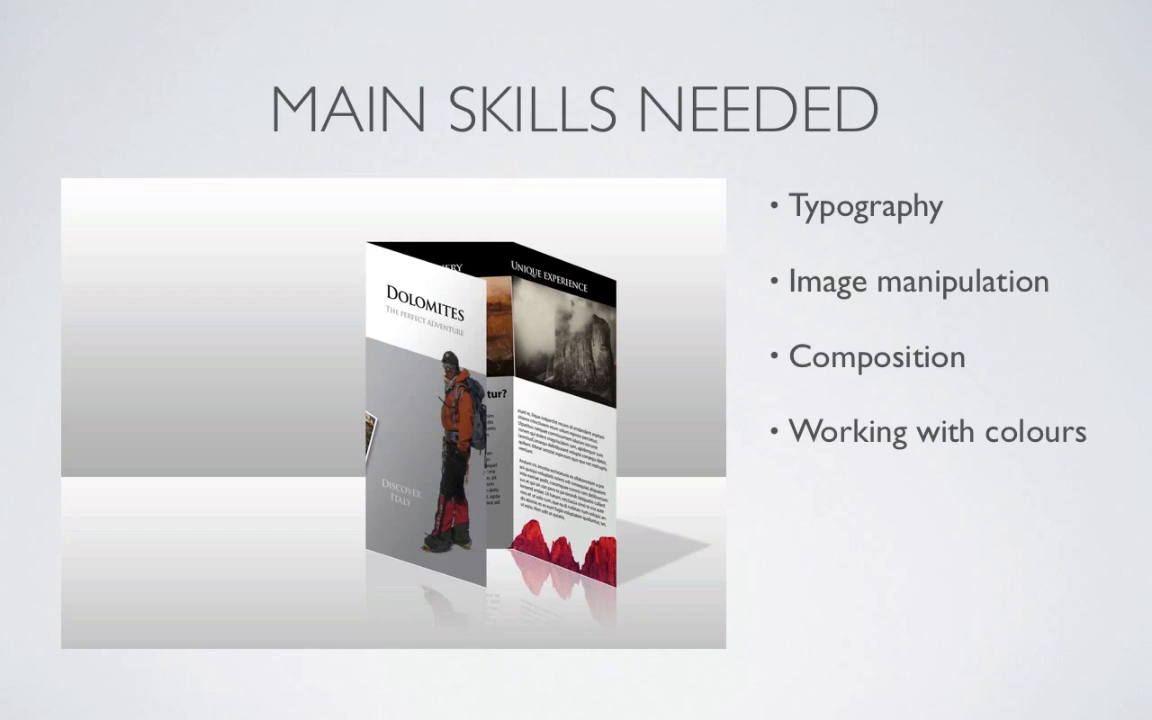
key("Right")
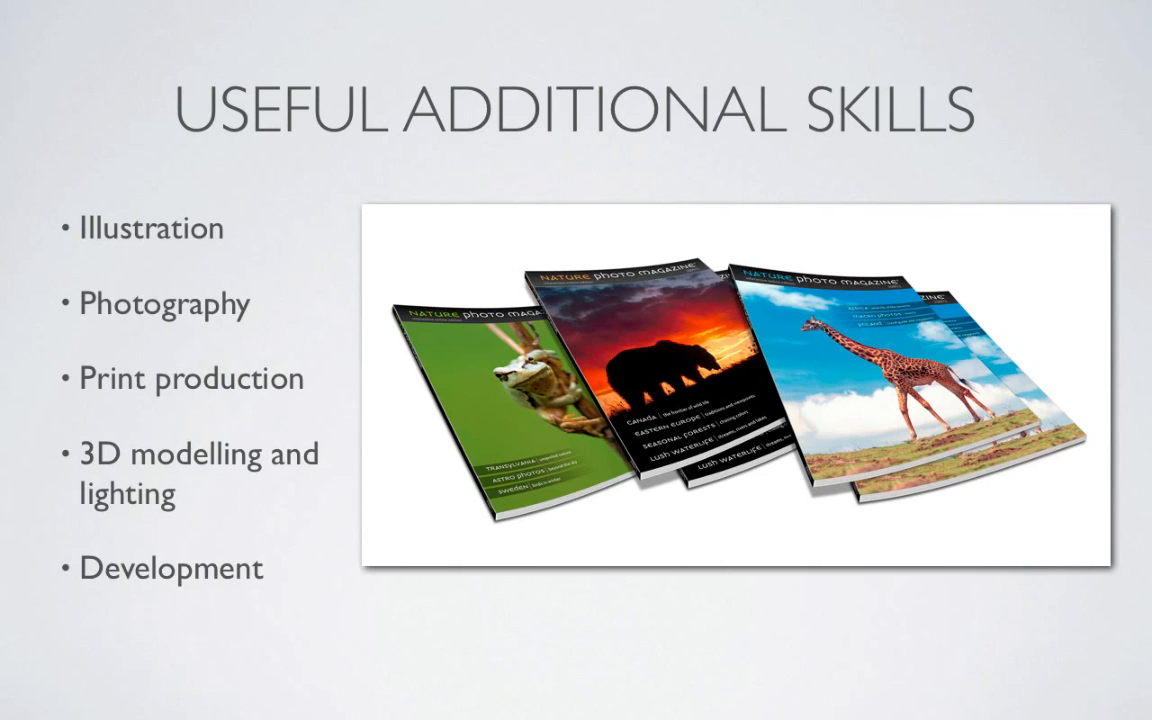
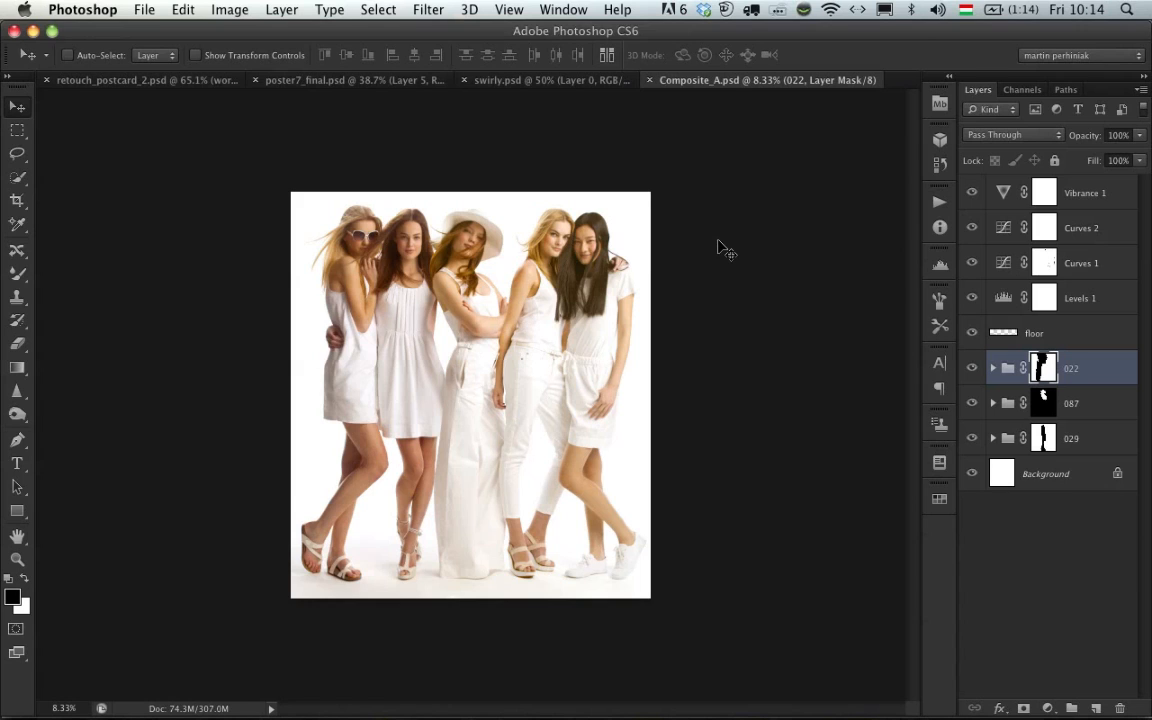
- Compare the Composite_A image with and without its Levels, Curves and Vibrance adjustment layers
key("super+plus")
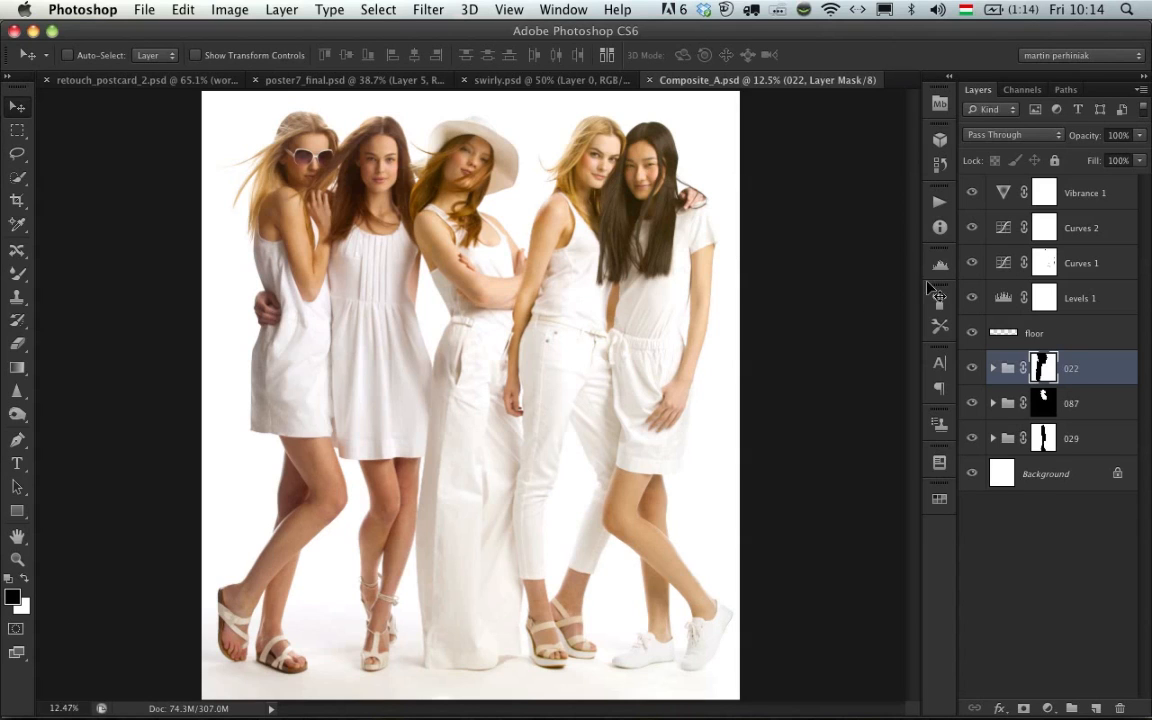
left_click_drag(972, 299, 973, 229)
left_click(971, 192)
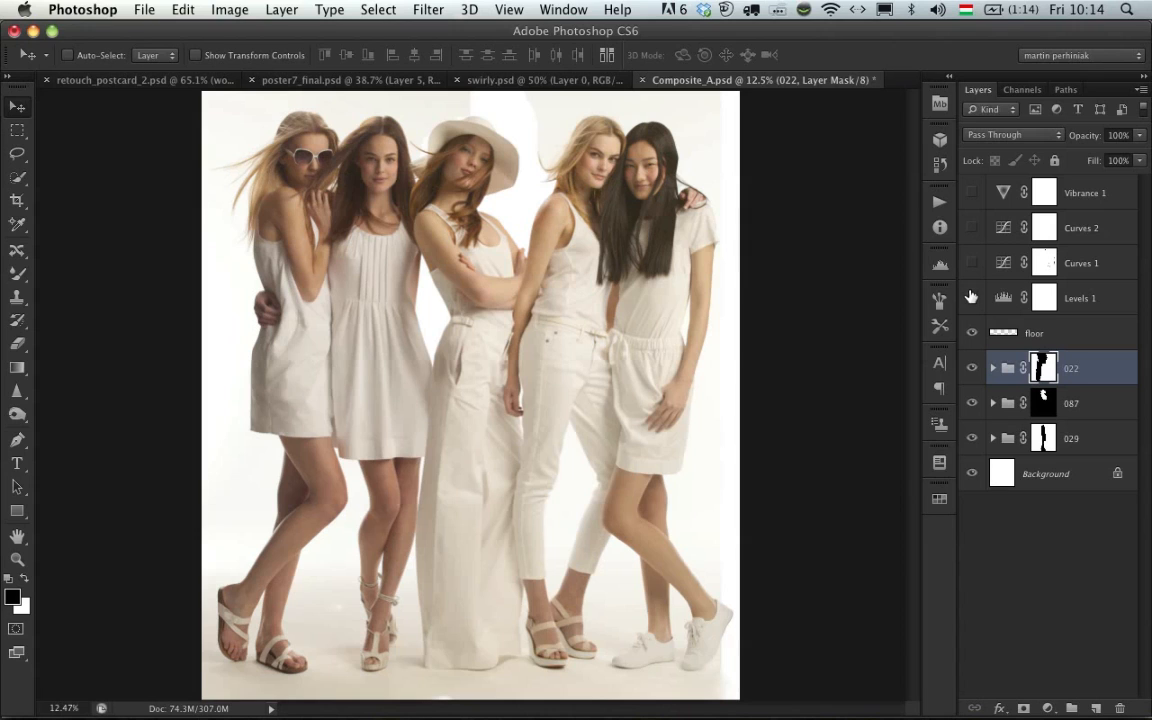
left_click_drag(971, 297, 972, 190)
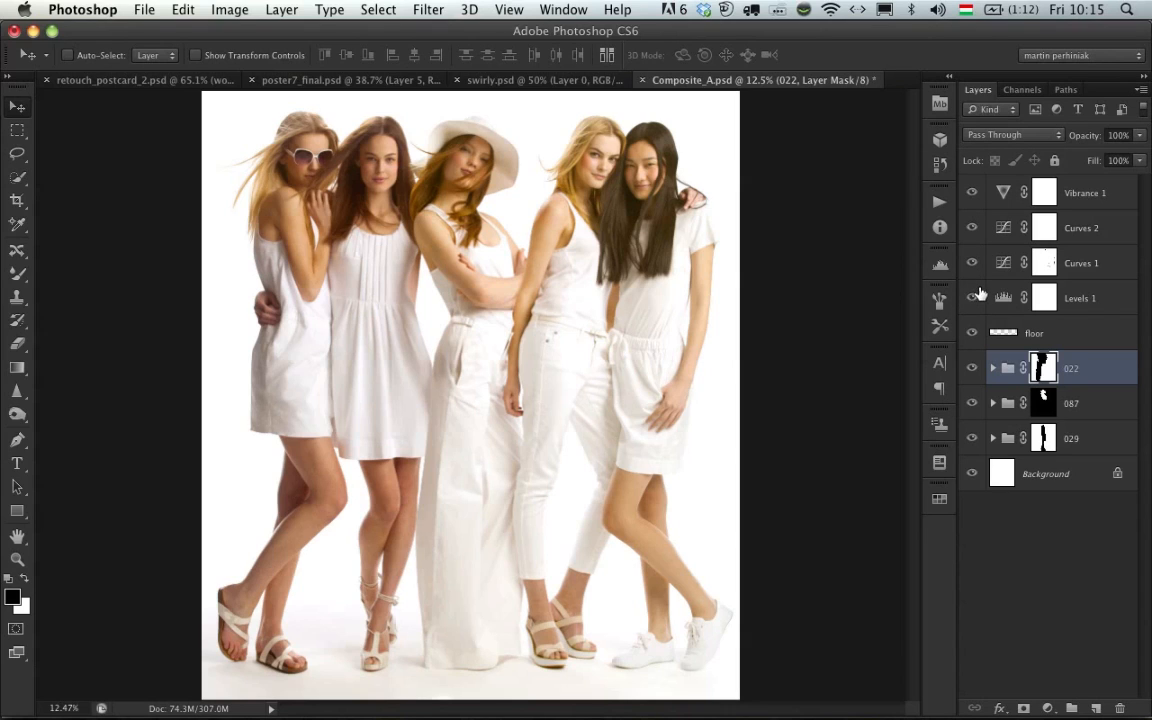
- Hide the adjustment layers, the floor layer and the 022 and 087 groups to isolate the 029 group over the Background
left_click(970, 370)
left_click(970, 370)
left_click_drag(970, 330, 968, 196)
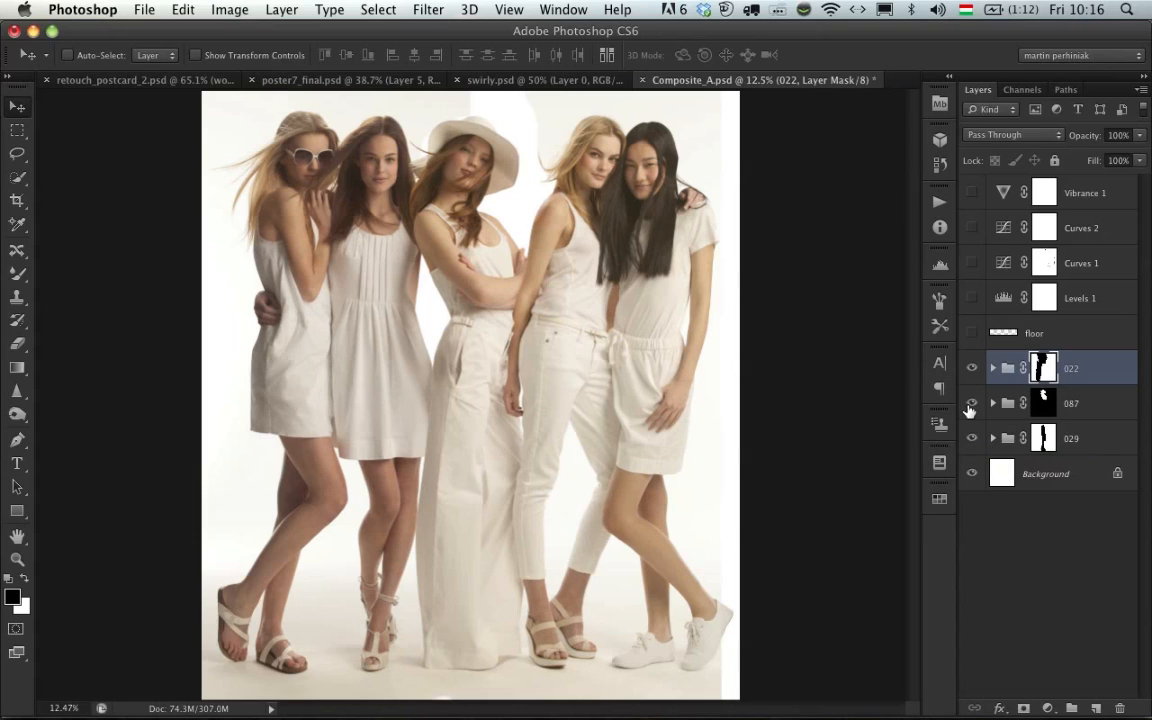
left_click_drag(970, 408, 975, 386)
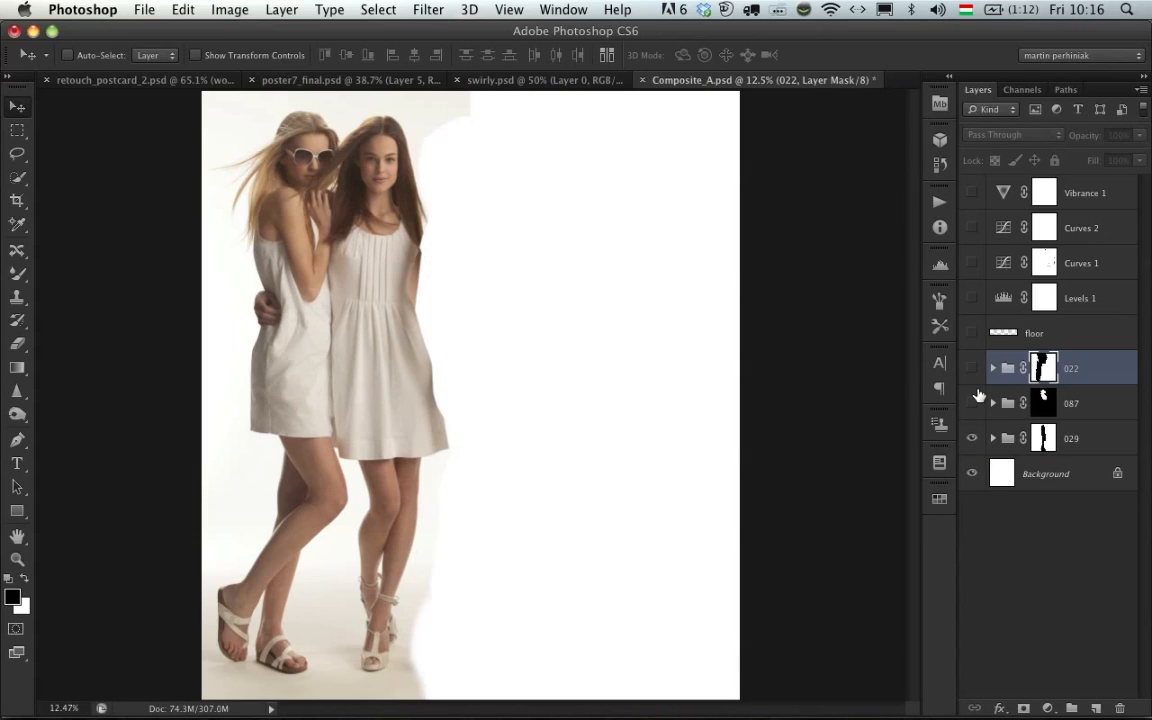
- Expand the 029 group and load the outline of its dress edge layer as a selection
left_click(993, 438)
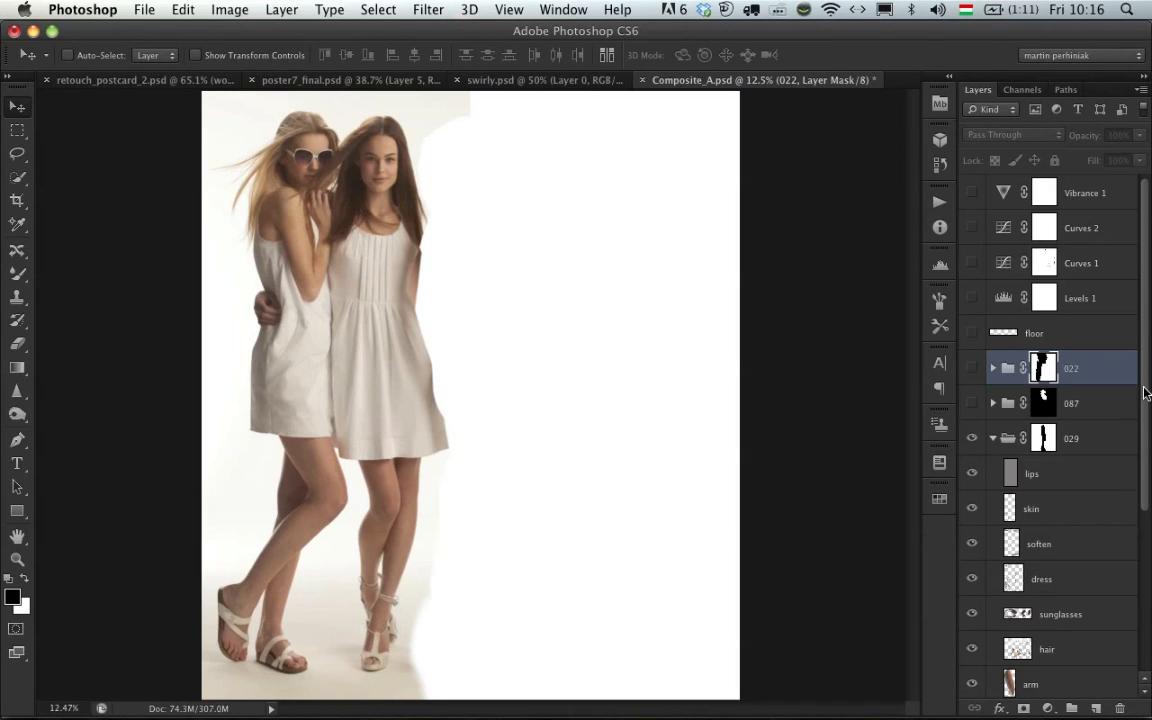
scroll(1140, 416, "down", 1)
left_click_drag(1142, 416, 1147, 538)
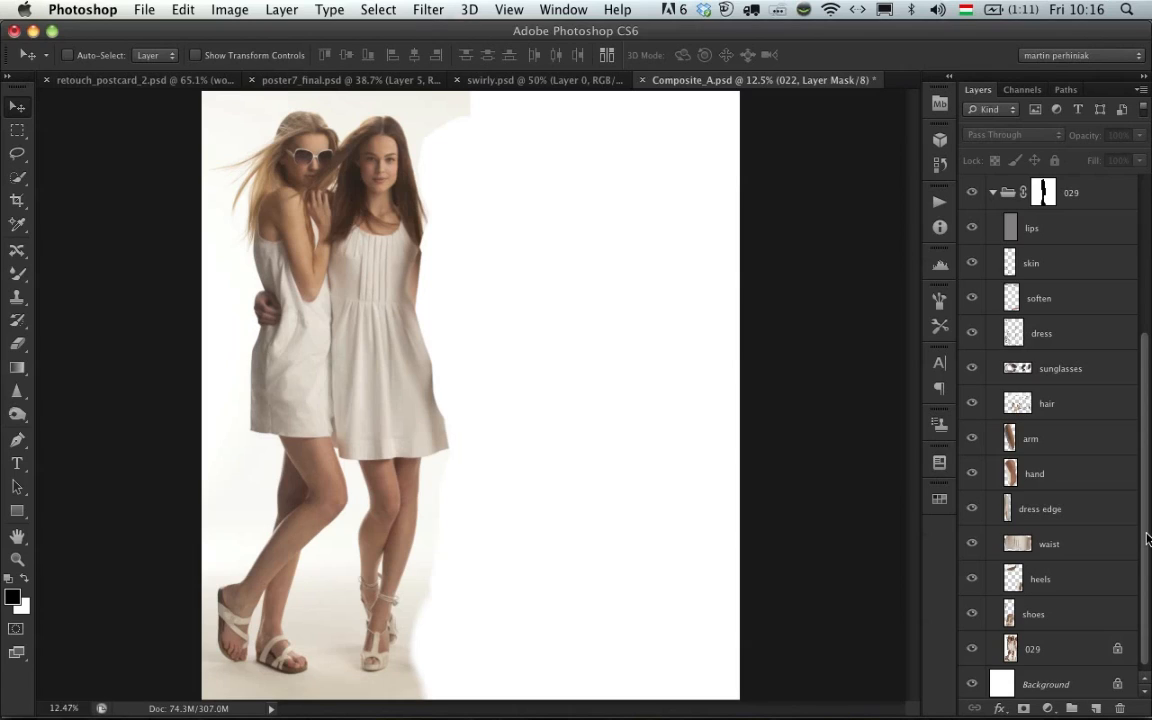
left_click(973, 510)
left_click(1008, 511, "super")
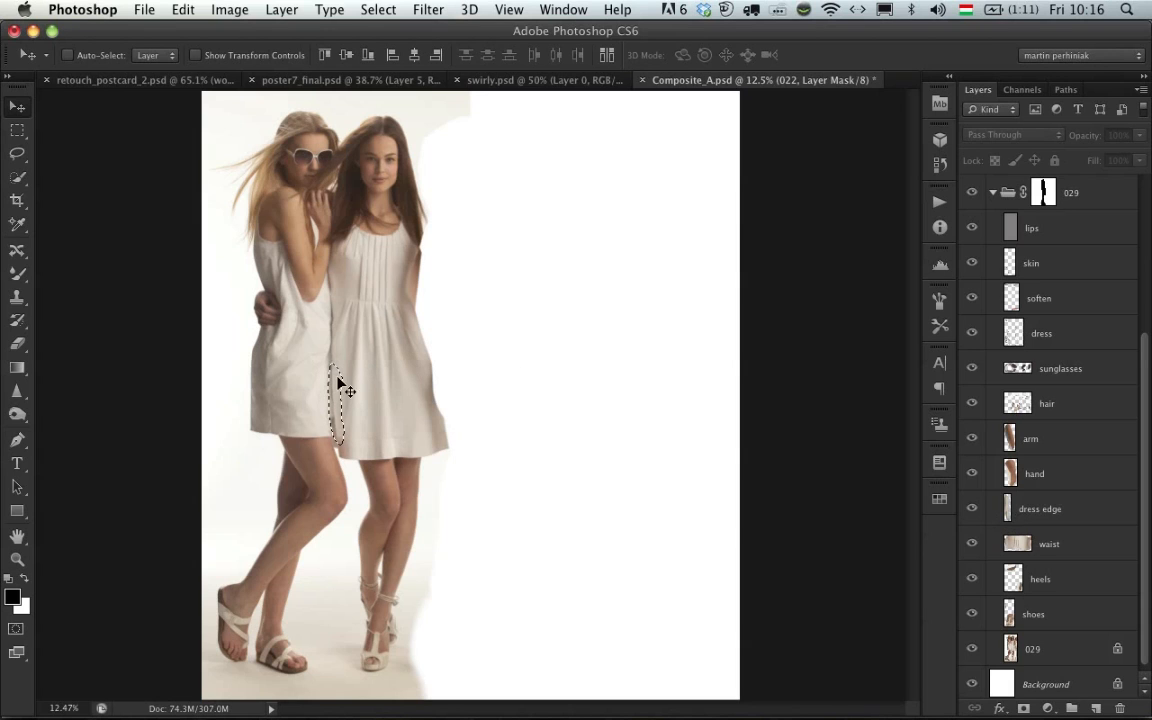
- Deselect the dress edge outline and compare the gap between the two dresses with the dress edge layer hidden and shown
key("z")
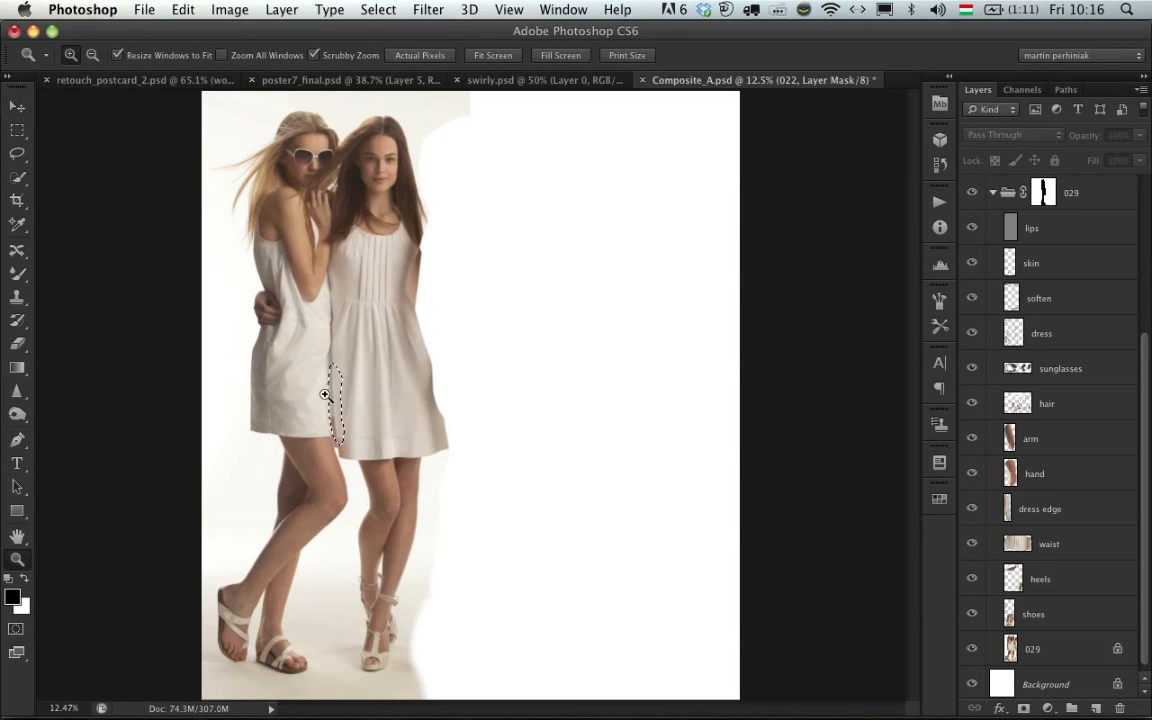
left_click_drag(325, 395, 458, 393)
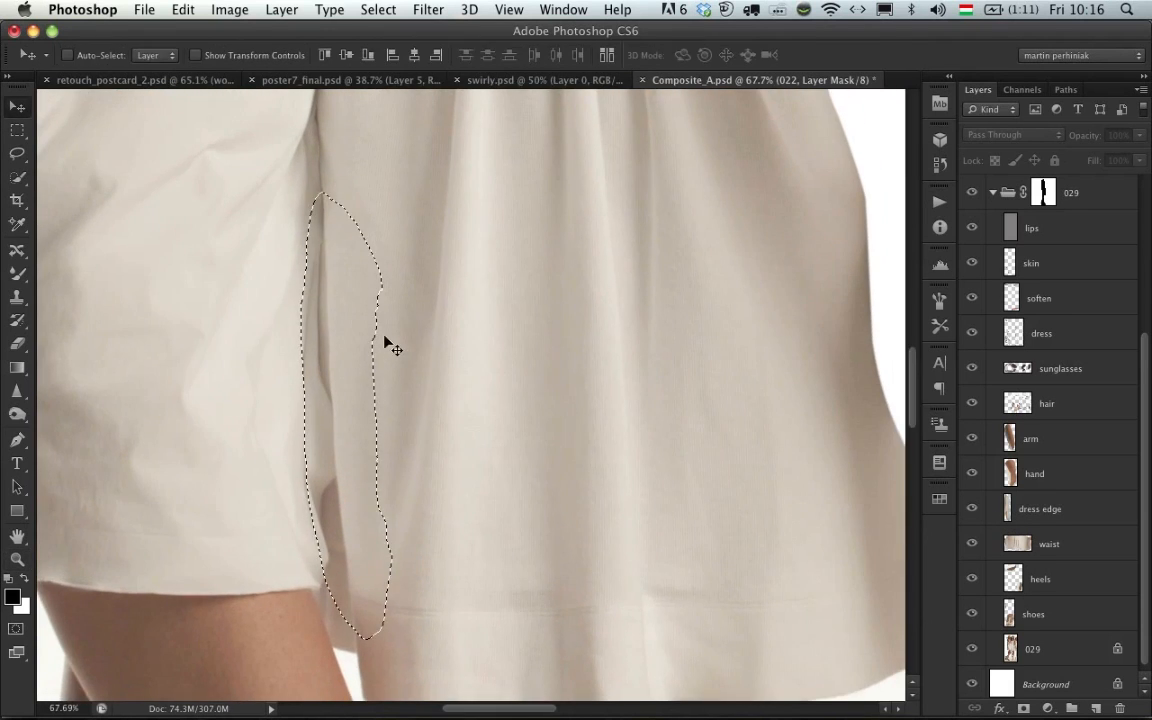
scroll(387, 345, "left", 5)
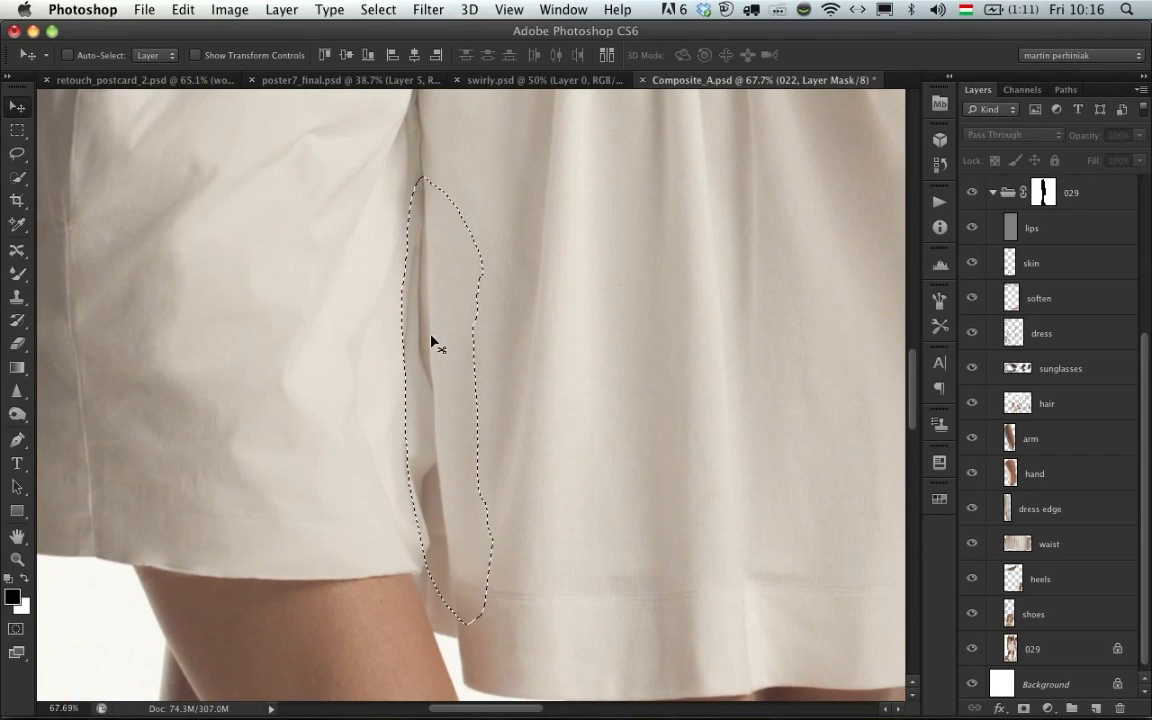
key("super+d")
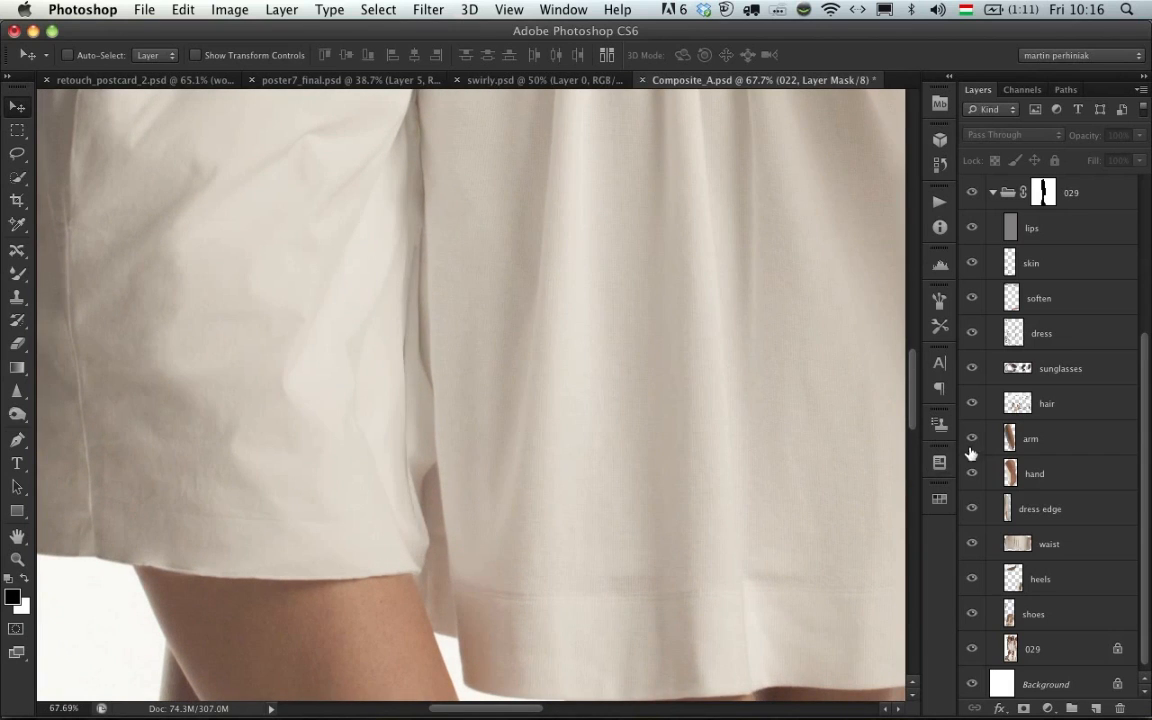
left_click(972, 512)
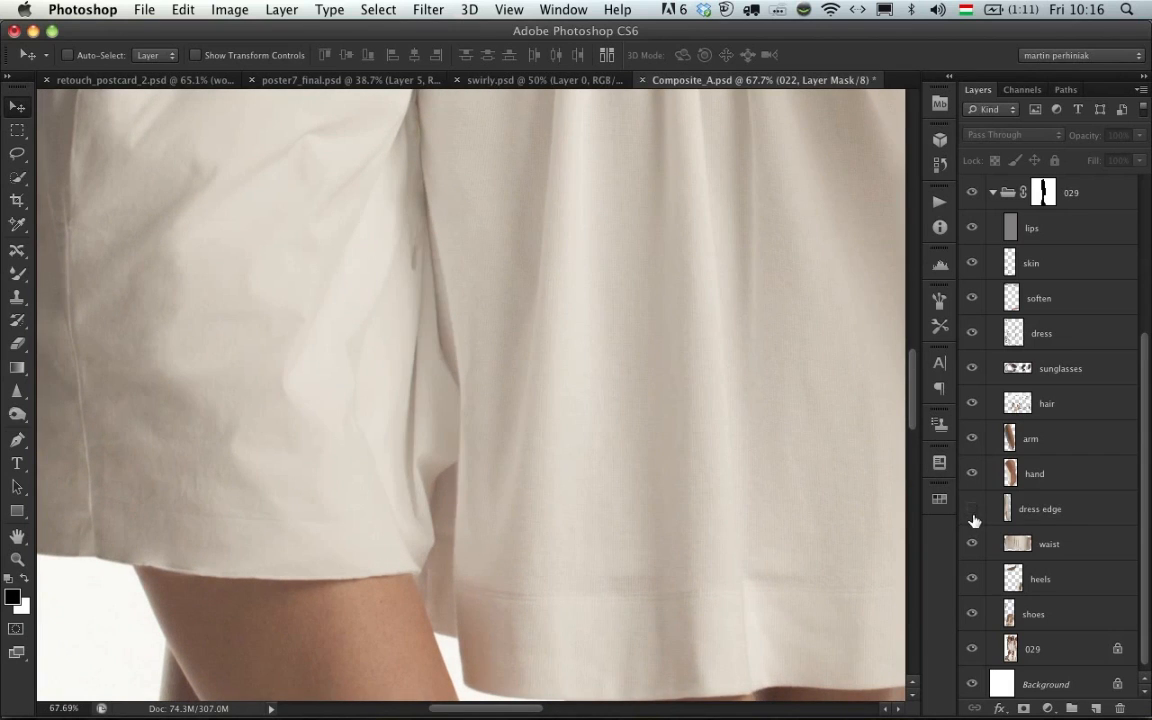
left_click(972, 510)
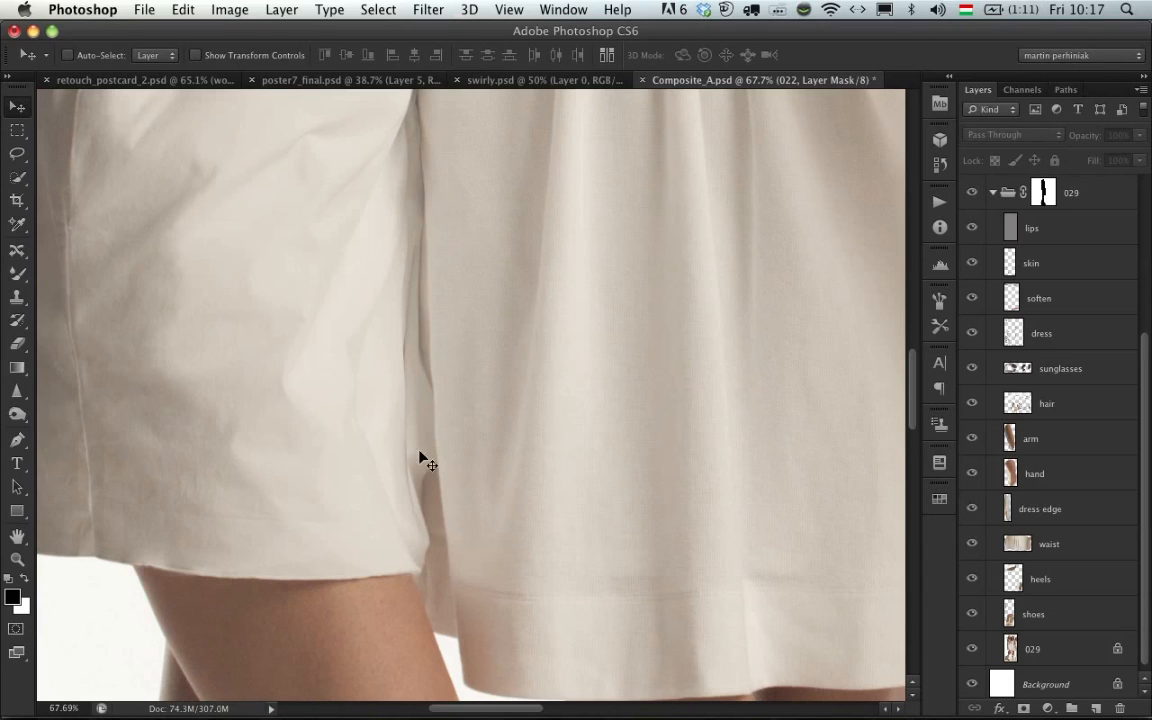
left_click(973, 510)
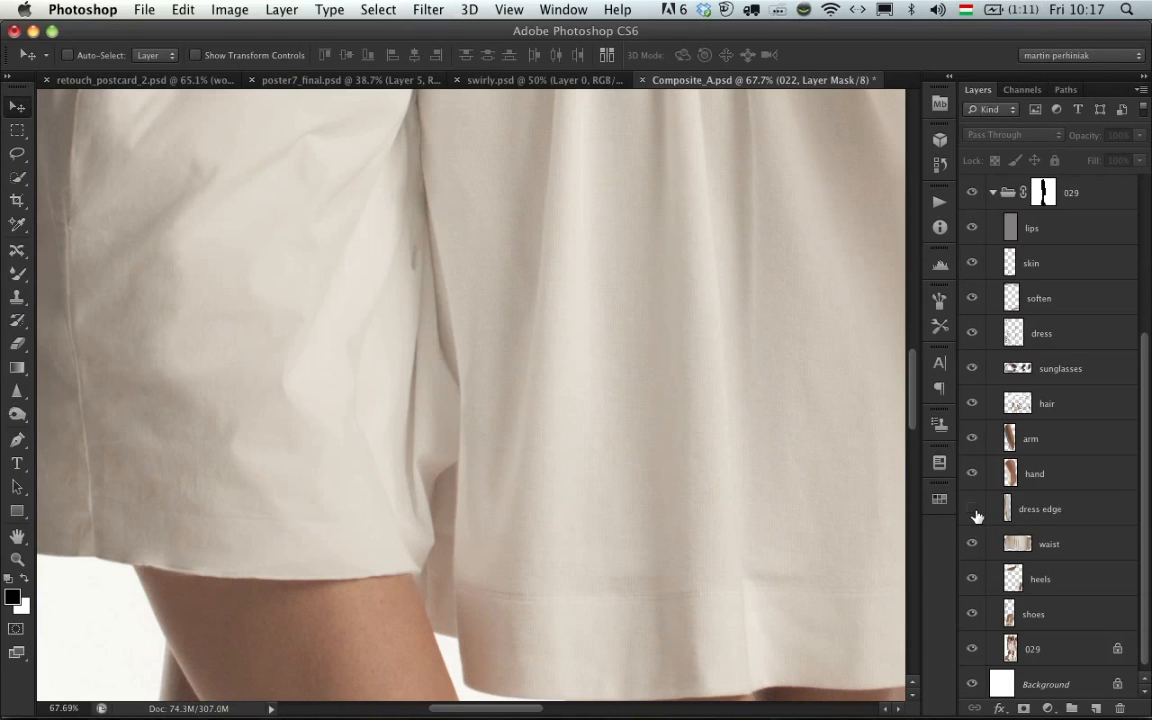
left_click(972, 510)
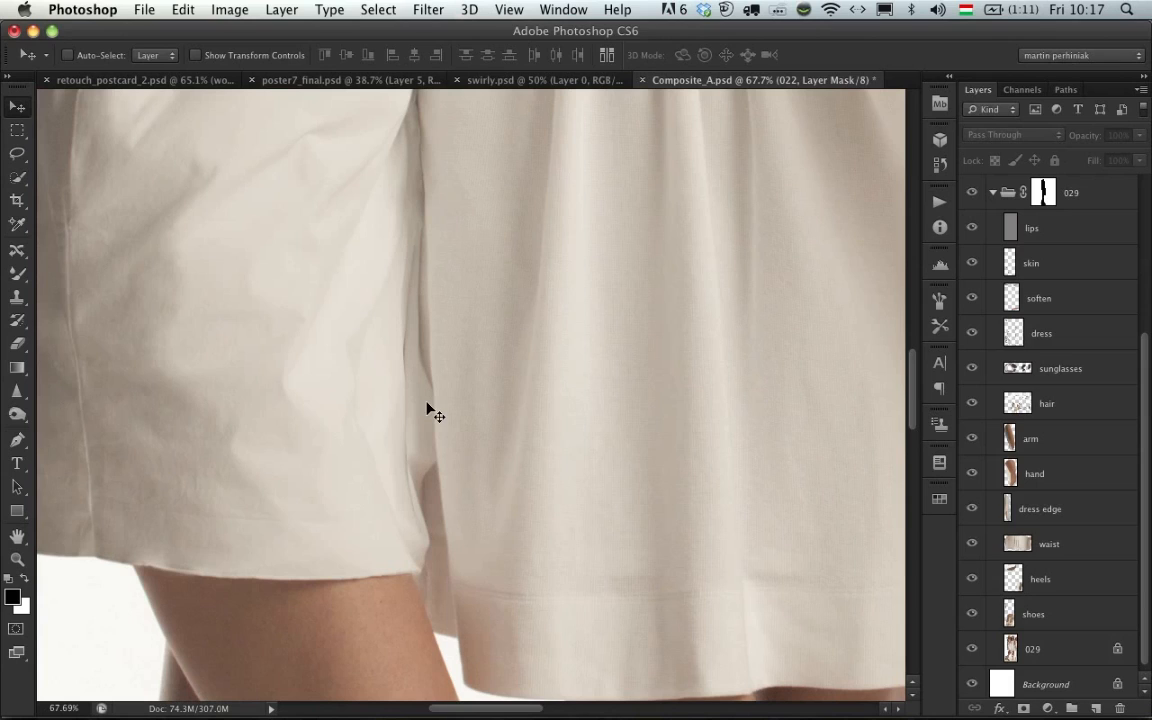
- Collapse the 029 group and compare the whole image with that group's layer mask disabled and enabled
key("super+0")
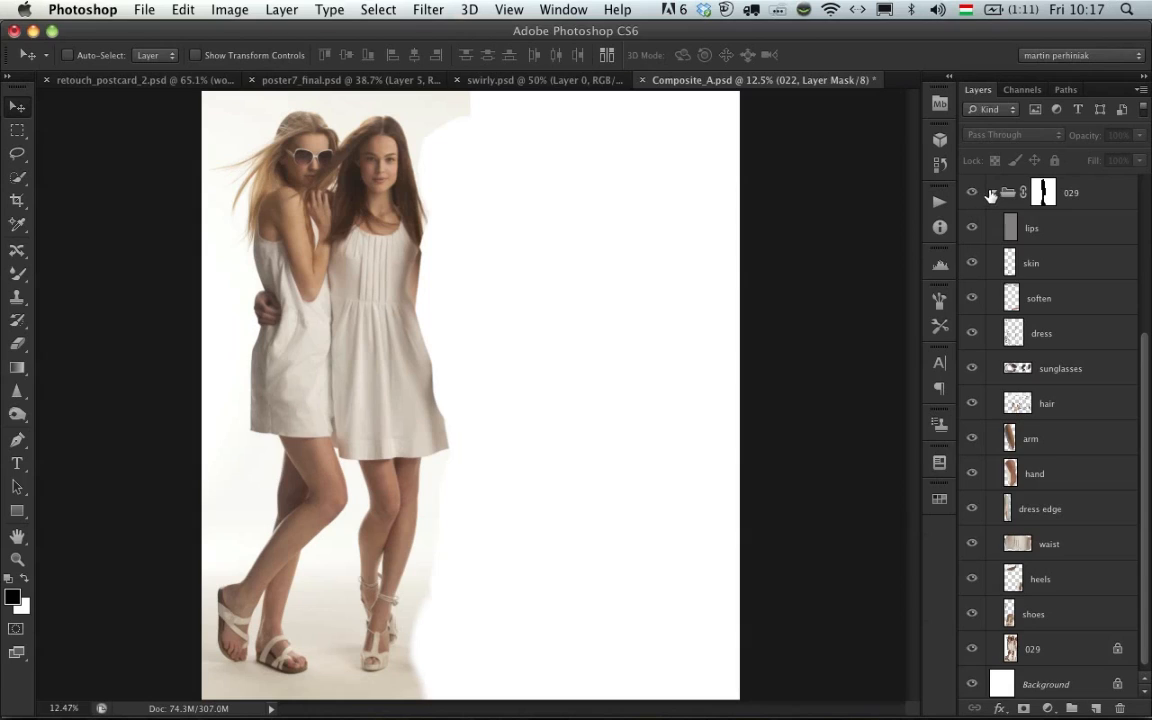
left_click(991, 194)
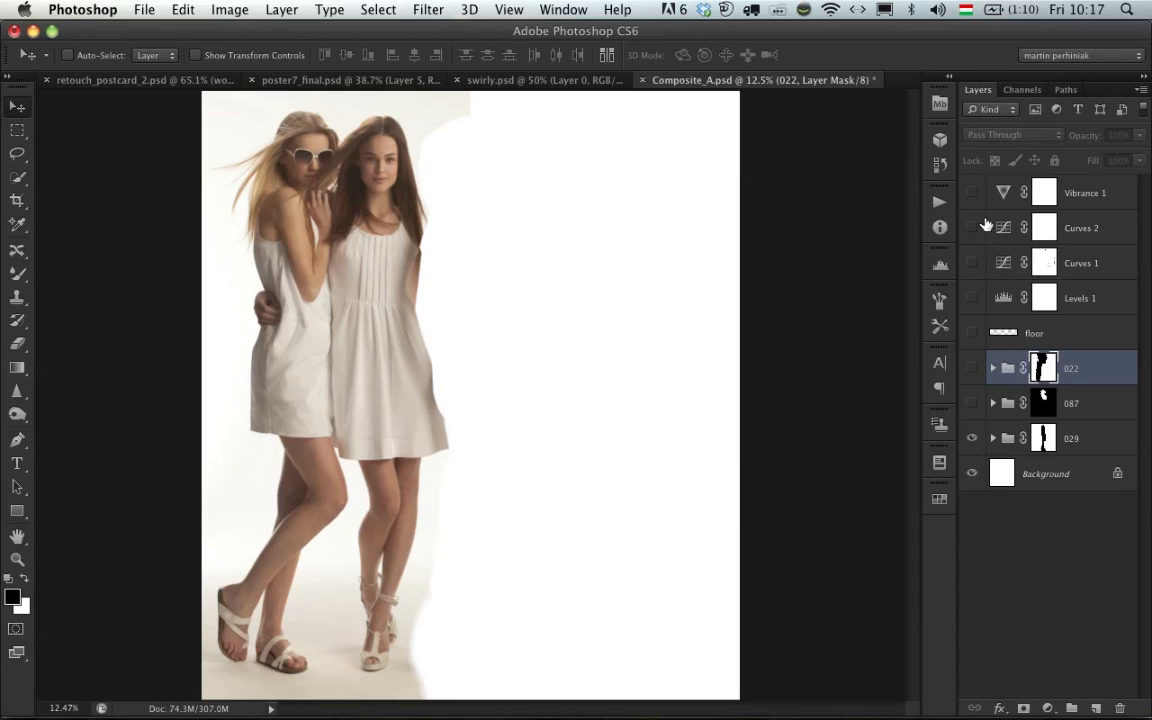
left_click(1043, 438, "shift")
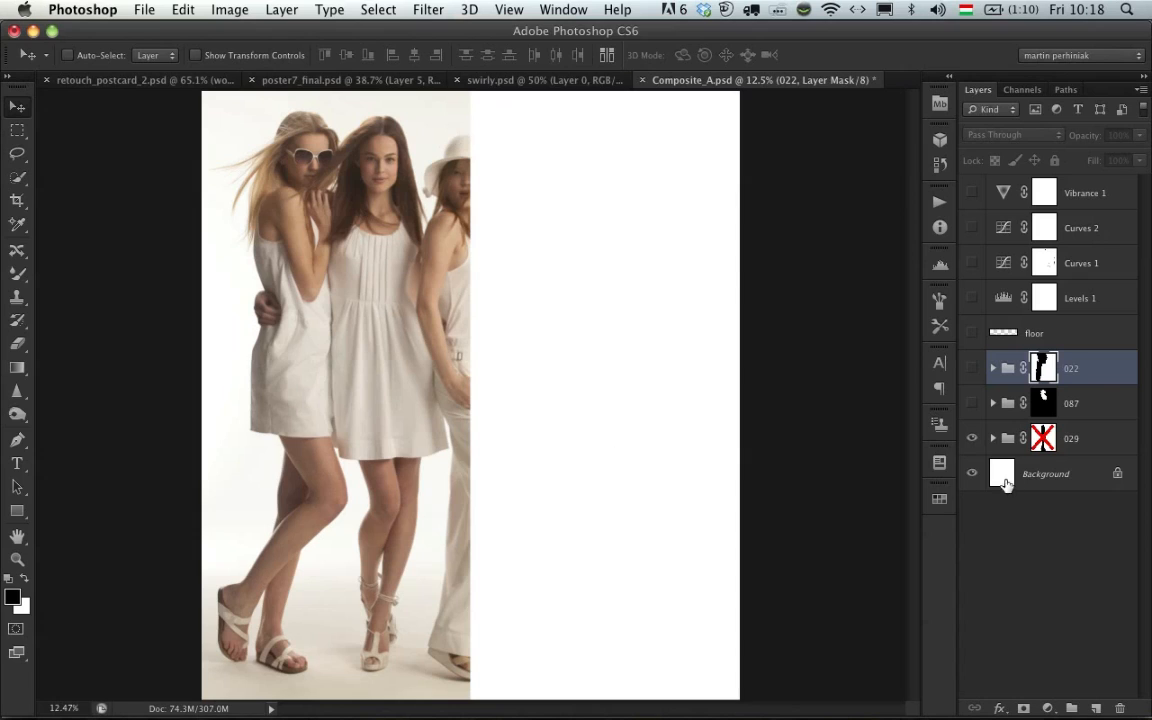
left_click(1042, 441, "shift")
left_click(1042, 441, "shift")
left_click(1043, 440, "shift")
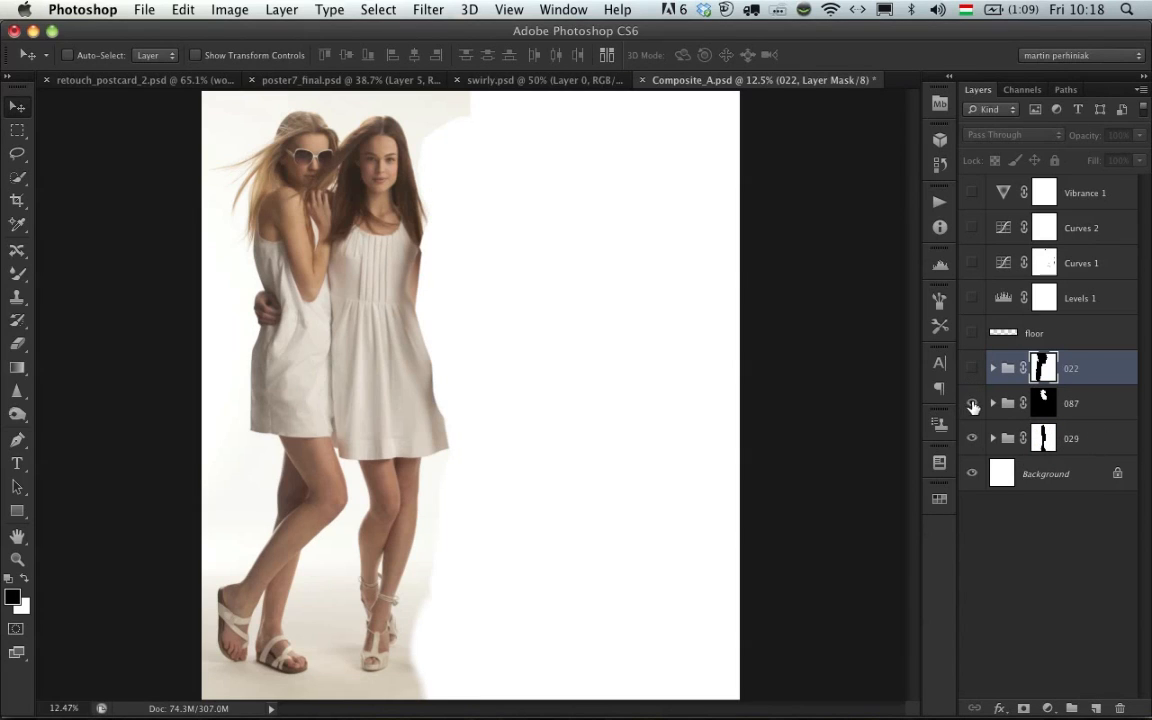
- Show the 087 and 022 groups, the floor layer and all the adjustment layers again
left_click(972, 404)
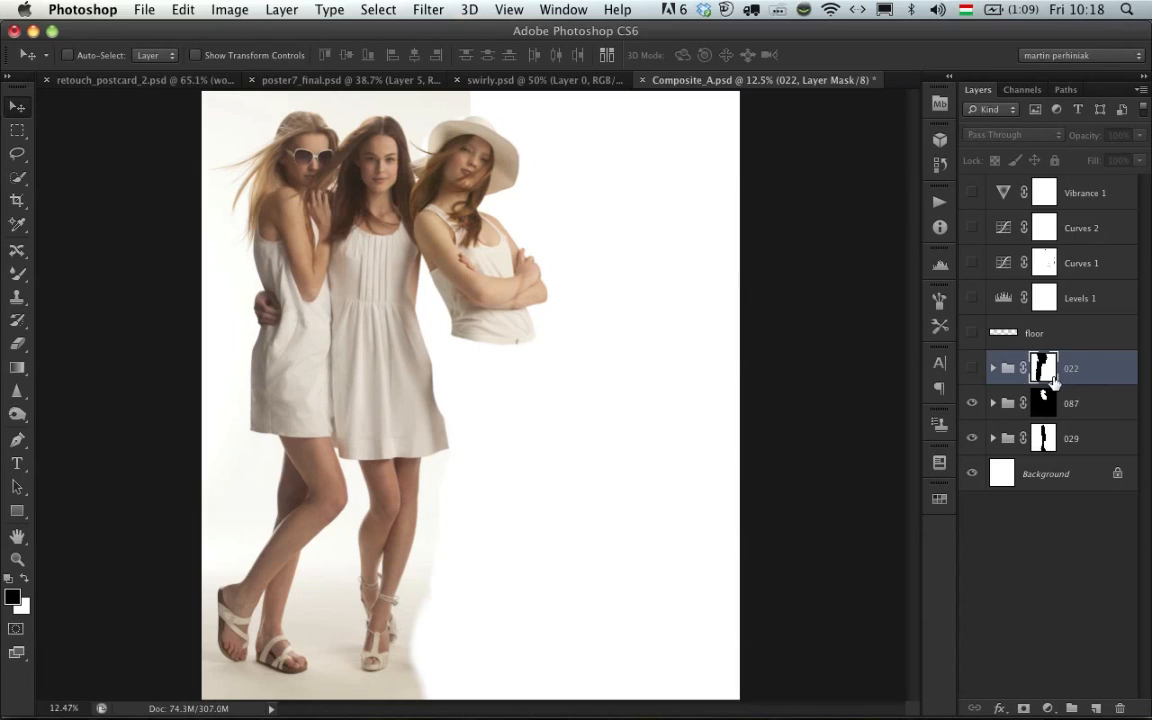
left_click(972, 368)
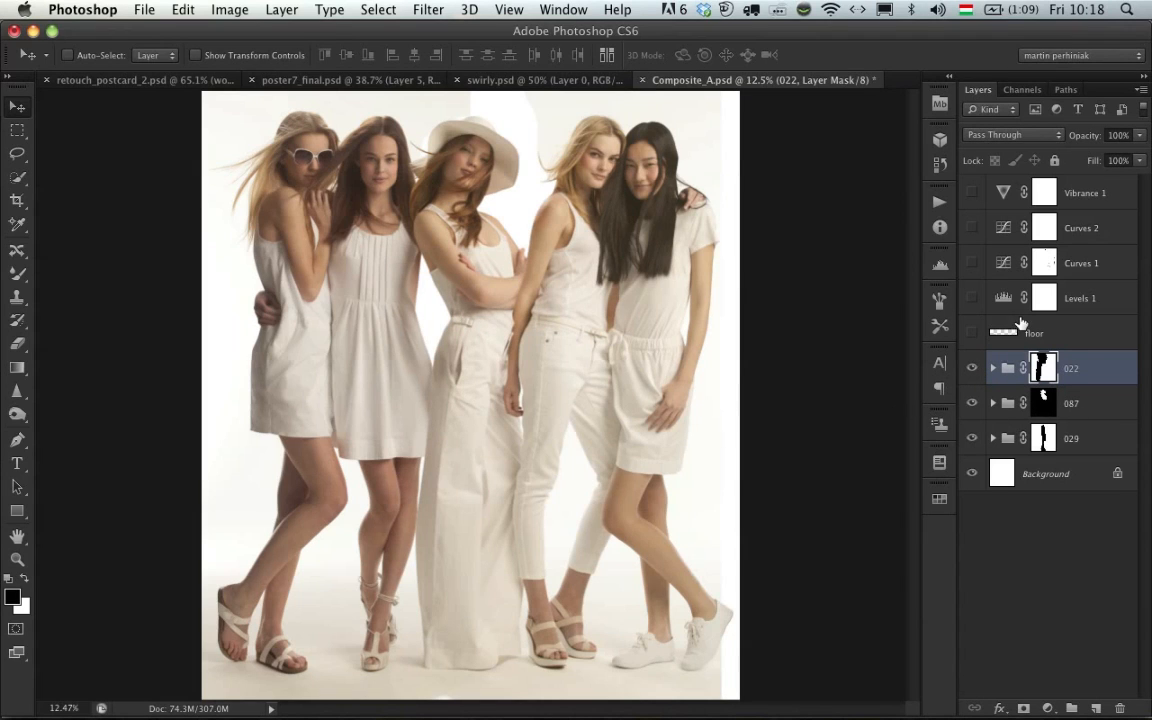
left_click(970, 333)
left_click_drag(977, 298, 977, 195)
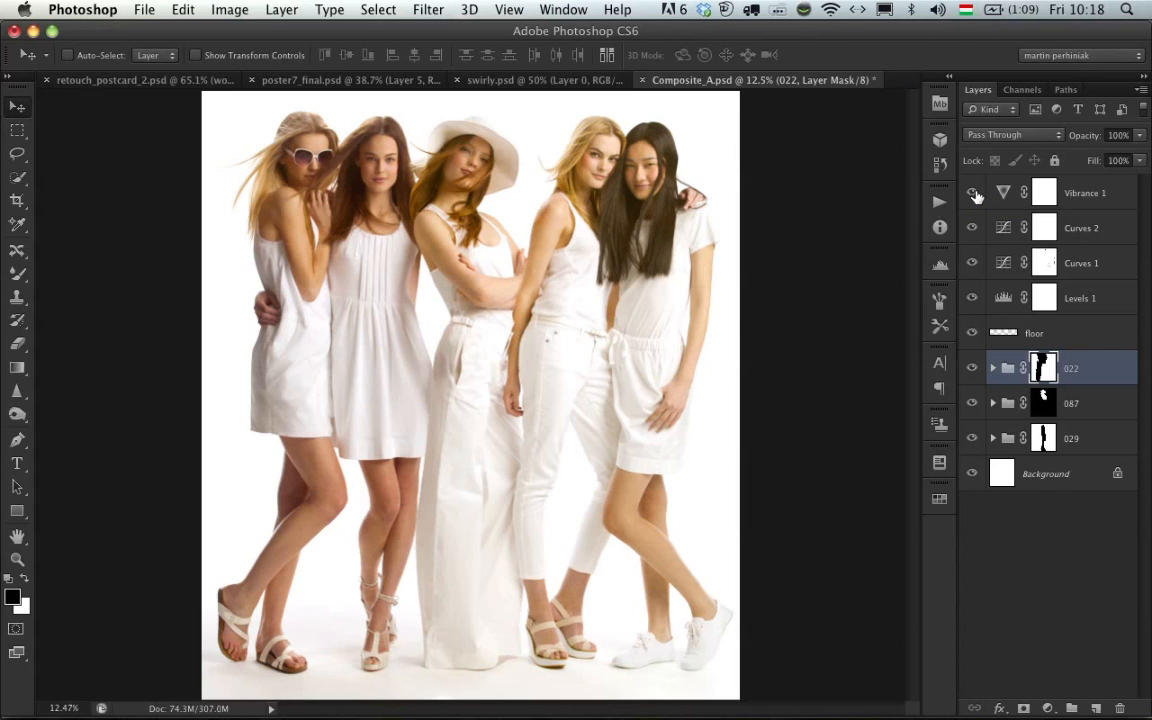
- Close the Composite_A.psd document without saving its changes
key("super+w")
left_click(547, 271)
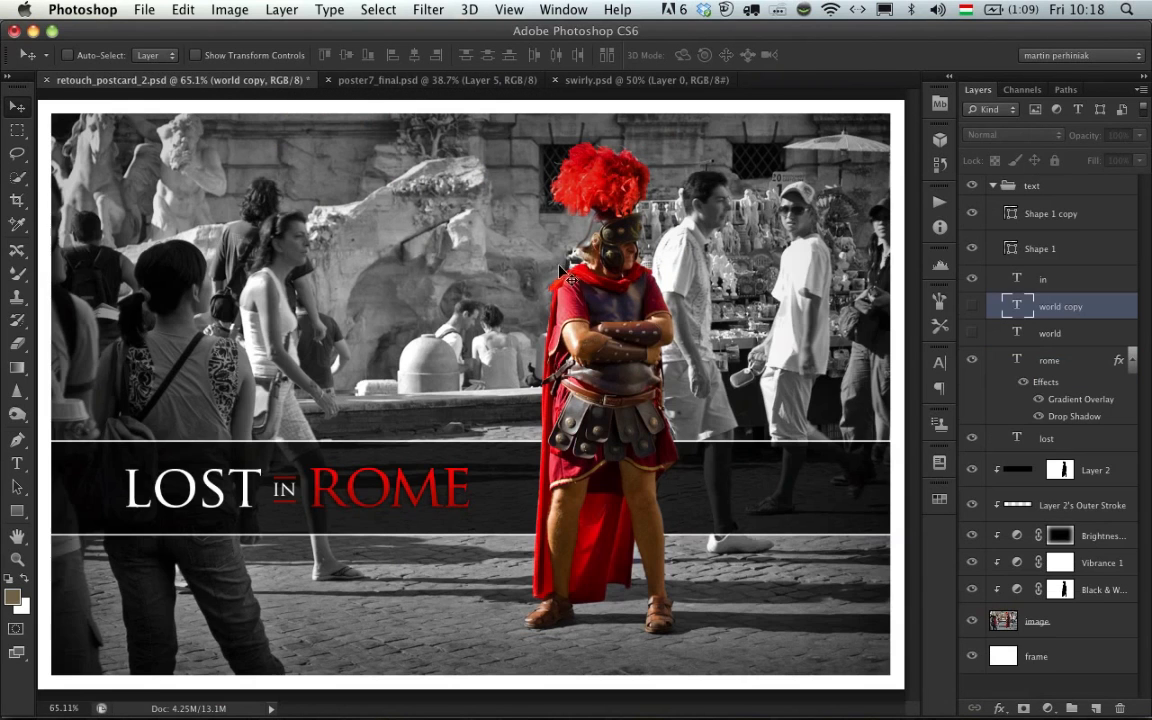
- Switch to Adobe Bridge and preview Test Image _ Beauty _ Retouching.jpg in full screen
key("super+Tab")
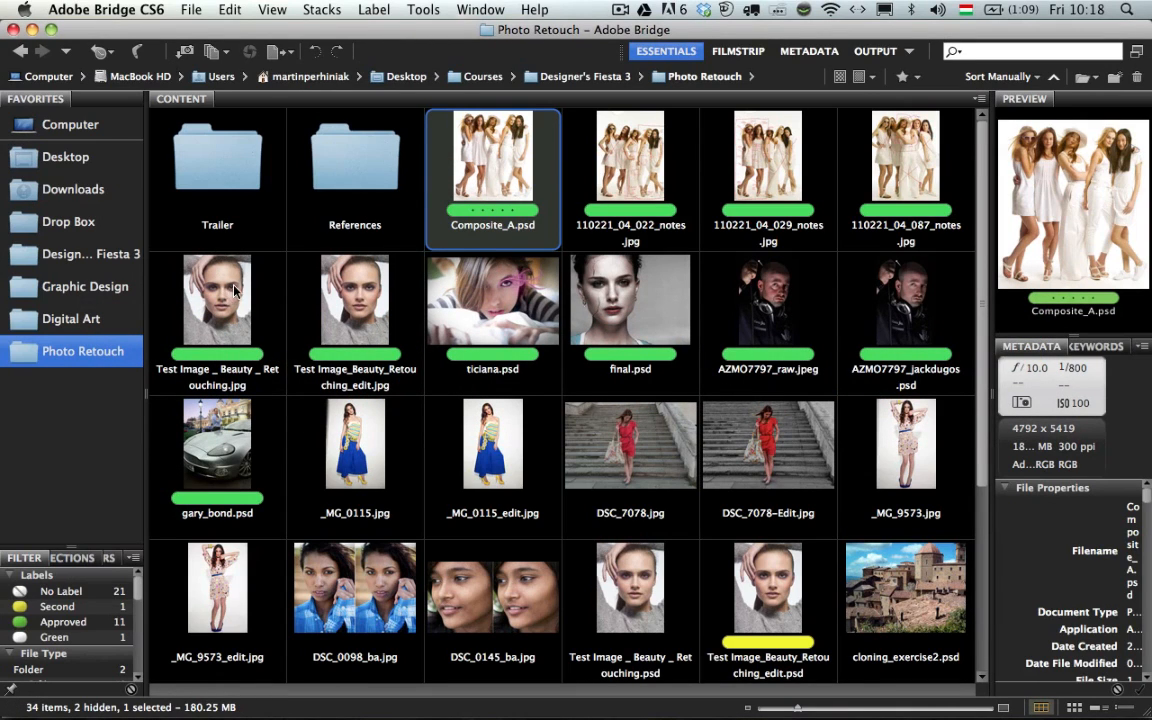
left_click(214, 256)
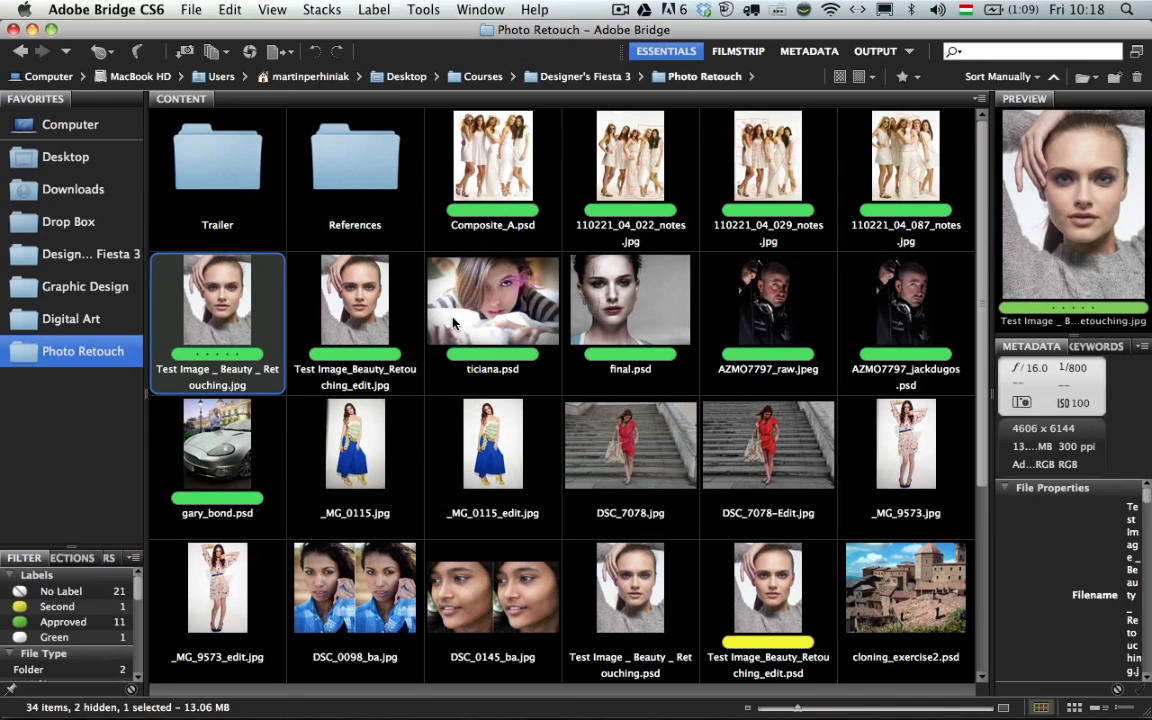
key("space")
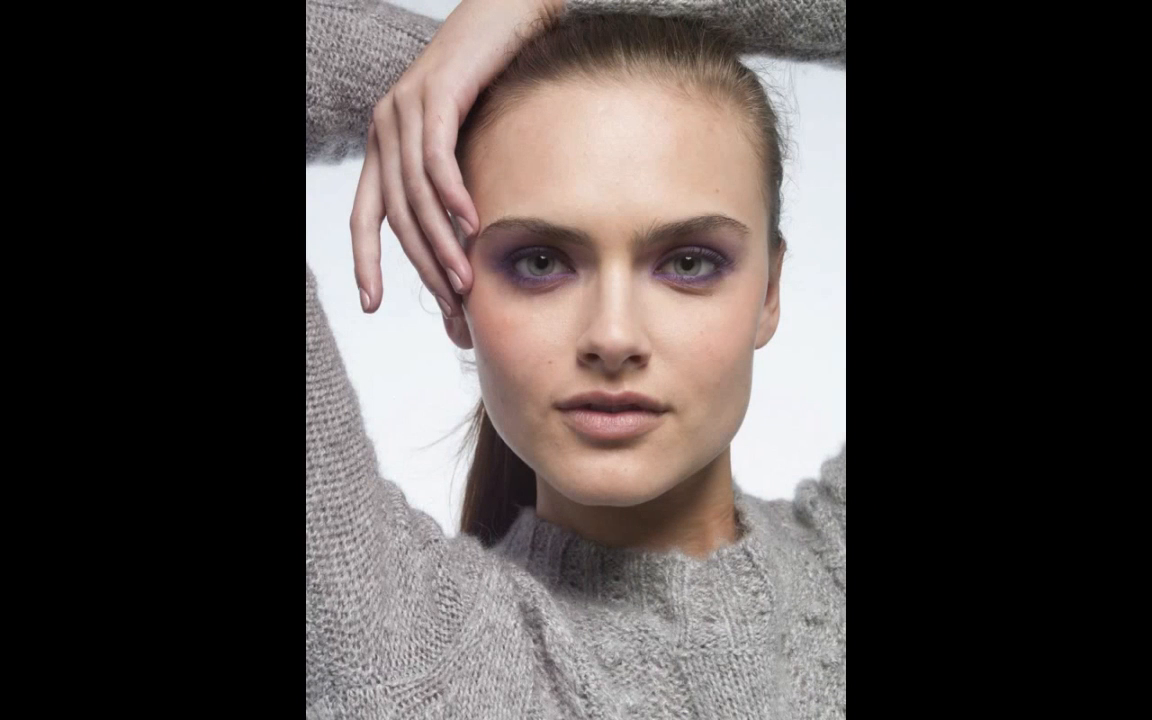
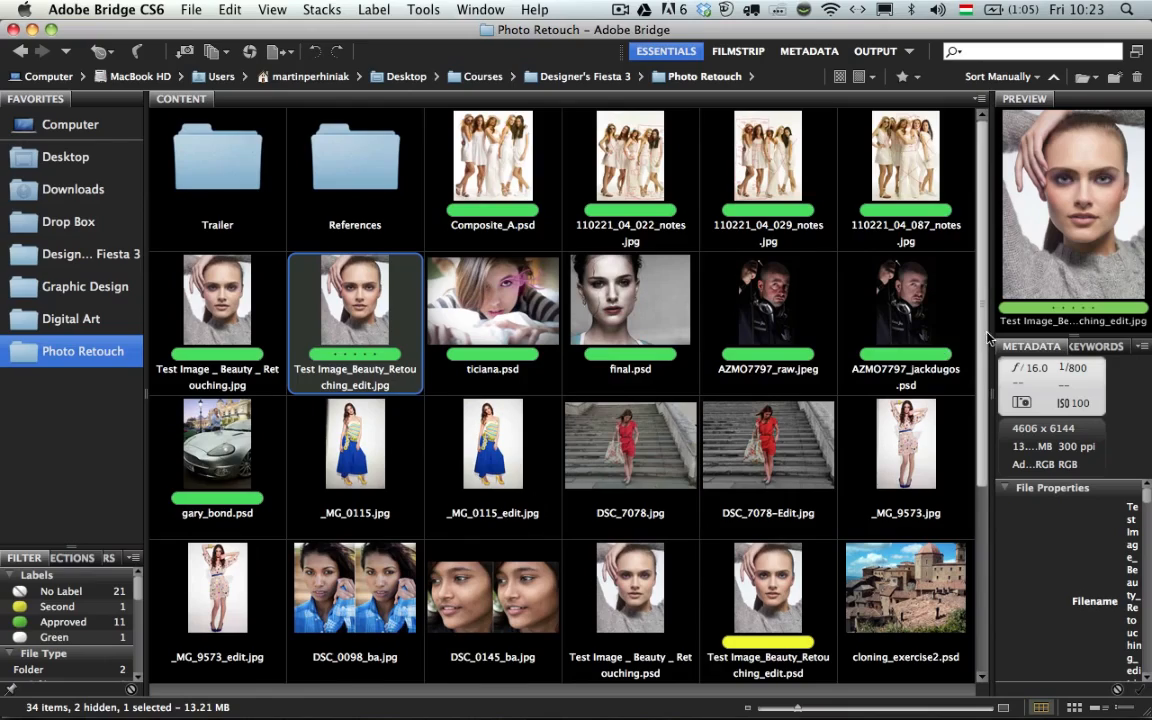
- Browse to the 05 Fashion and Lifestyle folder inside the Photo Retouch Workshop course folder
scroll(940, 400, "down", 5)
scroll(958, 516, "down", 1)
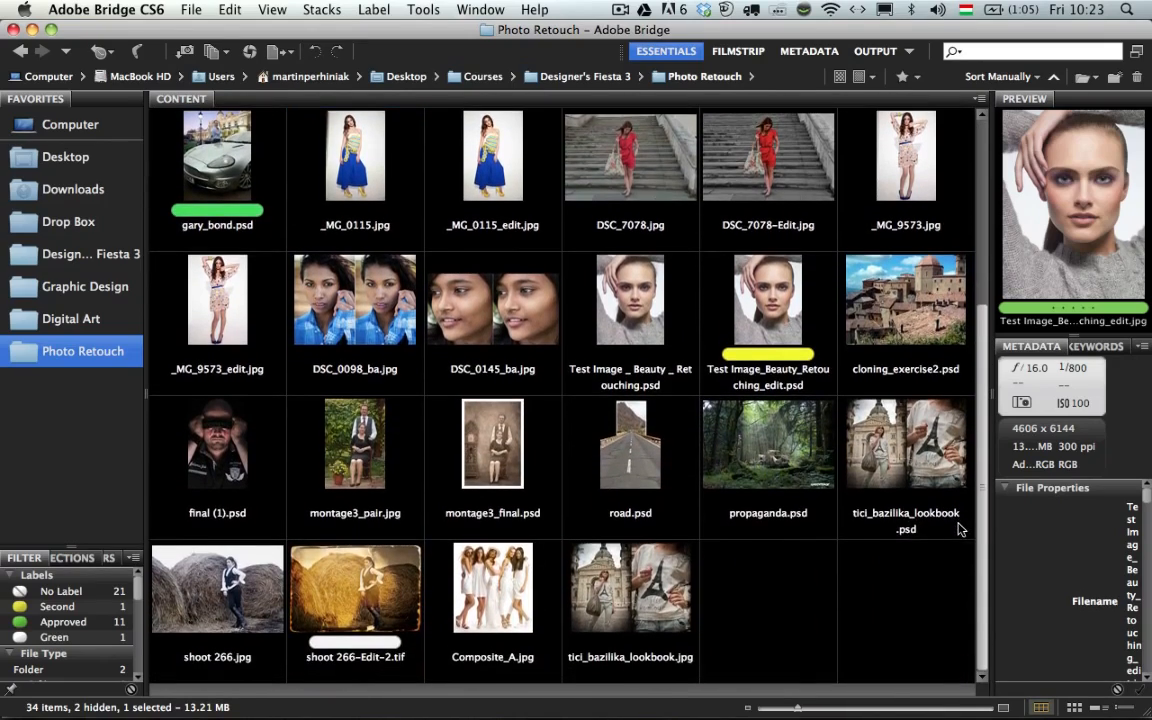
scroll(958, 538, "up", 6)
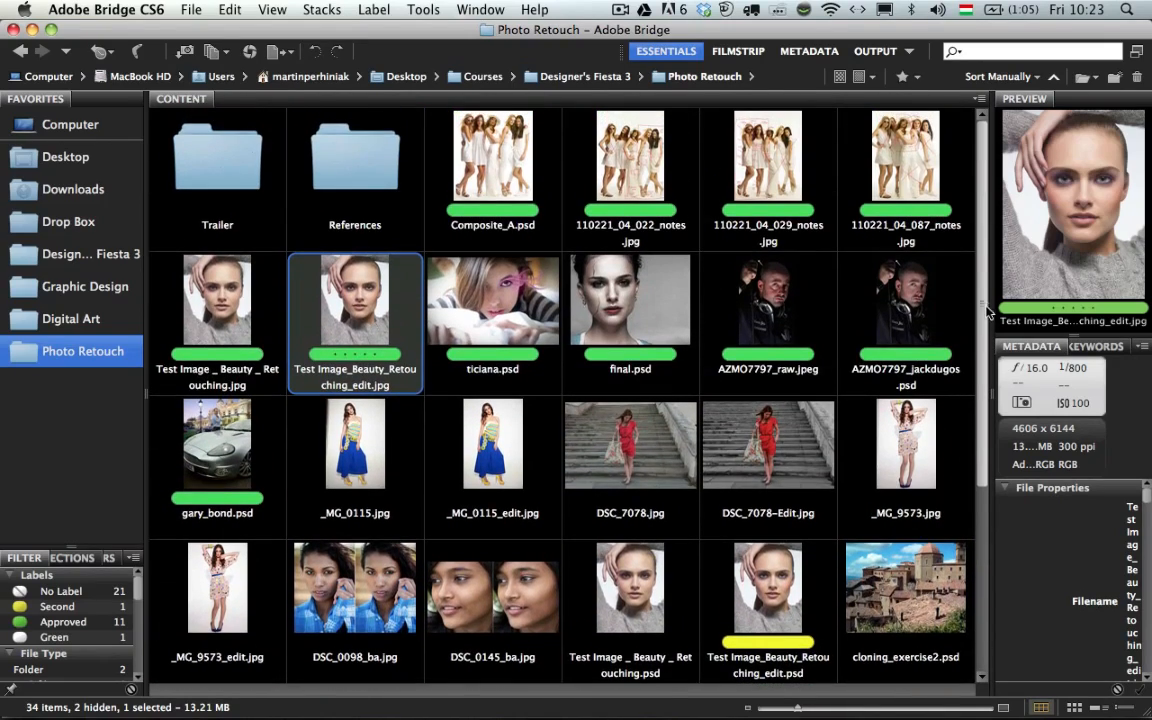
left_click(516, 76)
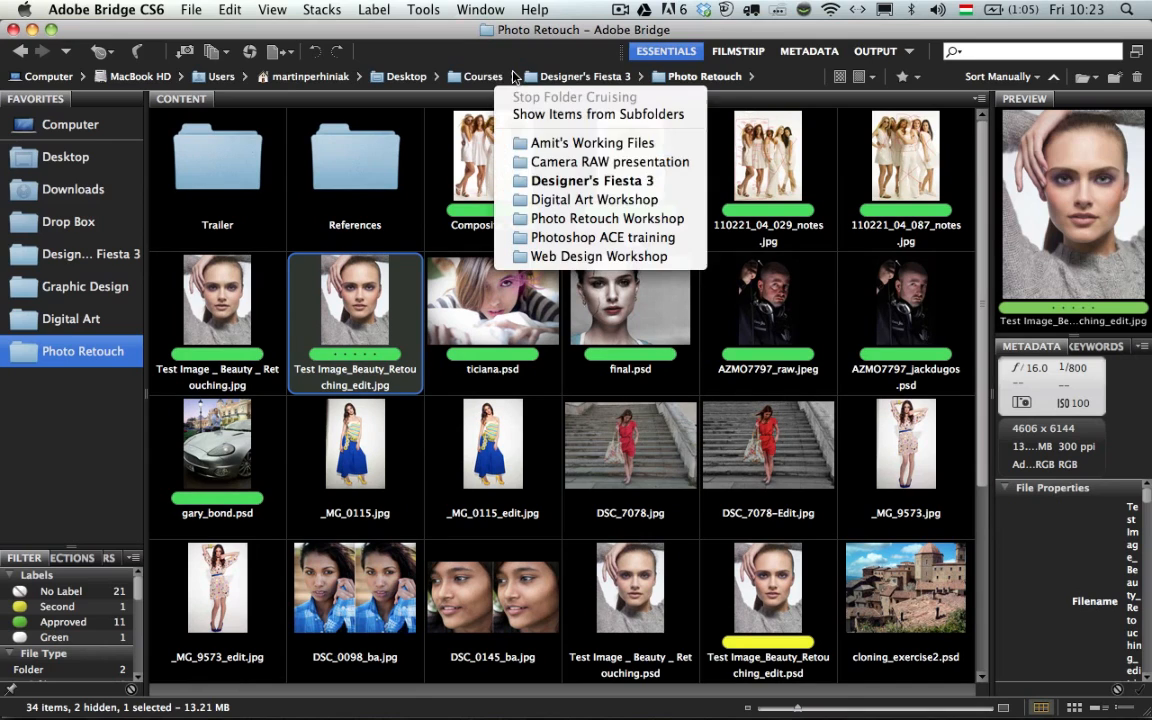
left_click(605, 218)
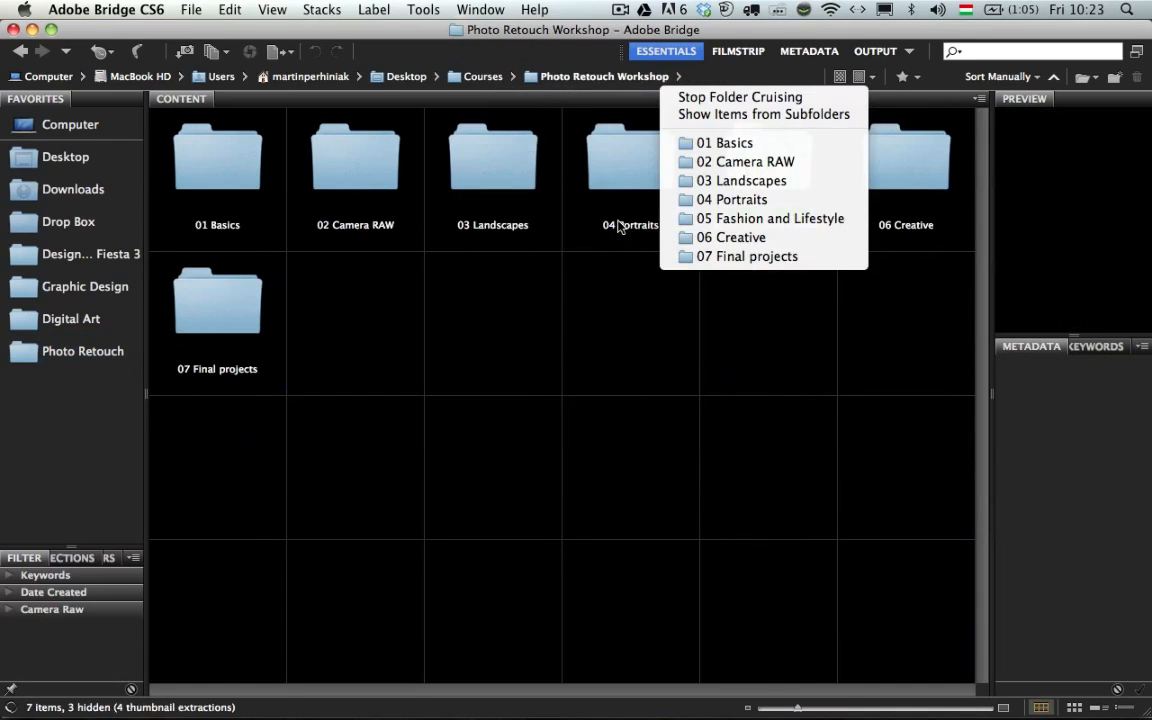
left_click(762, 217)
- Open puppet_warp.psd from the Puppet warp folder in Photoshop and fit the whole image in view
left_click(860, 218)
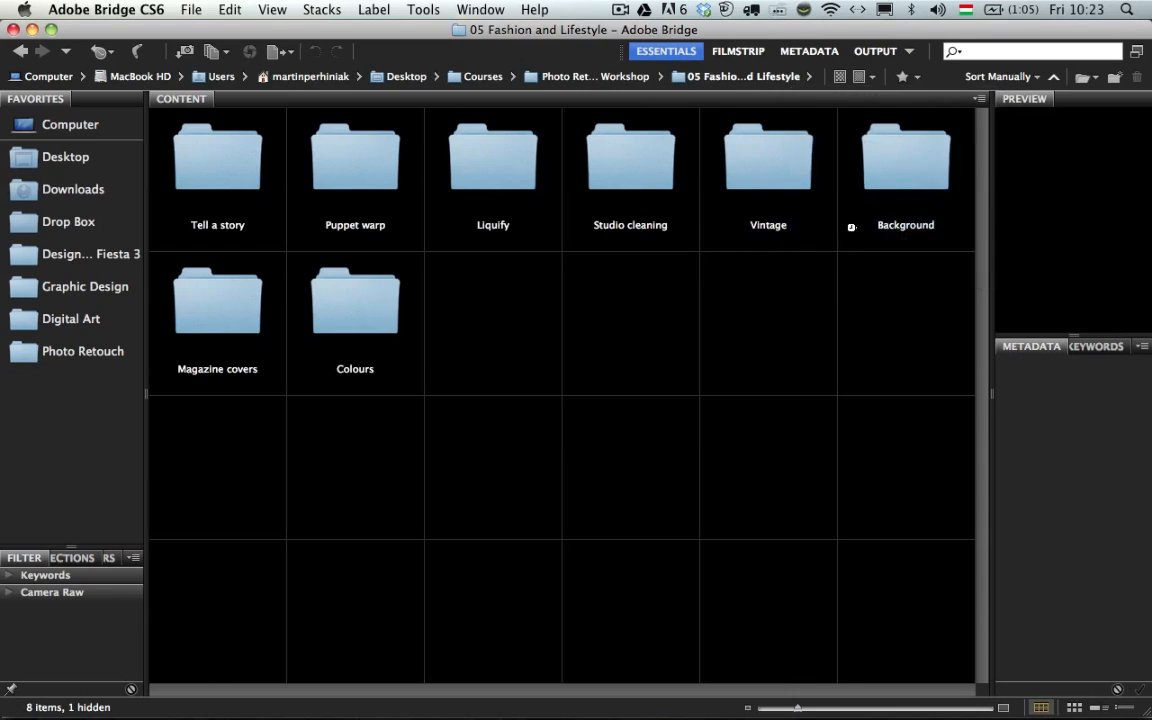
double_click(210, 122)
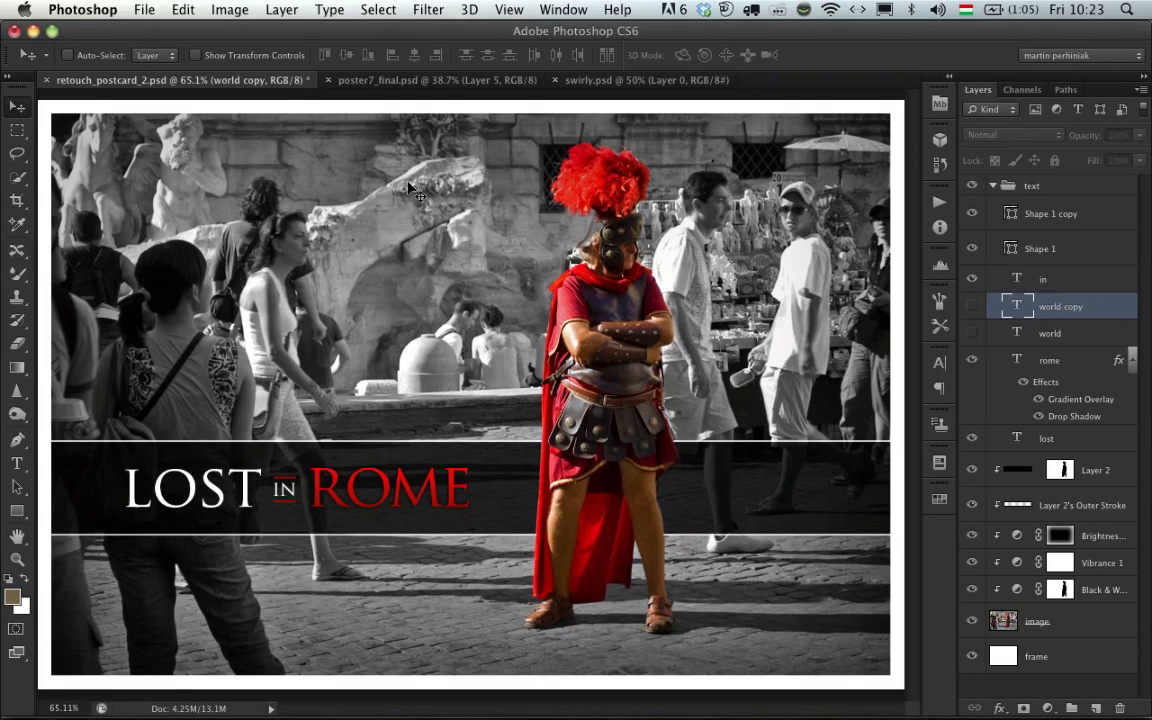
key("super+0")
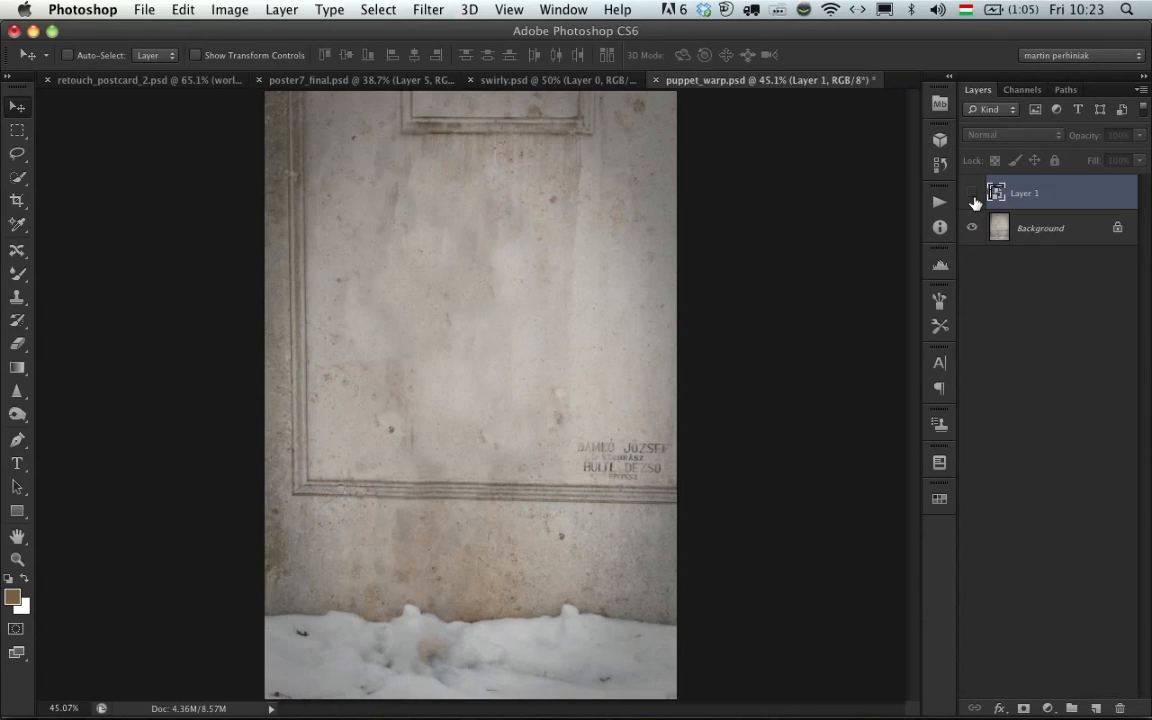
- Compare the image with Layer 1 and the Background layer each hidden and shown, leaving both layers visible
left_click(972, 194)
left_click(972, 195)
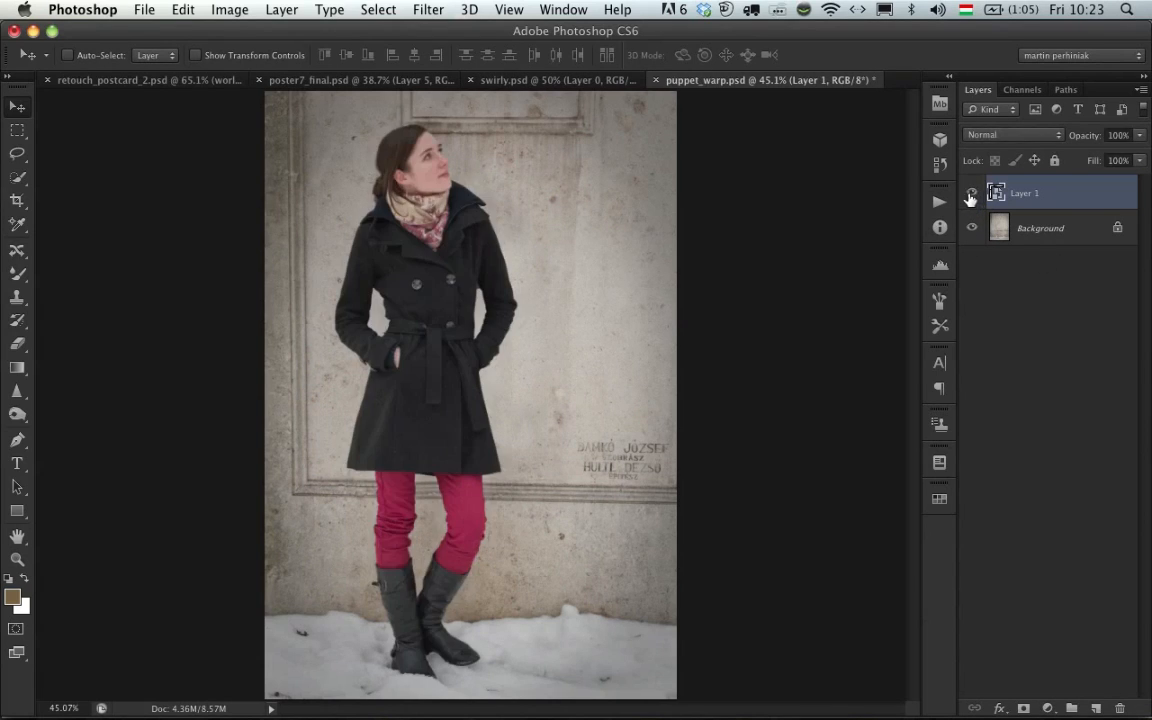
left_click(971, 195)
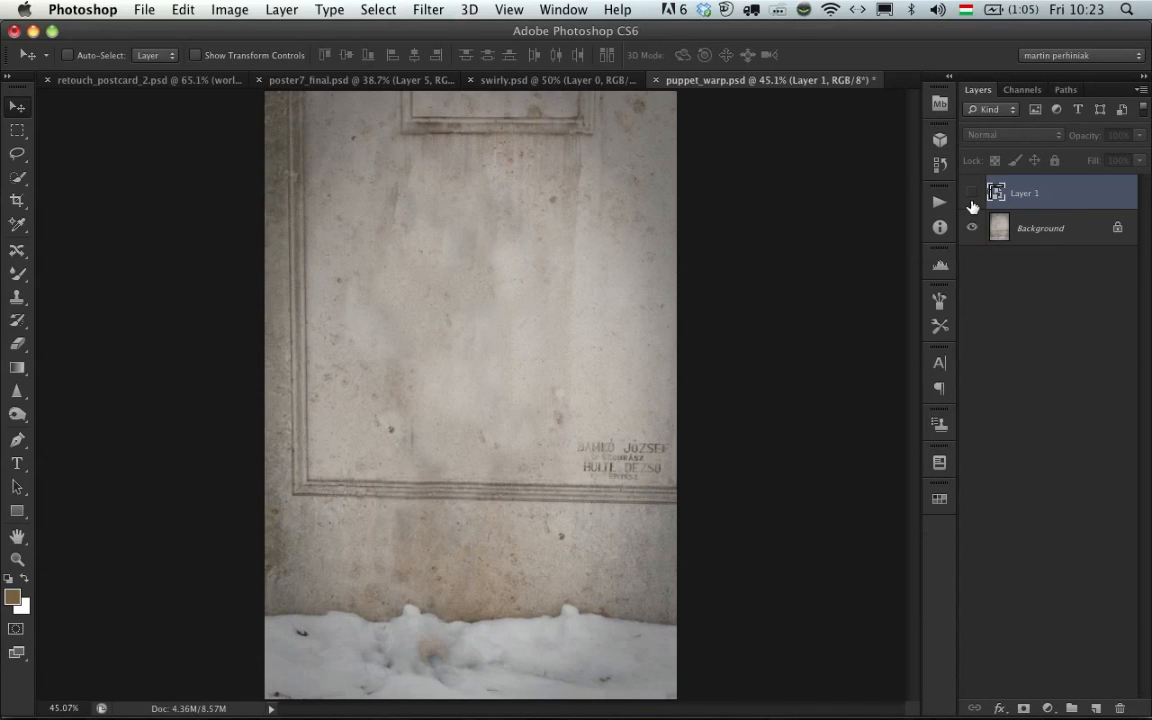
left_click(971, 195)
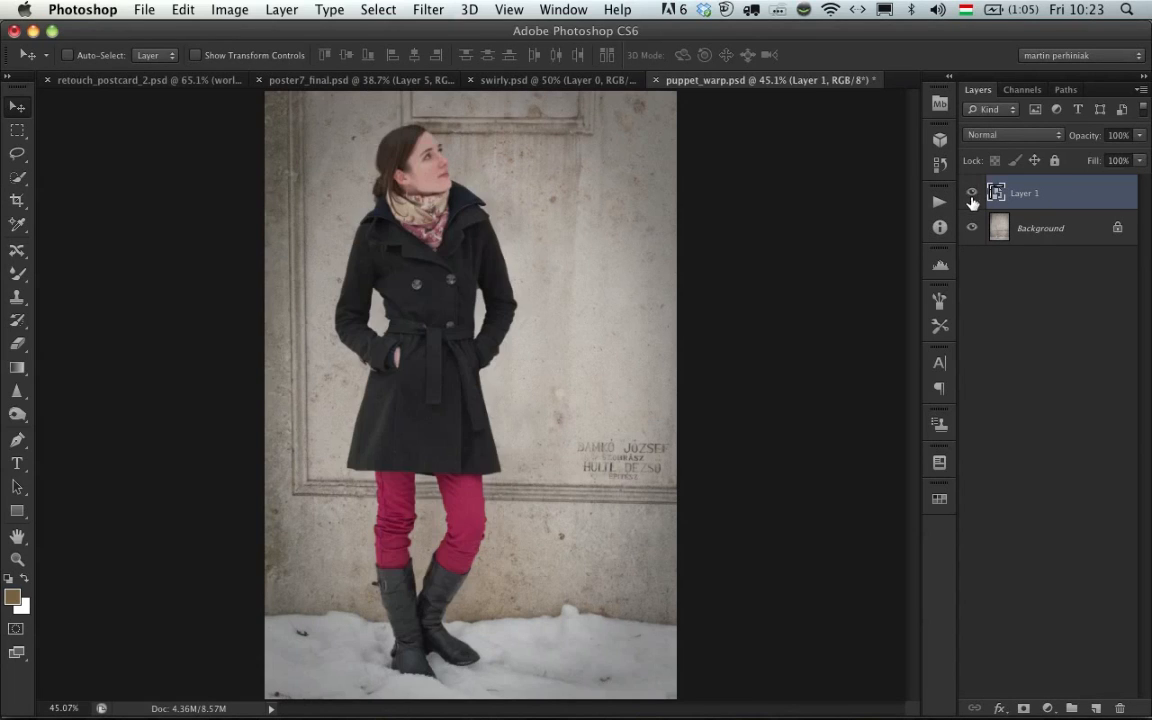
left_click(971, 228)
left_click(971, 228)
- Start Puppet Warp on the Layer 1 smart object of the woman and hide its mesh
right_click(1081, 197)
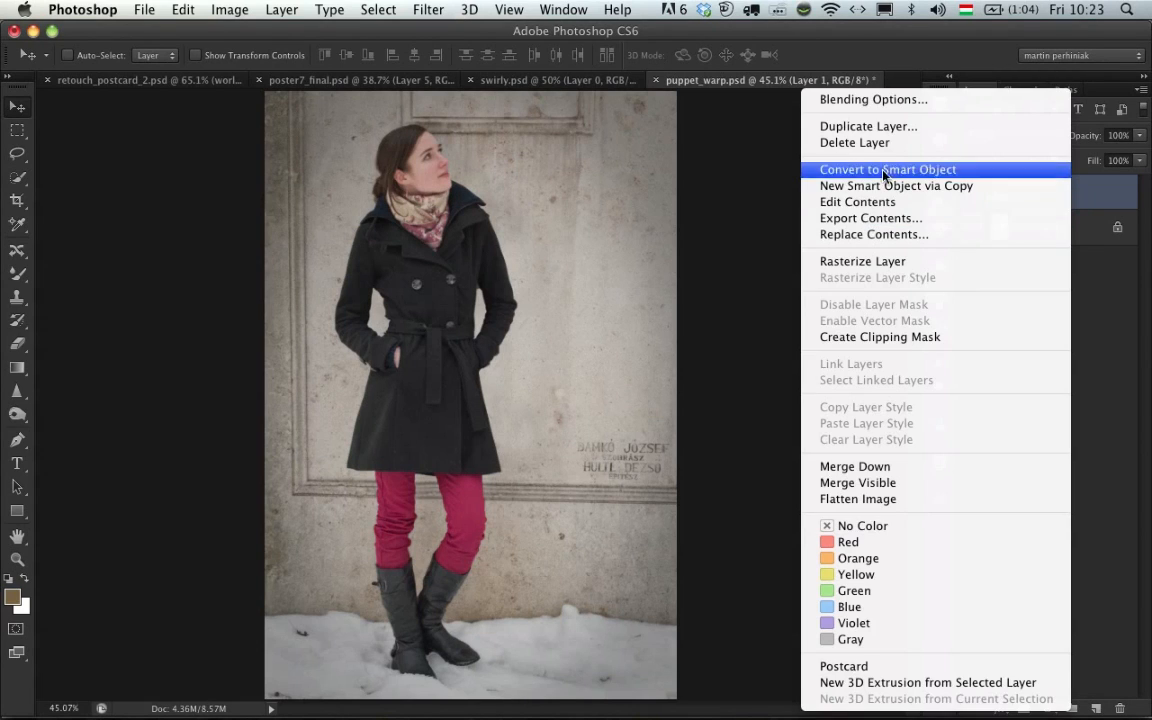
left_click(911, 177)
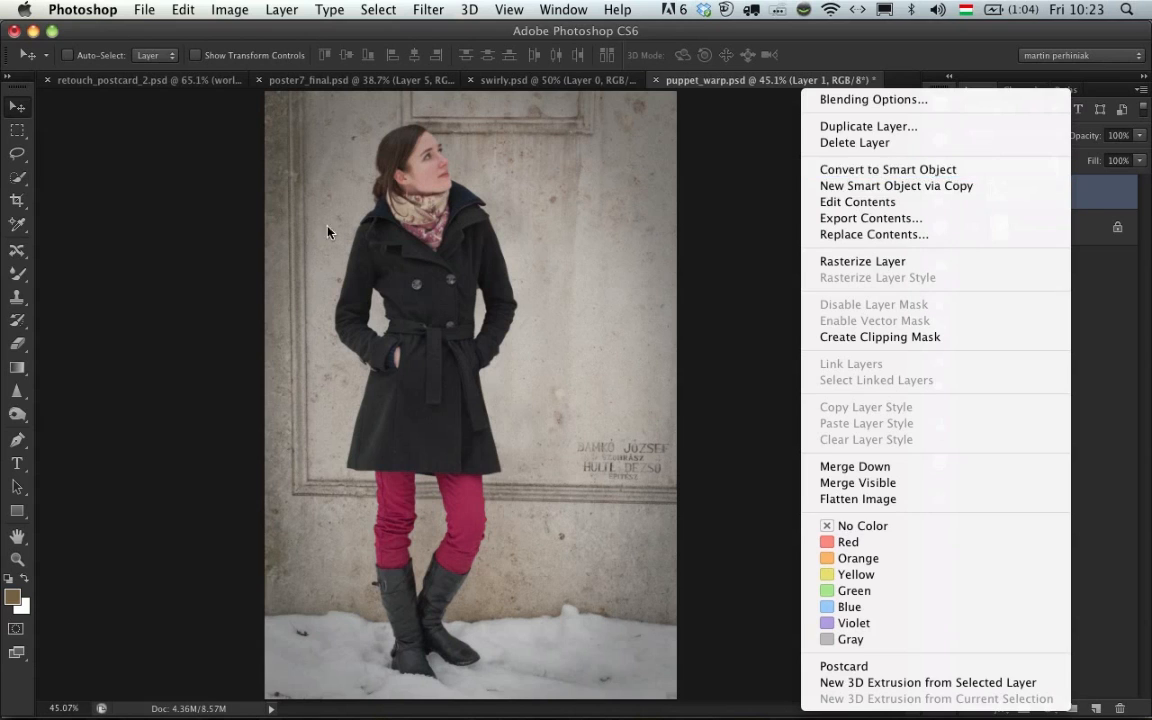
left_click(174, 9)
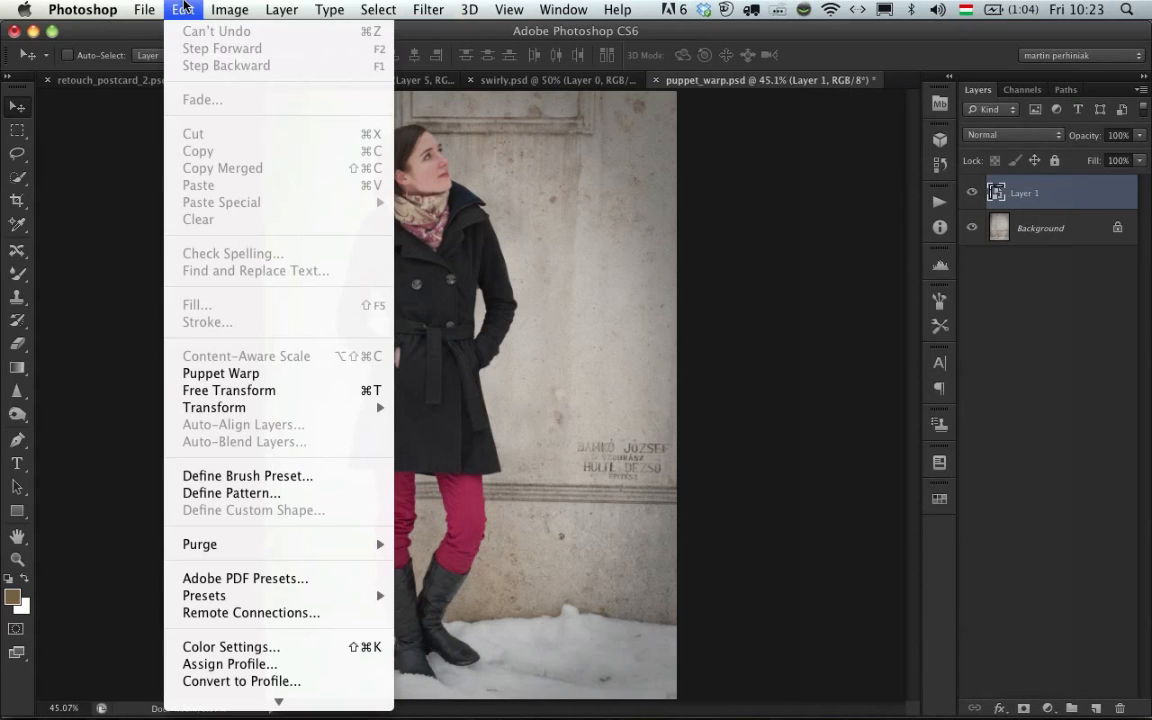
left_click(279, 374)
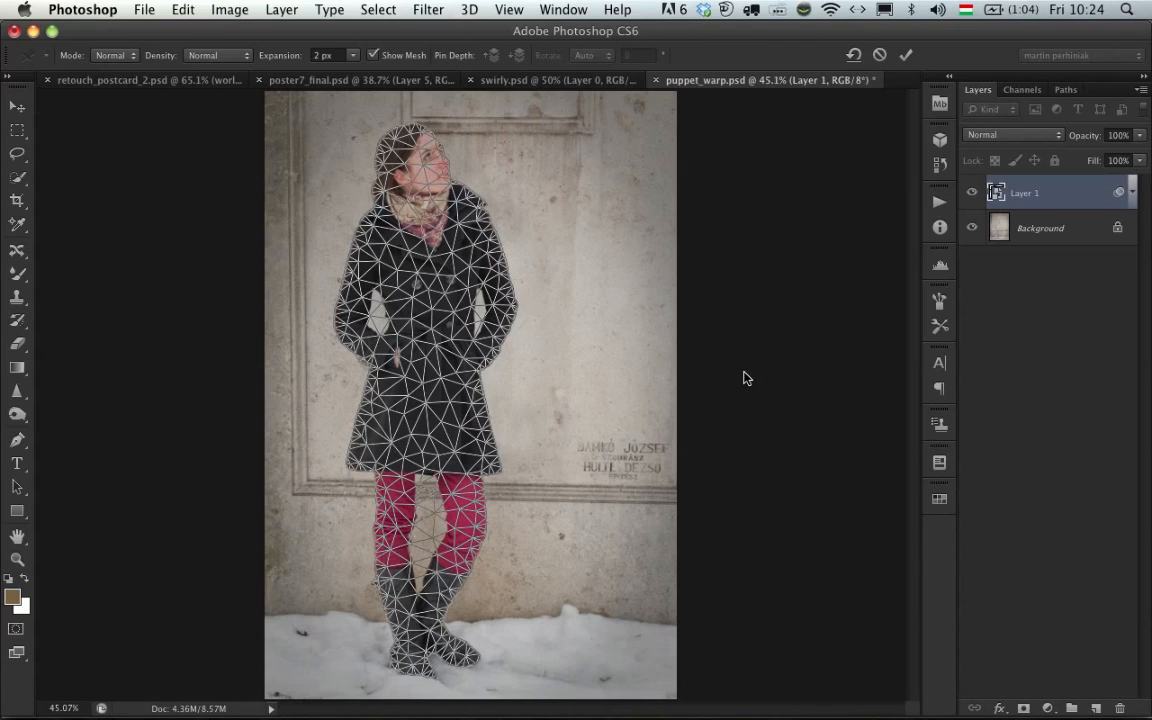
left_click(392, 57)
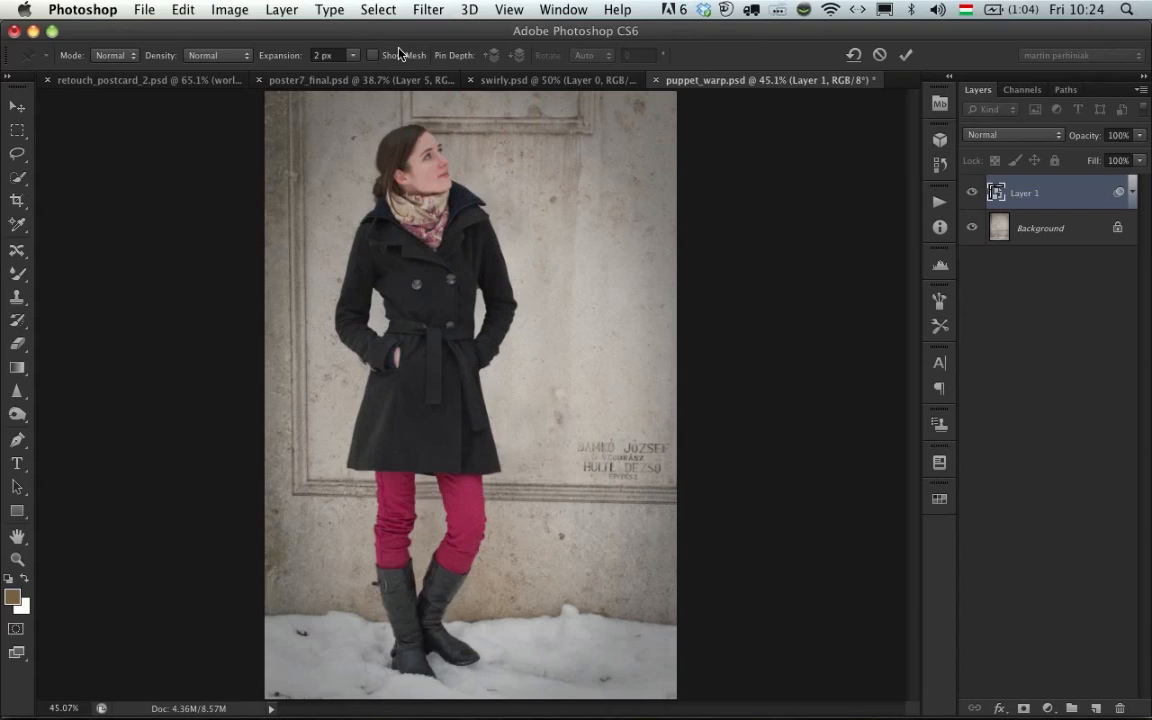
- Pin the woman's scarf, coat belt and boots, and move the scarf pin down and to the left to tilt her upper body
left_click(424, 208)
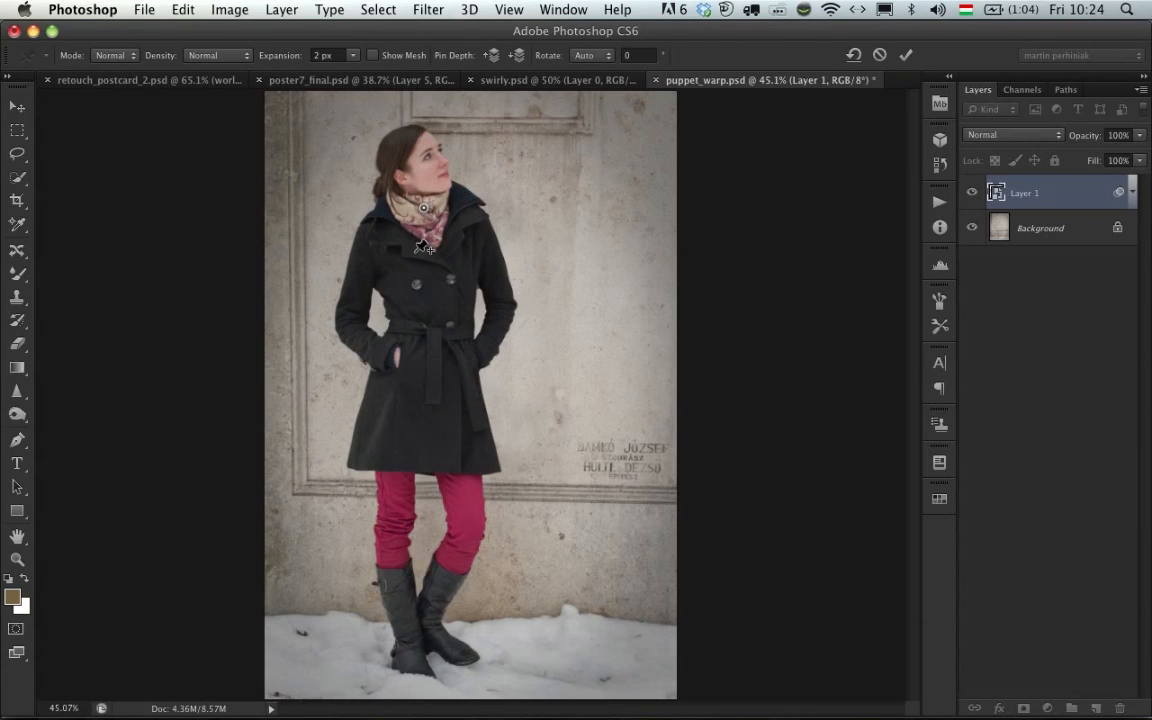
left_click(428, 370)
left_click(420, 623)
left_click_drag(424, 208, 382, 242)
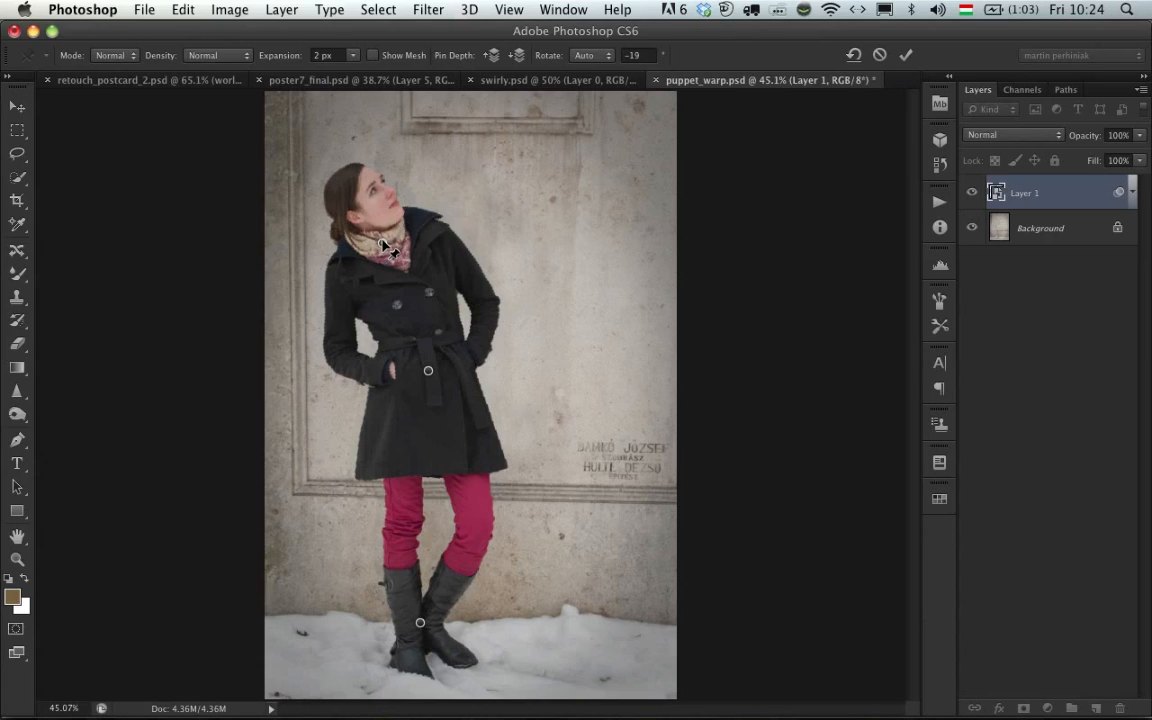
mouse_move(382, 242)
left_mouse_down()
mouse_move(397, 303)
mouse_move(382, 250)
mouse_move(428, 232)
mouse_move(547, 307)
mouse_move(525, 270)
mouse_move(535, 292)
mouse_move(409, 225)
mouse_move(402, 243)
left_mouse_up()
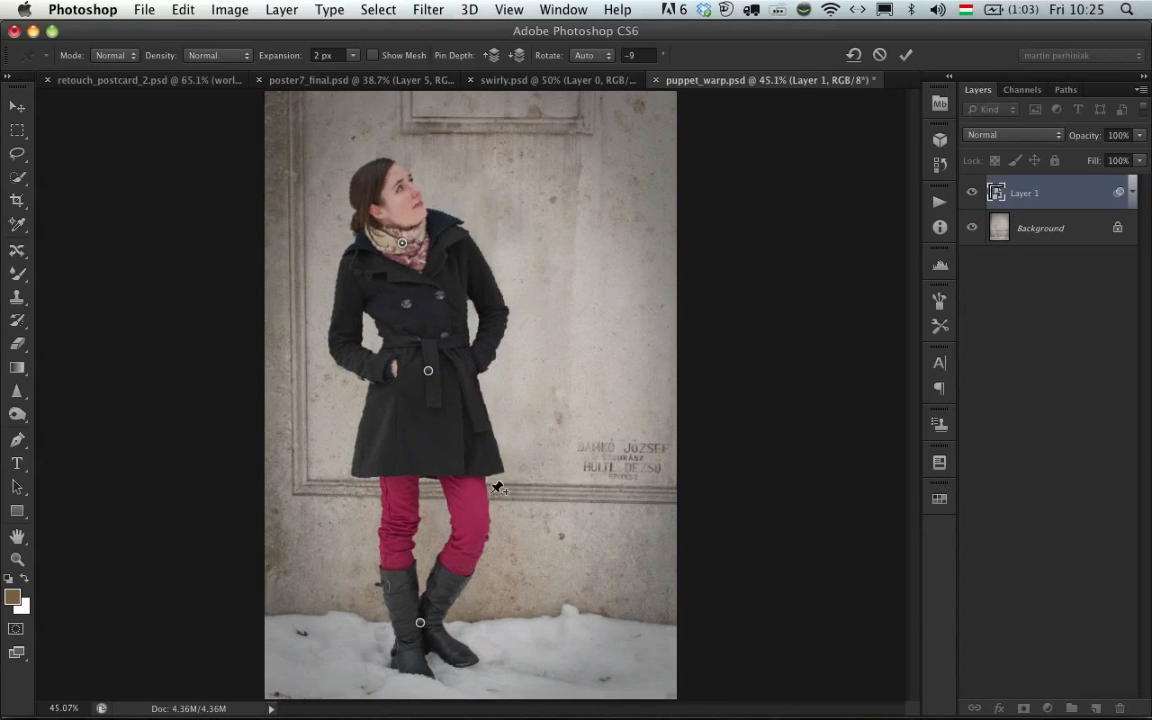
- Add pins on the thigh at the image's right and the lower coat, and shift the thigh pin slightly left
left_click(471, 519)
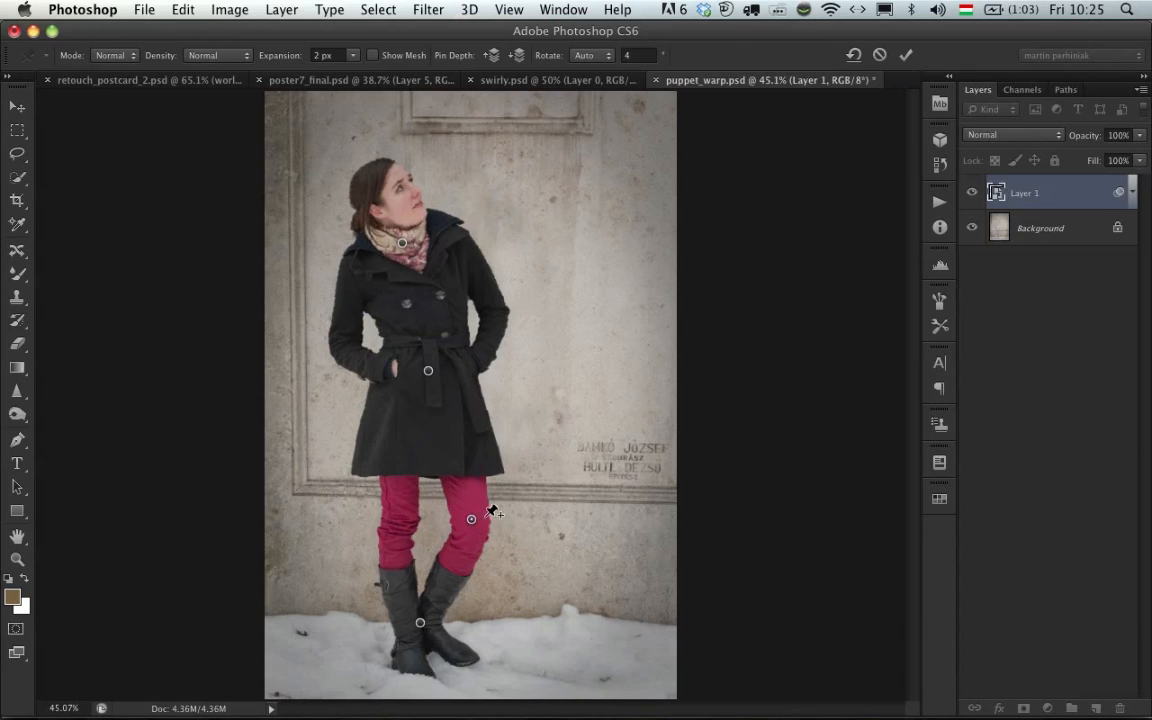
left_click(450, 417)
mouse_move(471, 520)
left_mouse_down()
mouse_move(457, 526)
mouse_move(460, 514)
left_mouse_up()
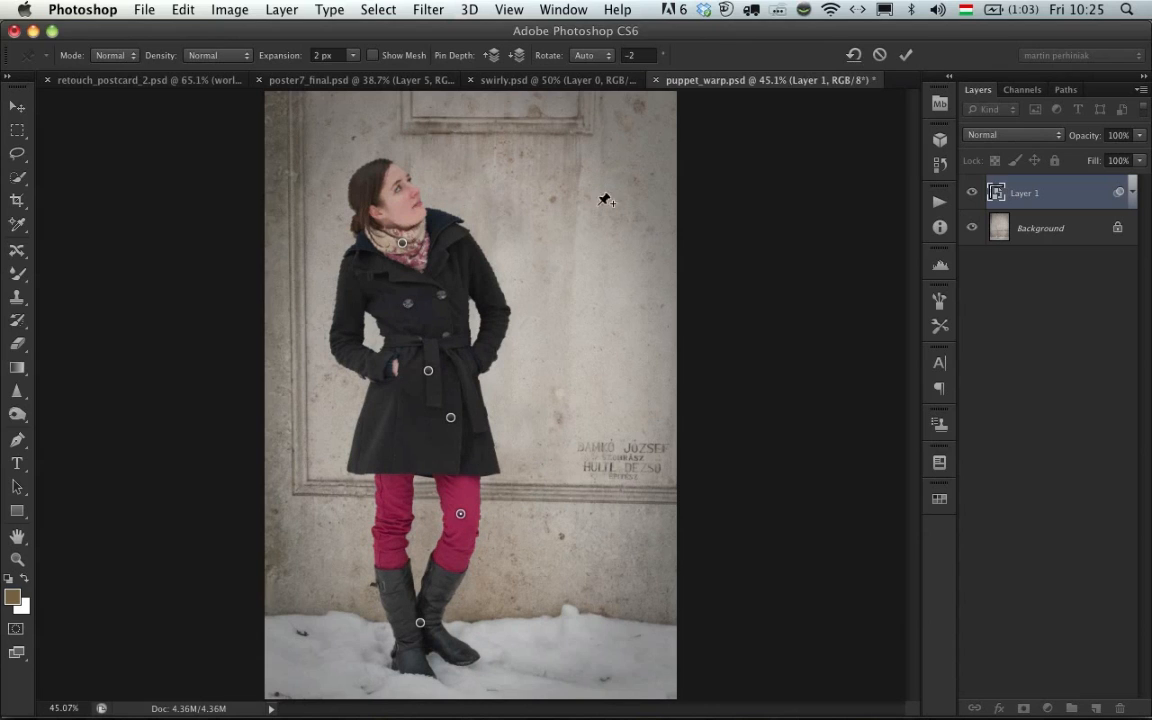
- Pin the elbow and shoulder at the image's right, fine-tune the elbow and scarf pins, and apply the warp
left_click(500, 306)
left_click(450, 239)
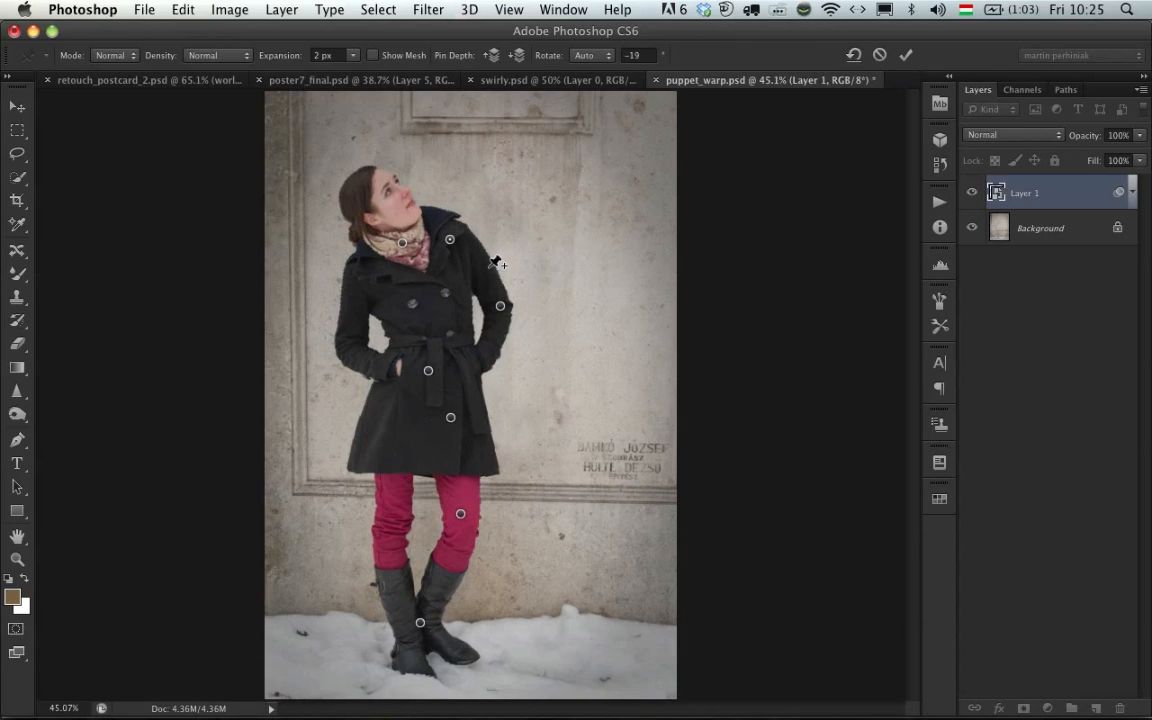
left_click_drag(504, 309, 503, 314)
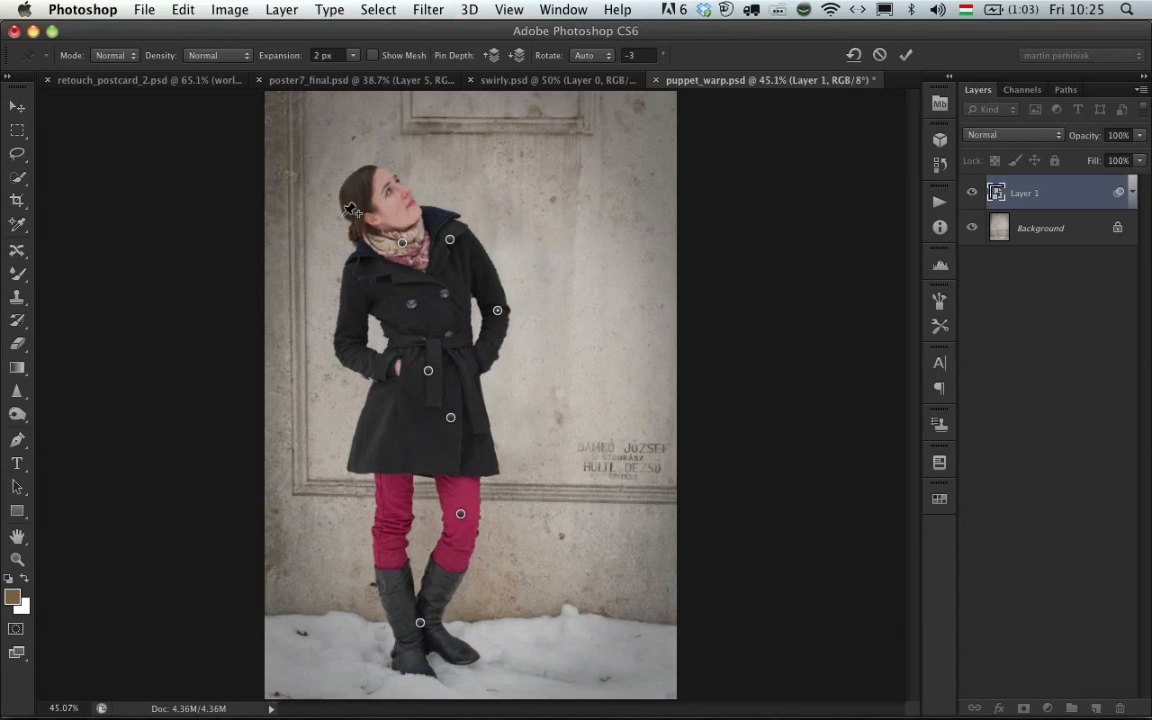
left_click_drag(404, 245, 405, 238)
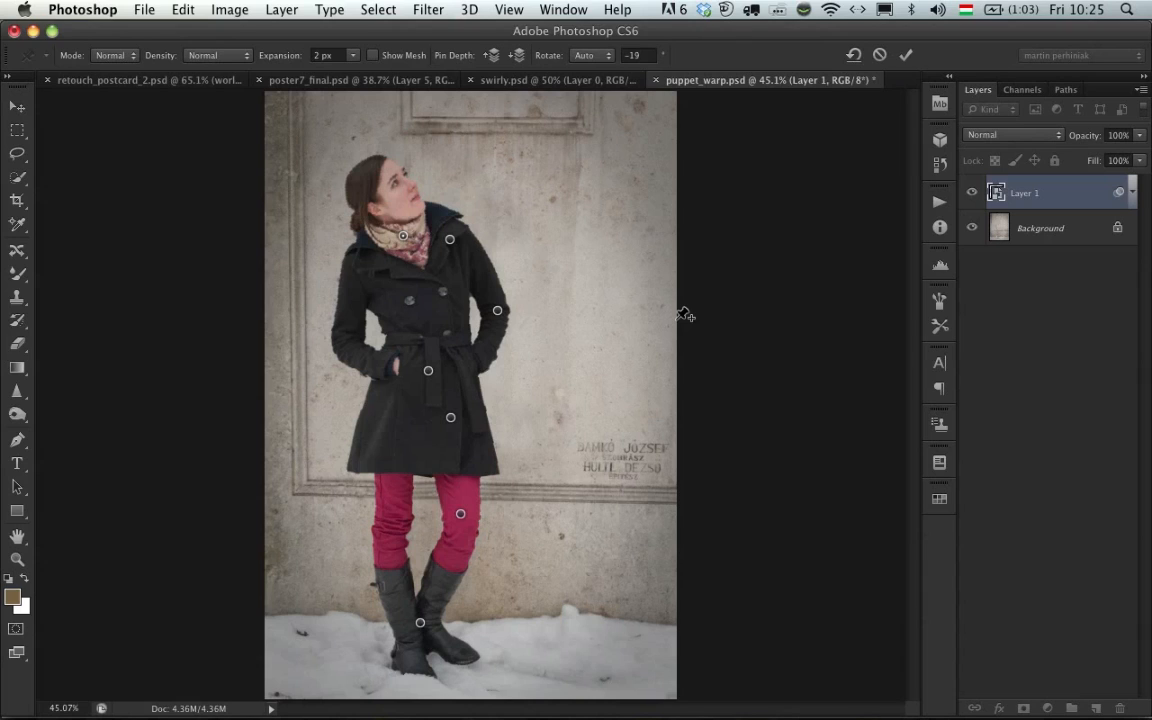
key("Return")
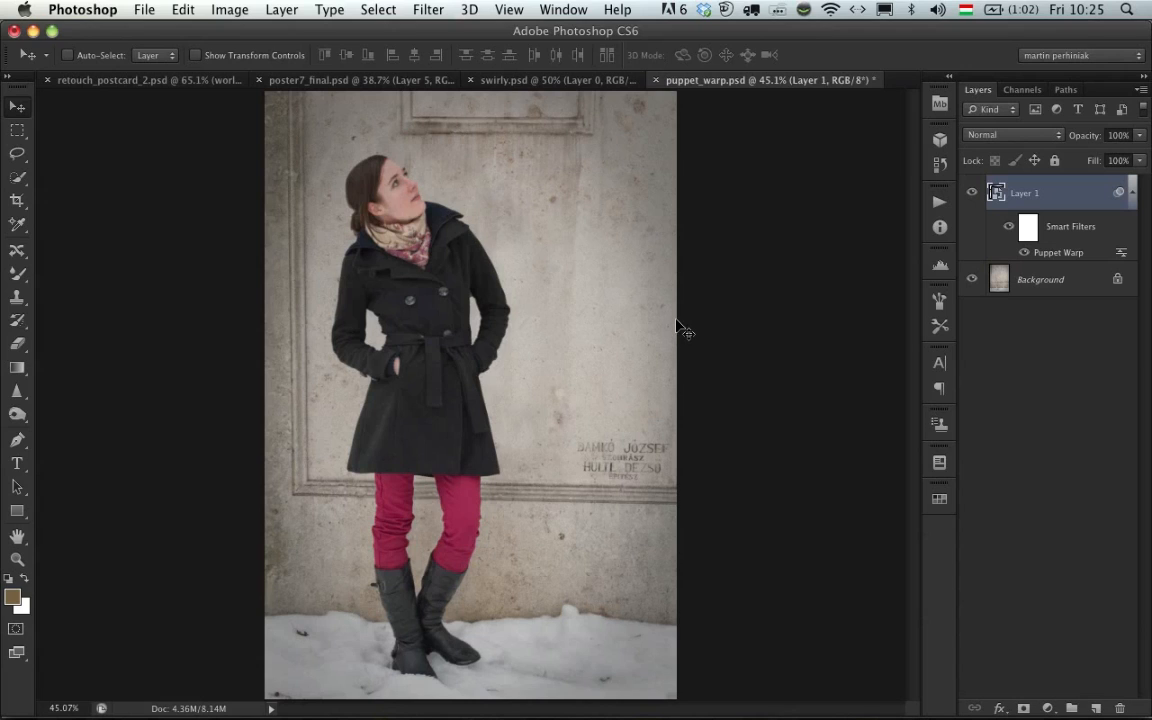
- Compare the figure with the Puppet Warp smart filter off and on, and reopen the filter to review its pins
left_click(1023, 253)
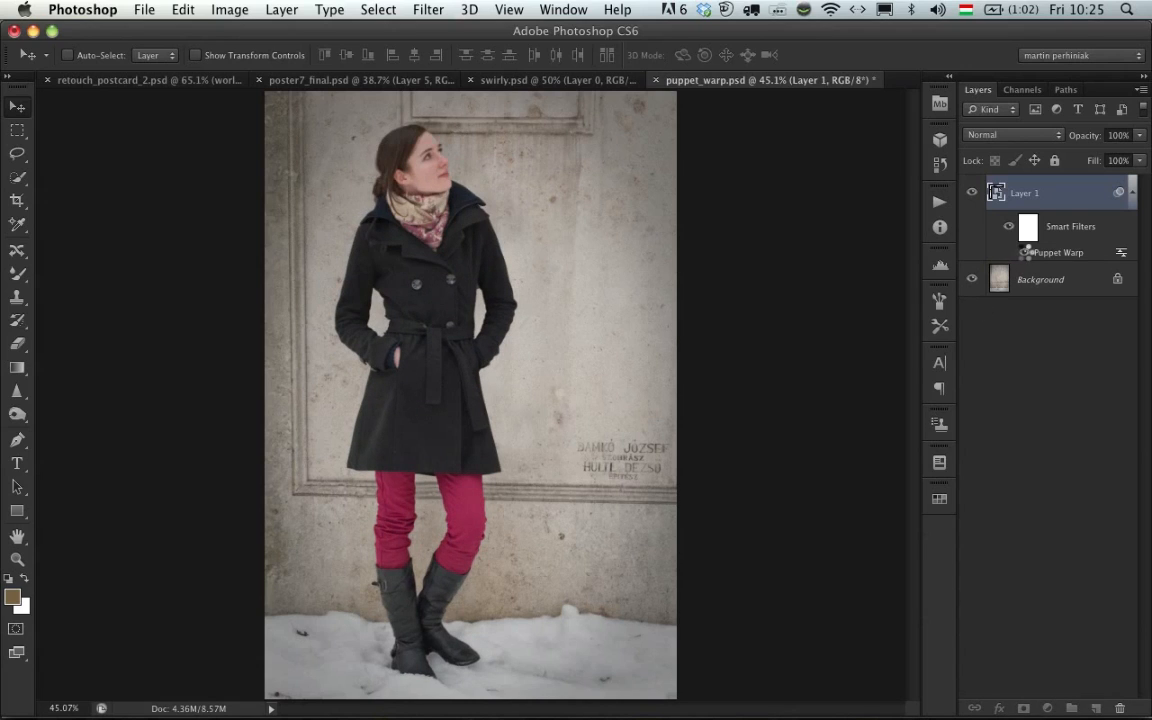
left_click(1023, 253)
left_click(1023, 253)
left_click(1023, 253)
double_click(1058, 253)
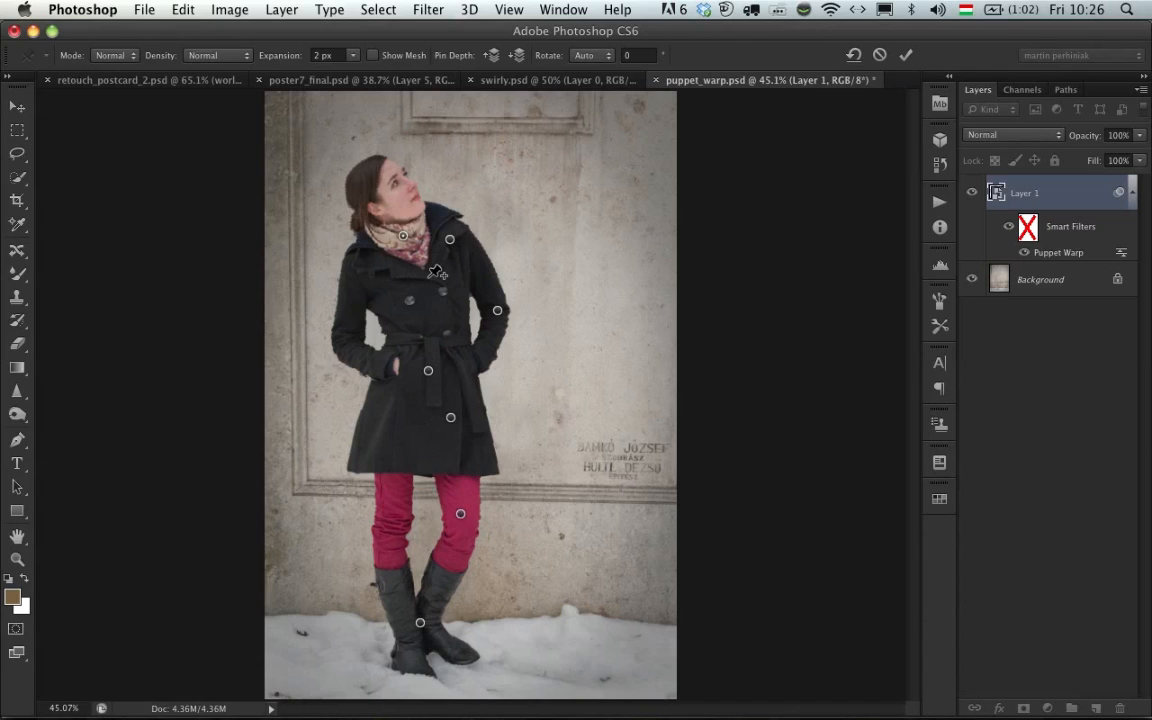
key("Return")
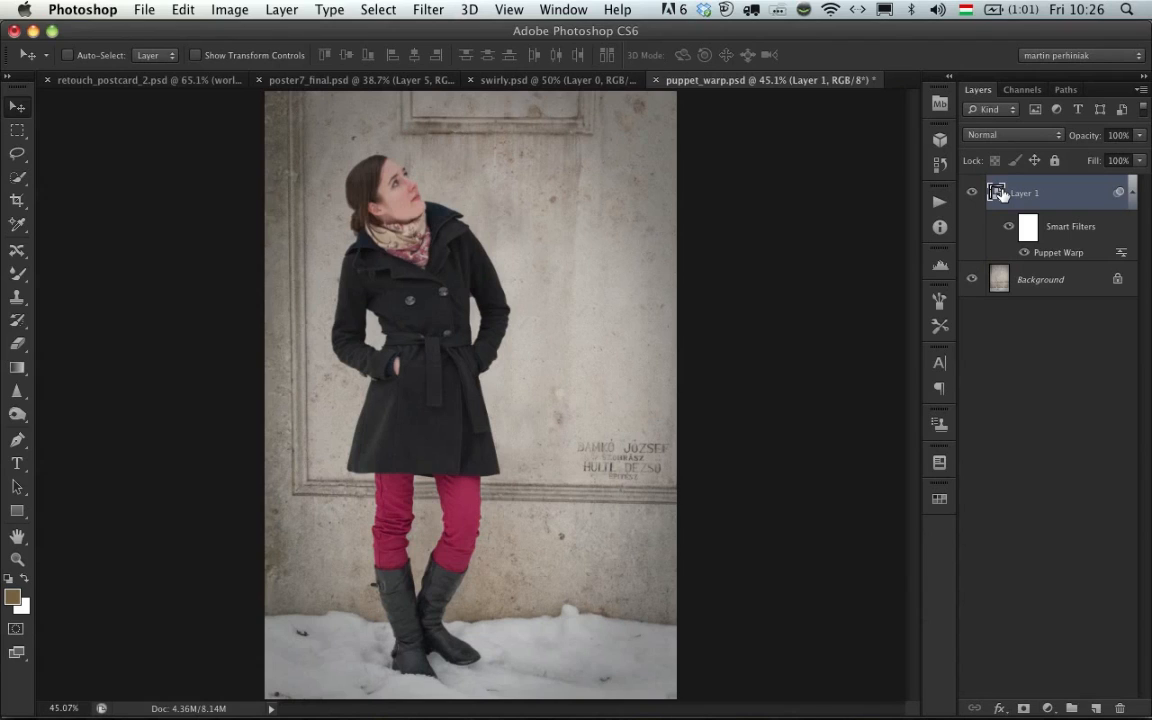
- Switch to the Keynote presentation and advance to the "Questions you might ask yourself" slide
key("super+Tab")
key("super+Tab")
key("super+Tab")
key("super+Tab")
key("super+Tab")
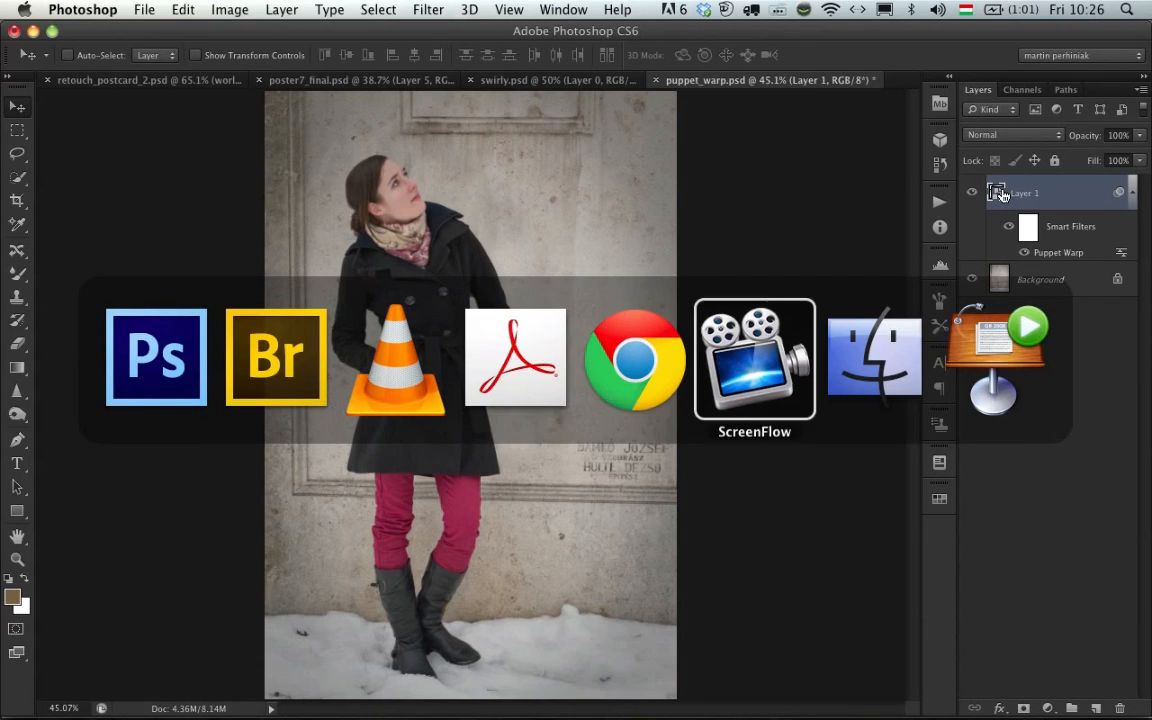
key("super+Tab")
key("super+Tab")
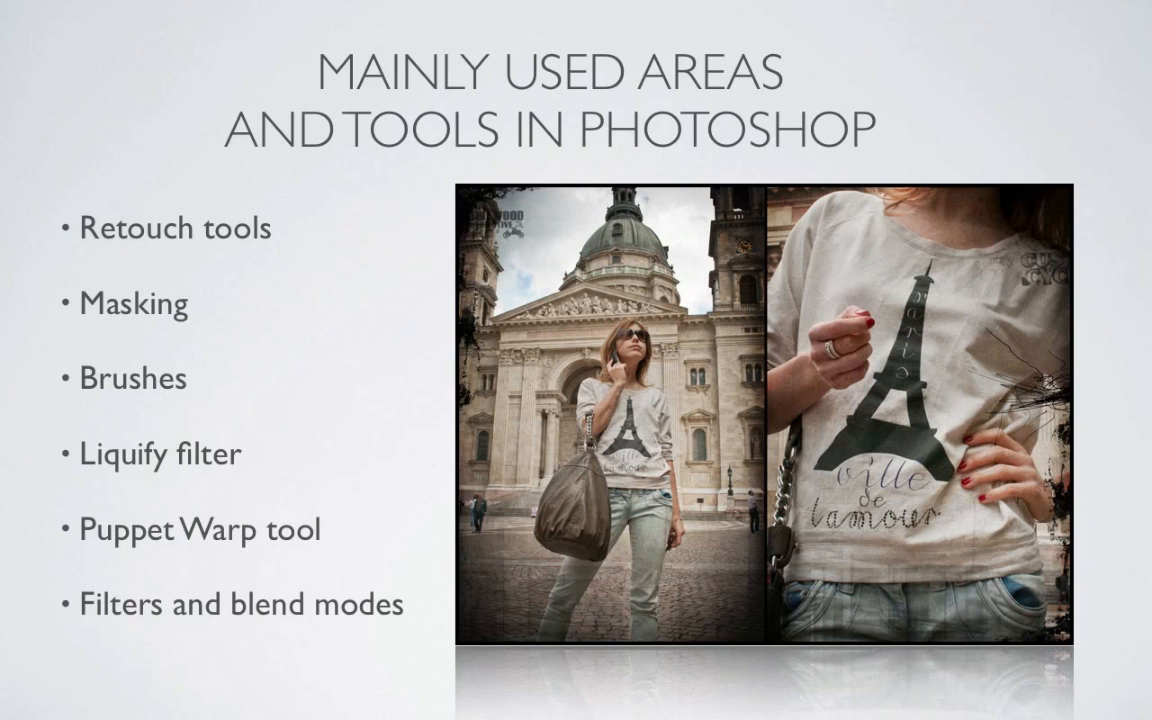
key("Right")
key("Right")
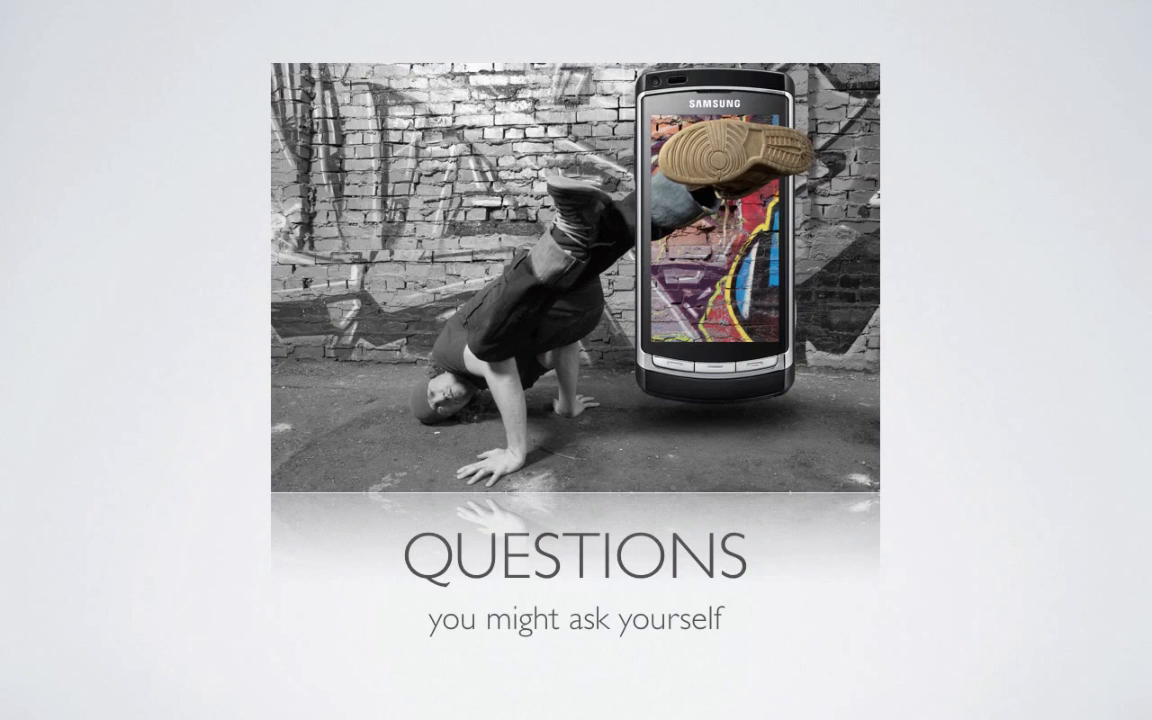